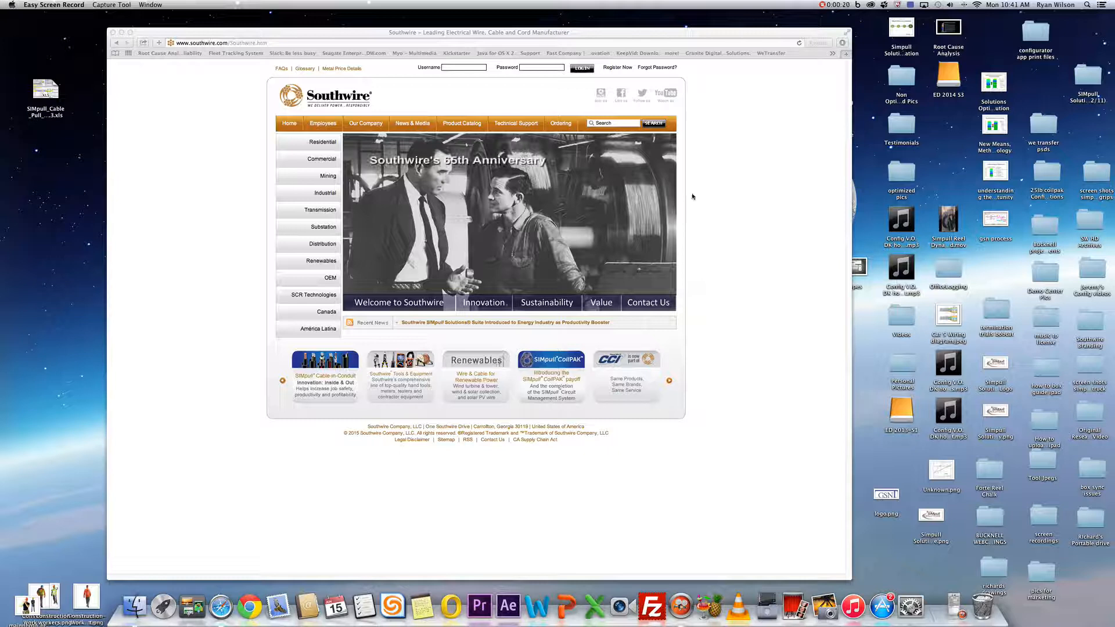
# - Search the Southwire site for calculator and open the SIMpull Cable Pull Calculator page
pyautogui.click(591, 124)
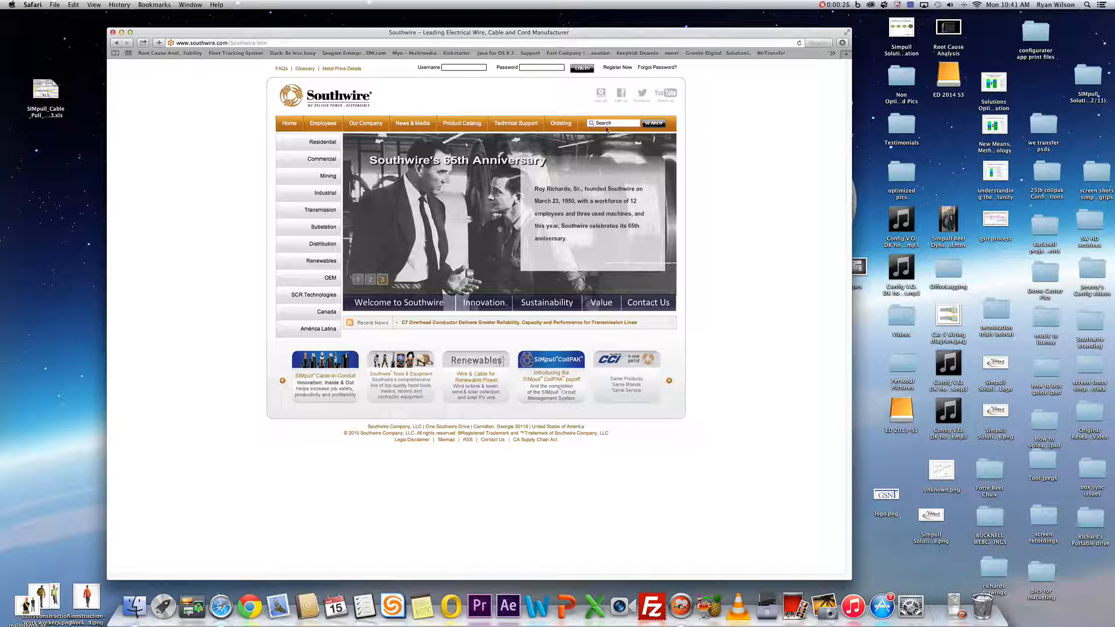
pyautogui.click(605, 124)
pyautogui.write('calculator')
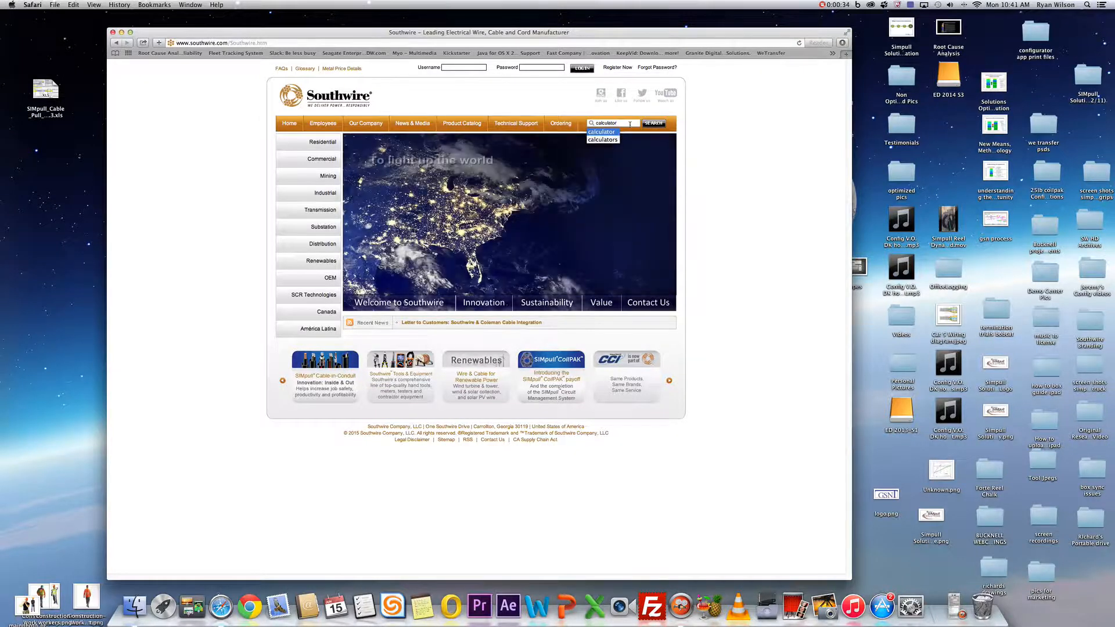
pyautogui.click(654, 124)
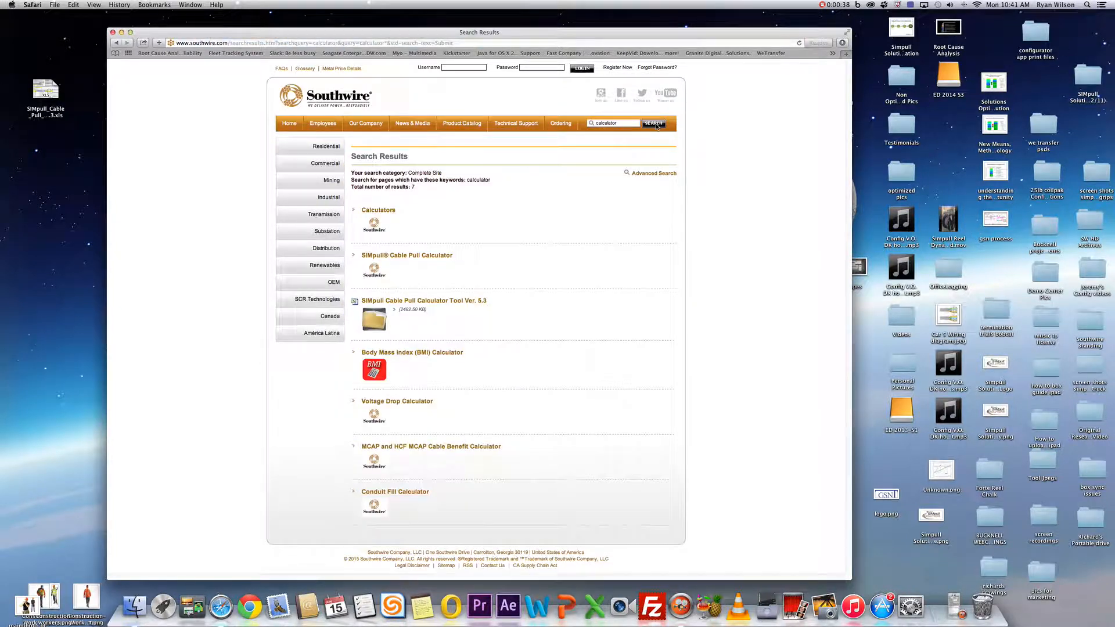
pyautogui.click(386, 259)
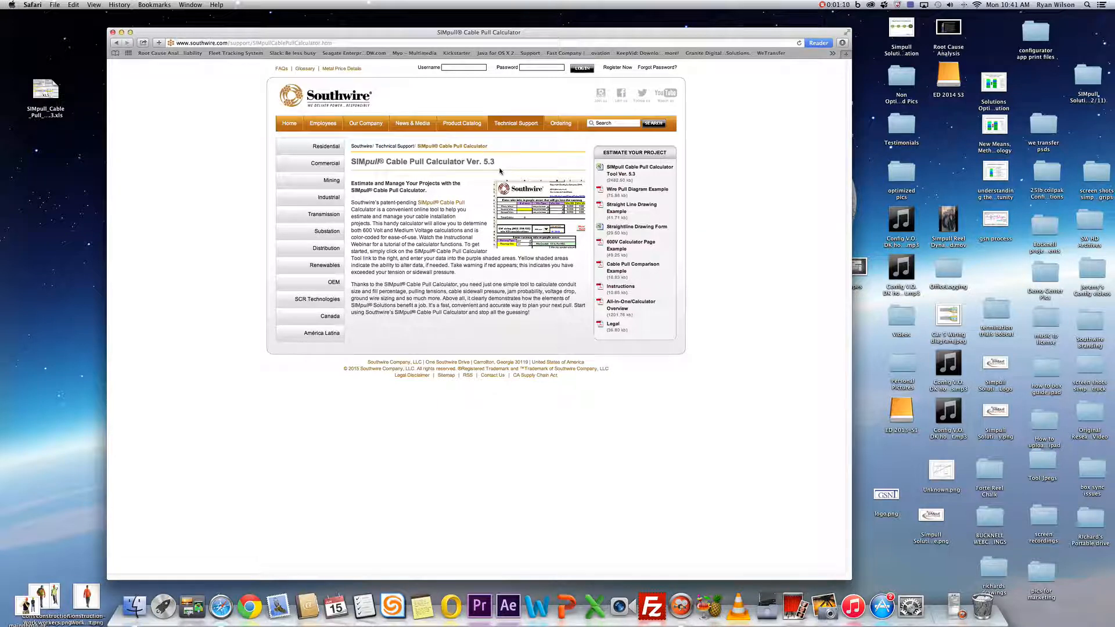
# - Open the downloaded SIMpull calculator workbook with macros enabled and maximize its window
pyautogui.doubleClick(46, 94)
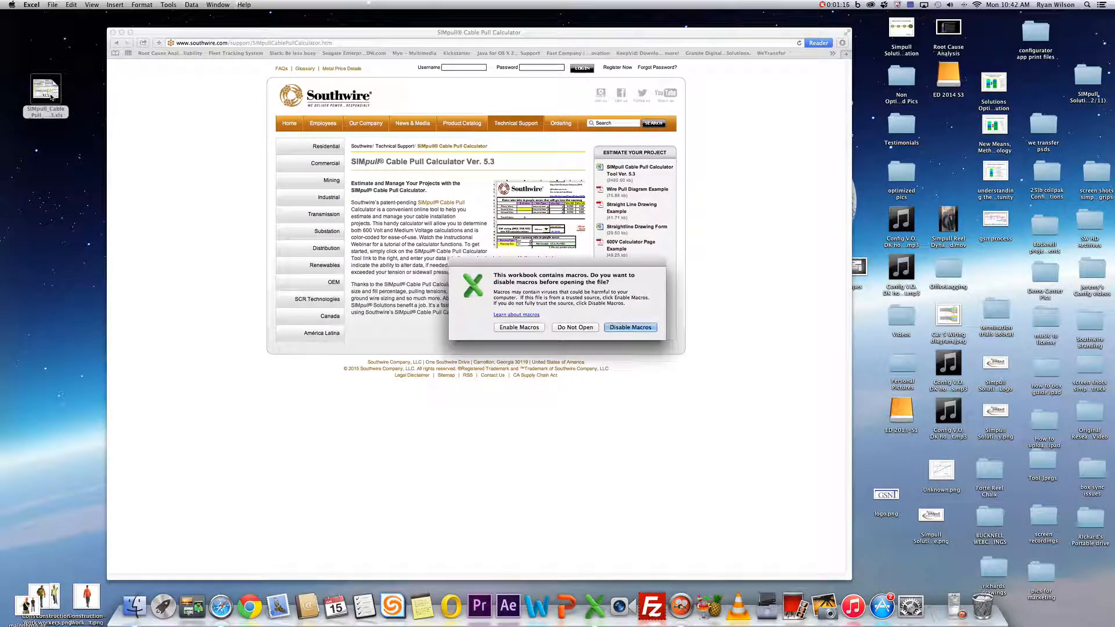
pyautogui.click(517, 327)
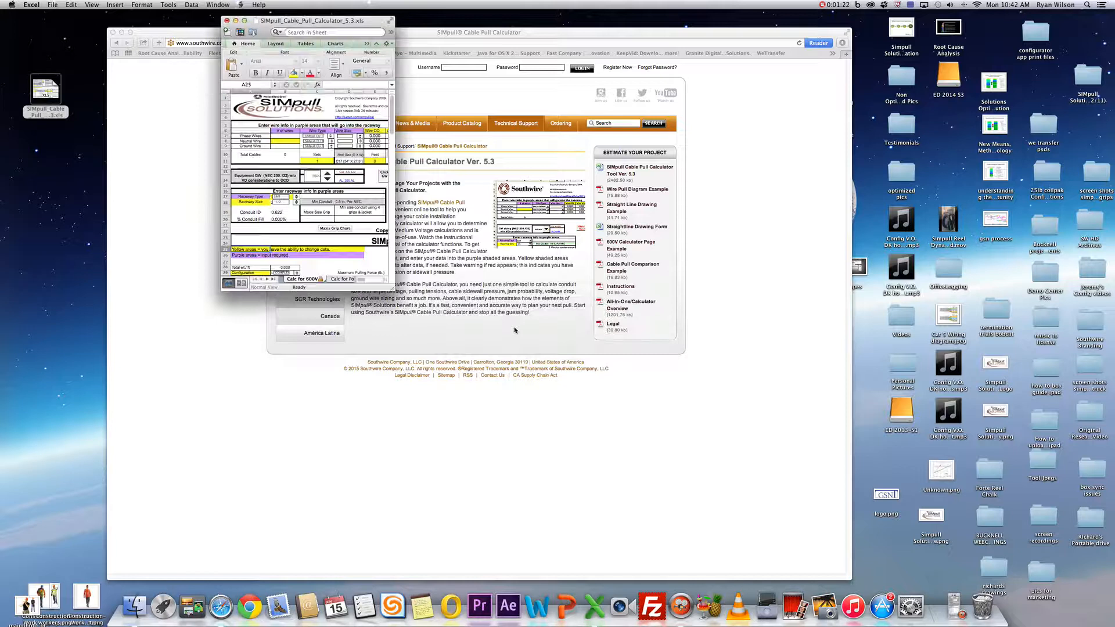
pyautogui.click(389, 22)
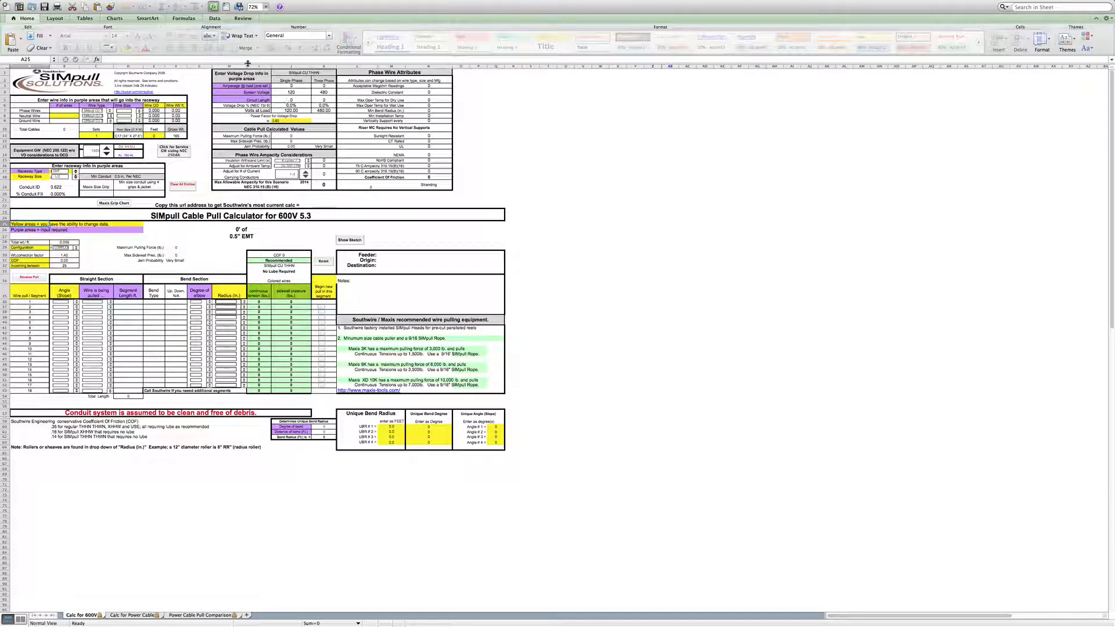
# - Zoom the sheet to 150% and review the layout of the Calc for 600V calculator
pyautogui.click(265, 7)
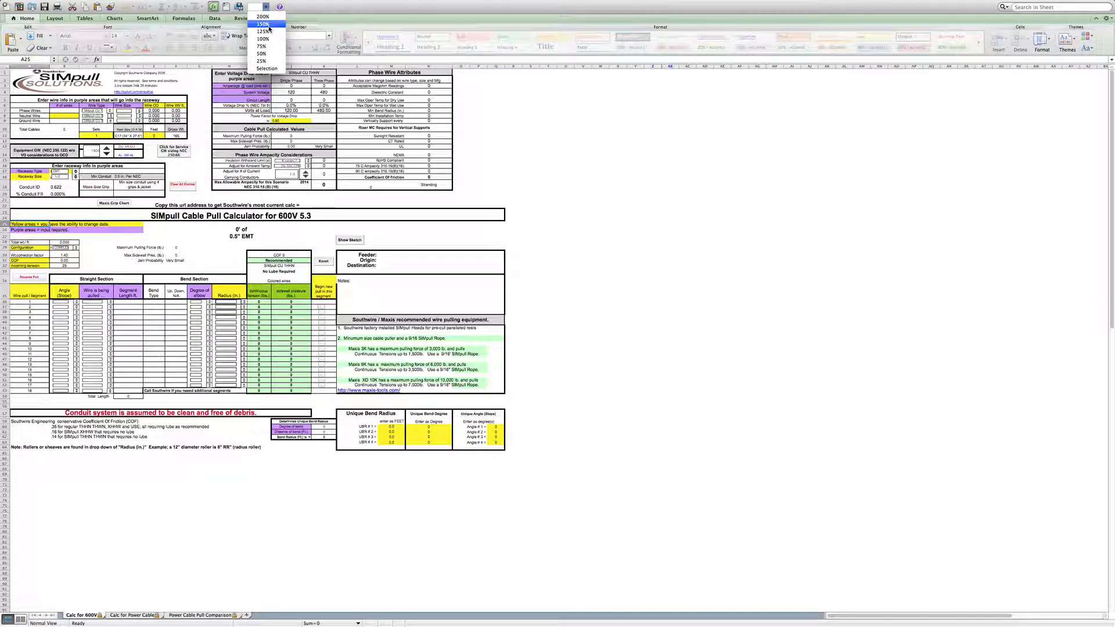
pyautogui.click(270, 28)
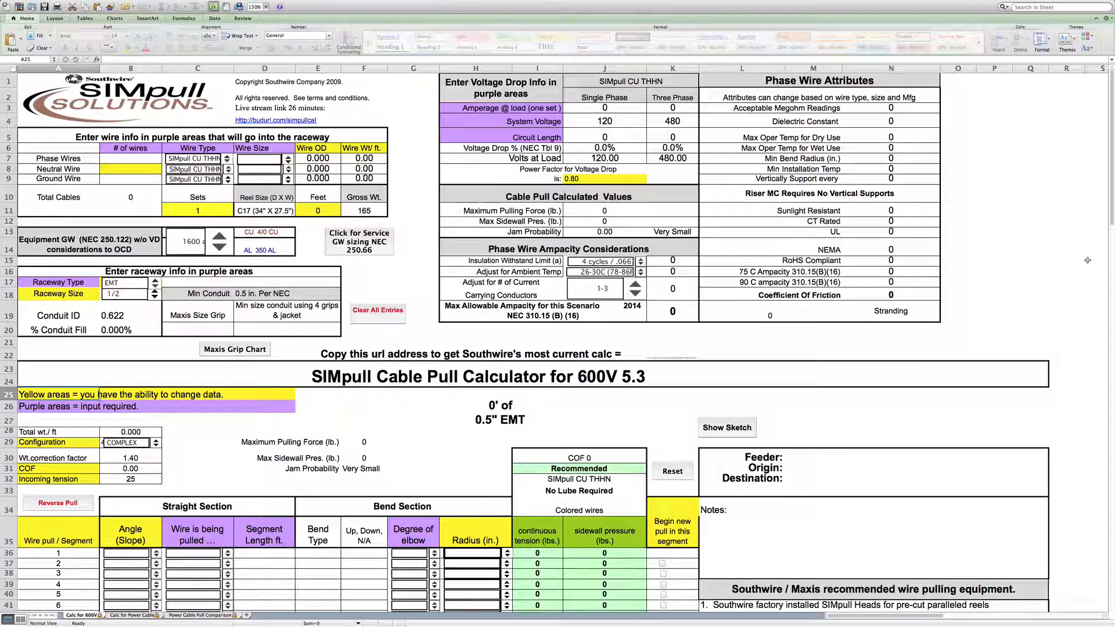
pyautogui.scroll(-5, 106, 192)
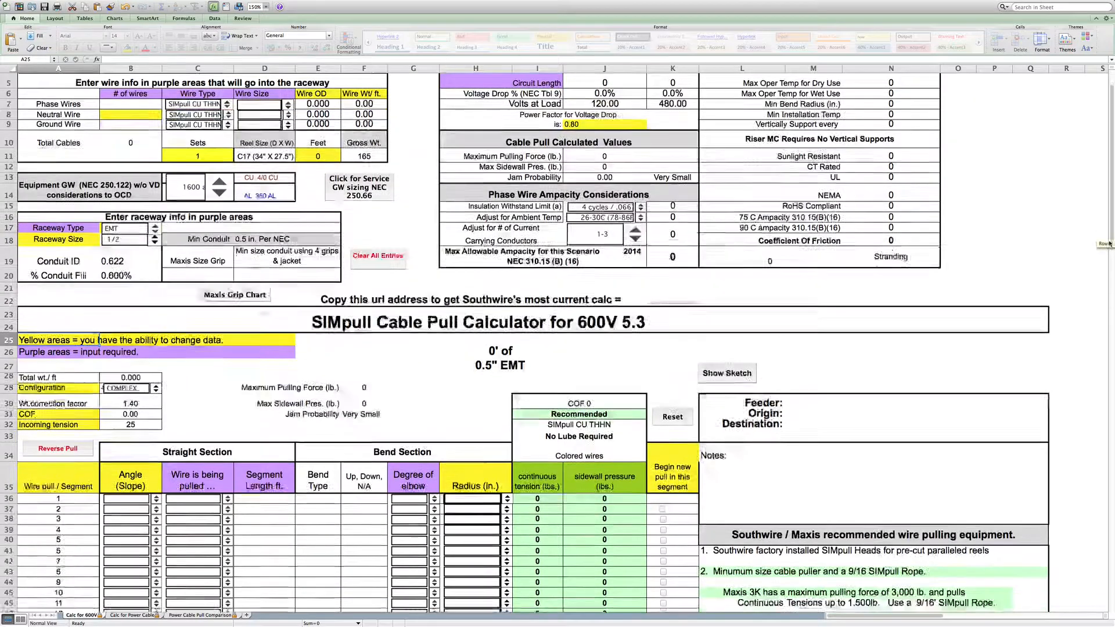
pyautogui.scroll(-2, 557, 342)
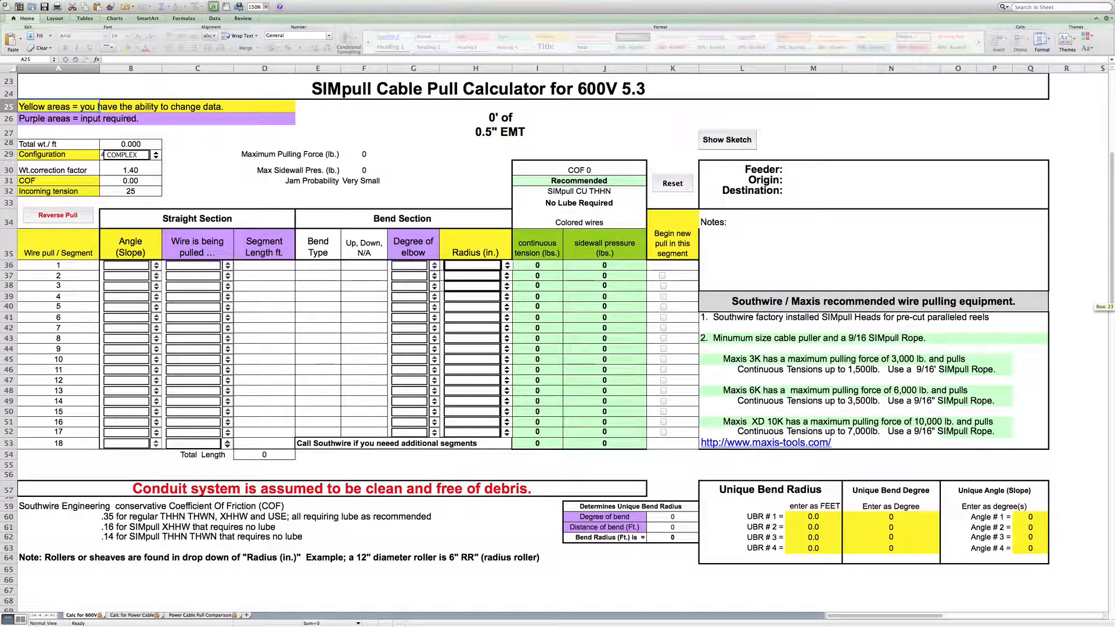
pyautogui.scroll(5, 558, 340)
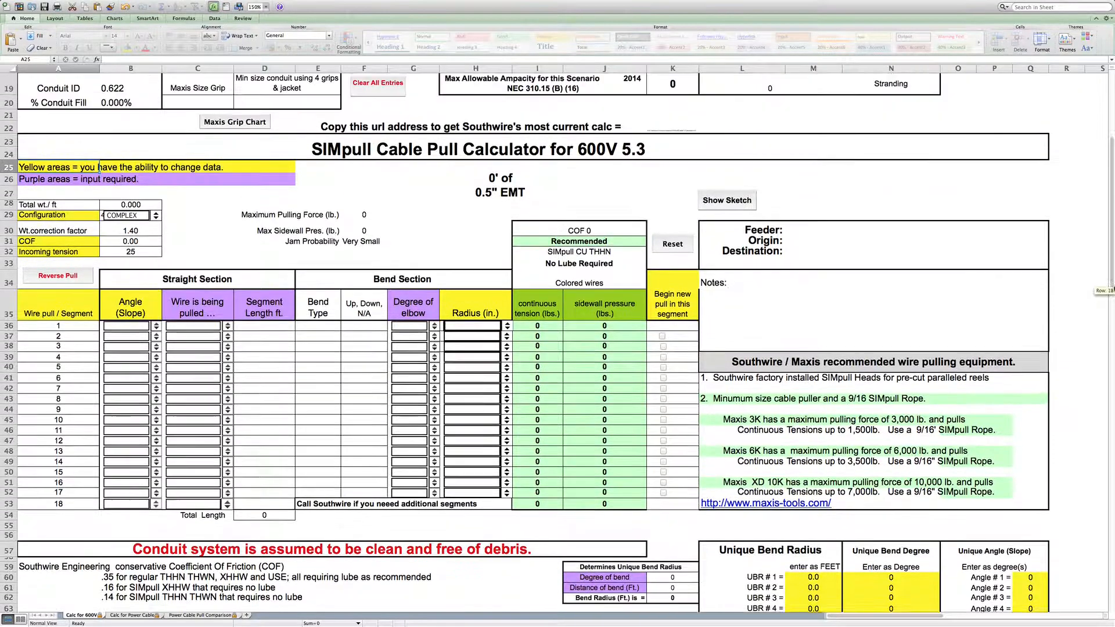
pyautogui.scroll(3, 680, 336)
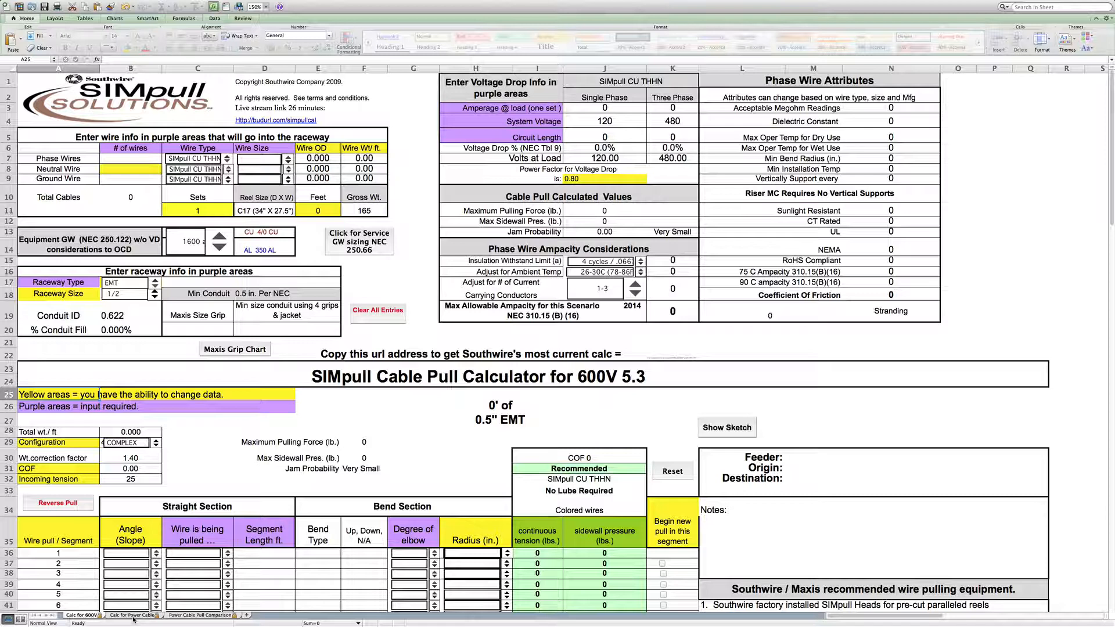
# - Review the list of hidden sheets without unhiding any and return to the Calc for 600V sheet
pyautogui.rightClick(183, 617)
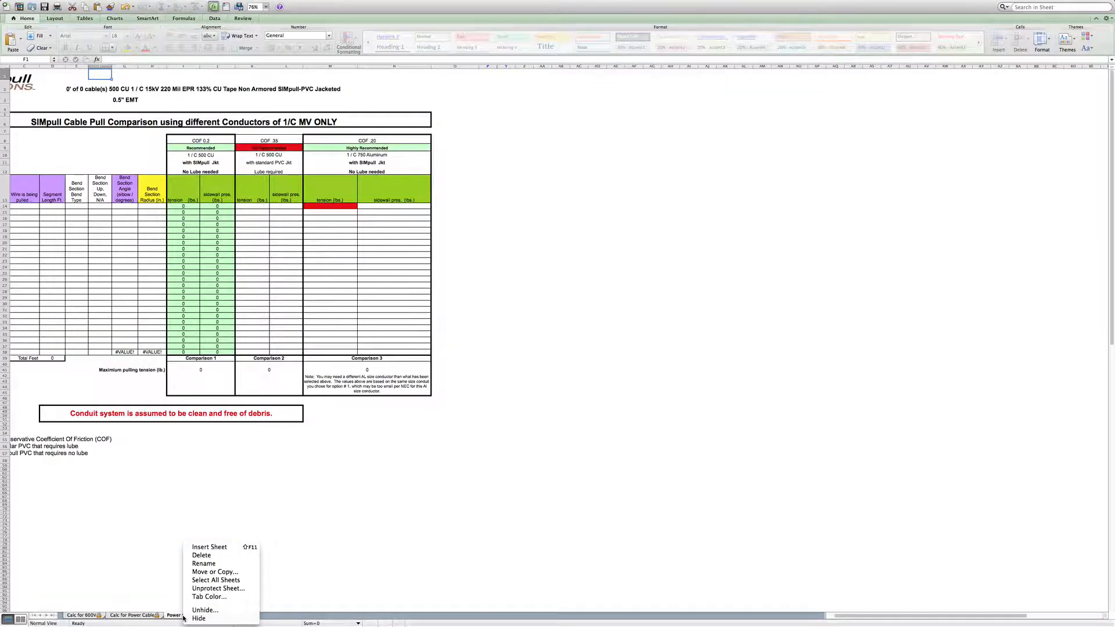
pyautogui.click(203, 611)
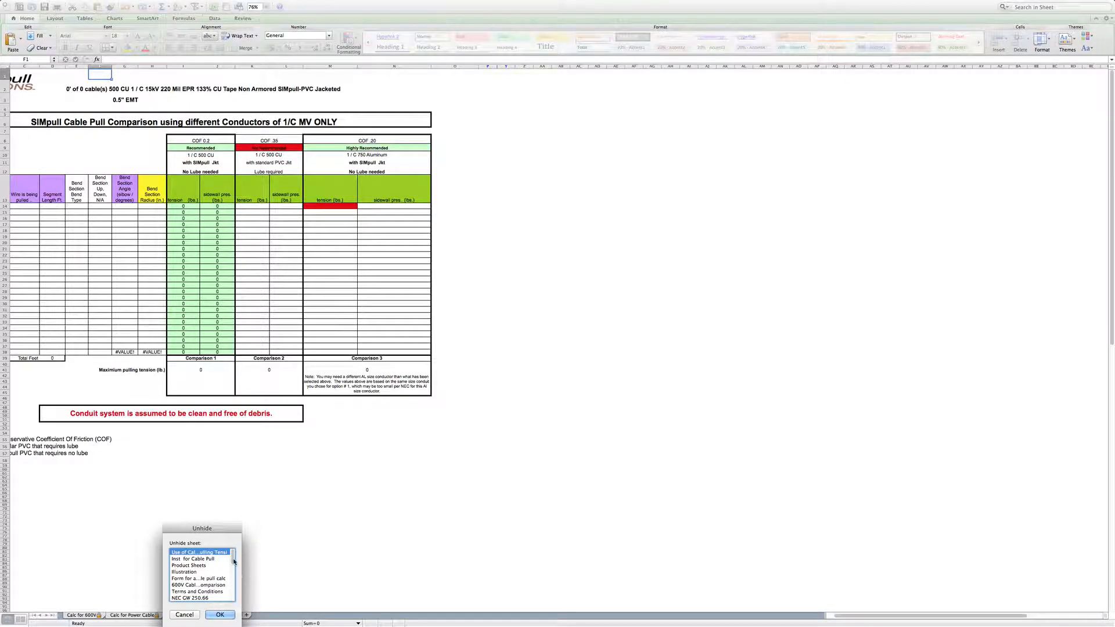
pyautogui.moveTo(233, 556)
pyautogui.mouseDown()
pyautogui.moveTo(236, 583)
pyautogui.moveTo(234, 559)
pyautogui.mouseUp()
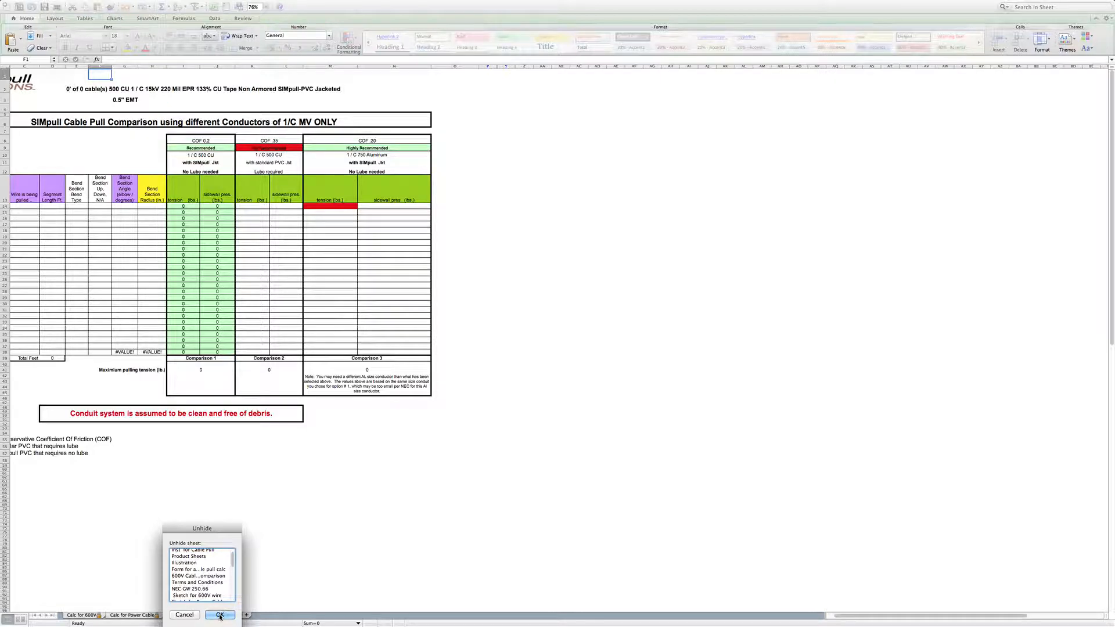
pyautogui.click(184, 616)
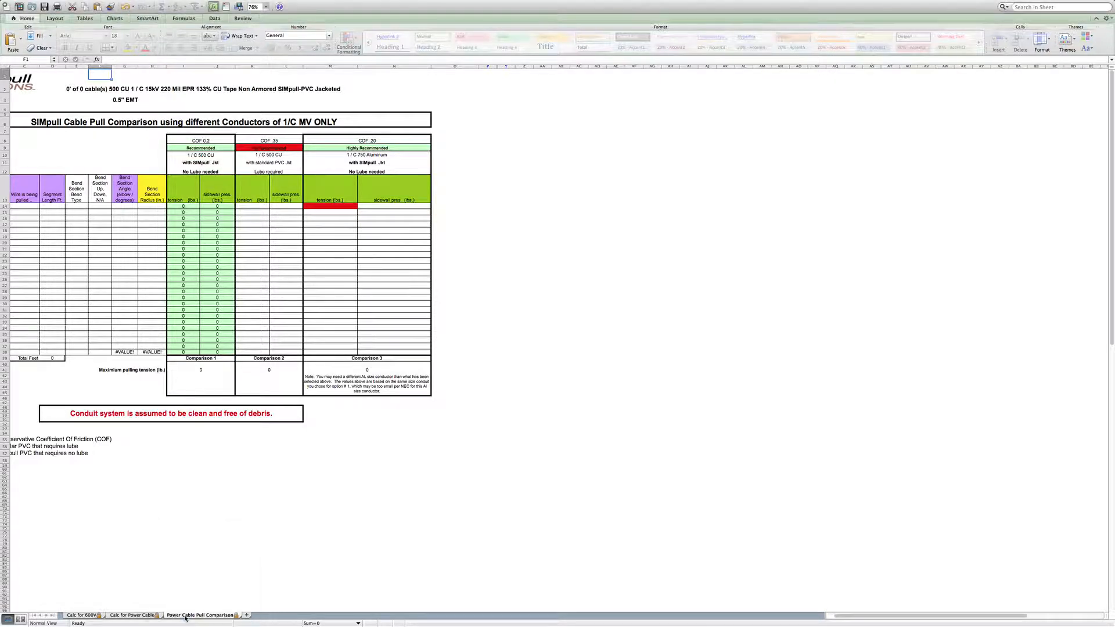
pyautogui.click(87, 616)
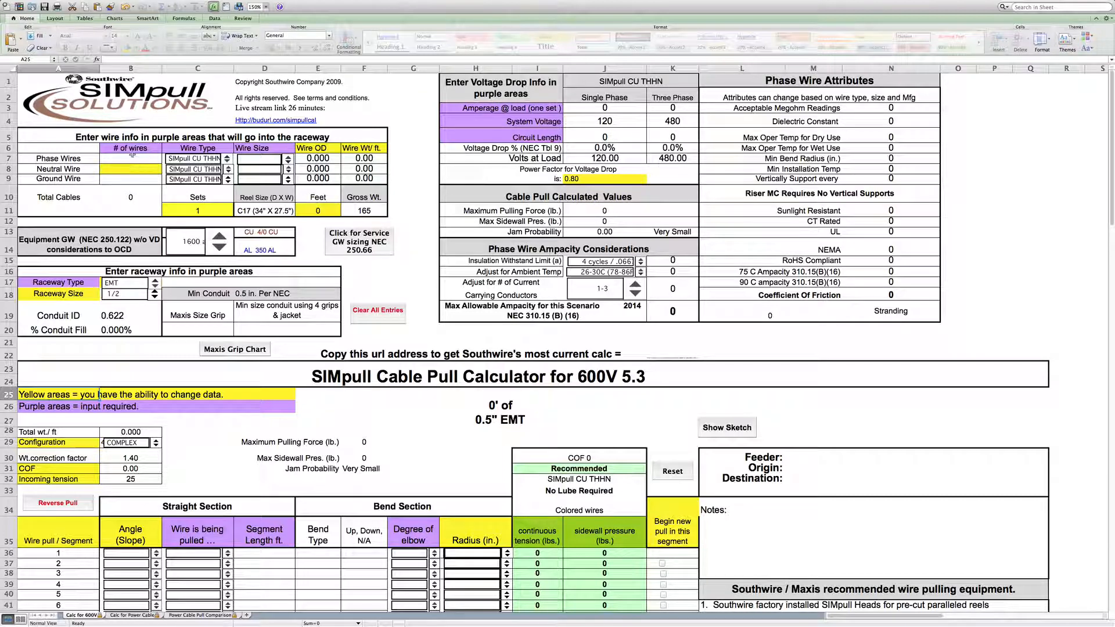
# - Set the number of phase wires to 3
pyautogui.click(132, 158)
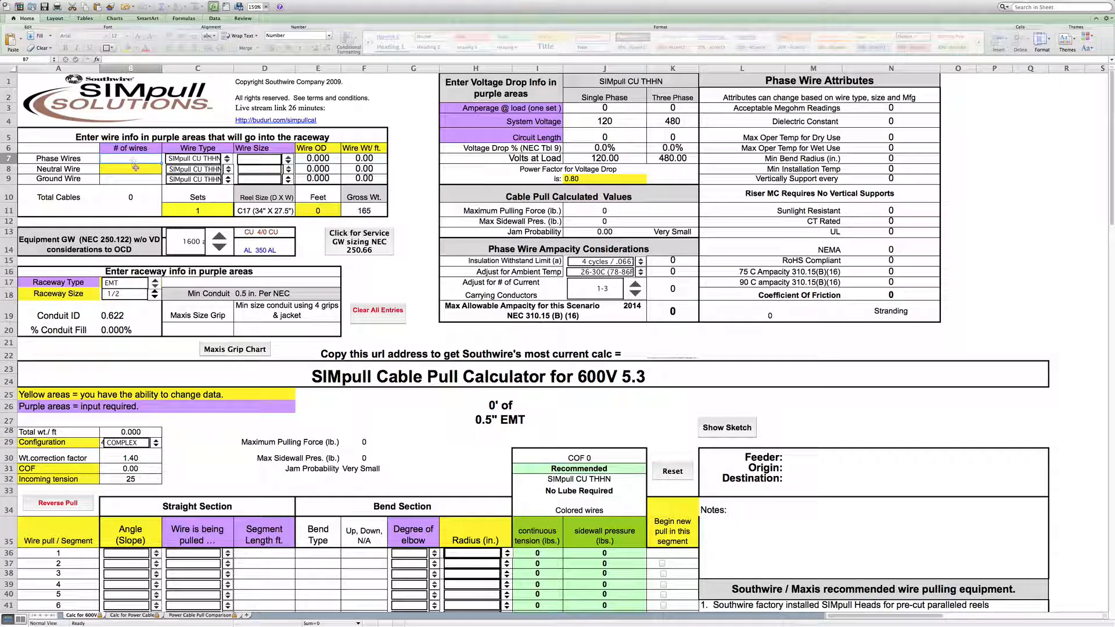
pyautogui.write('3')
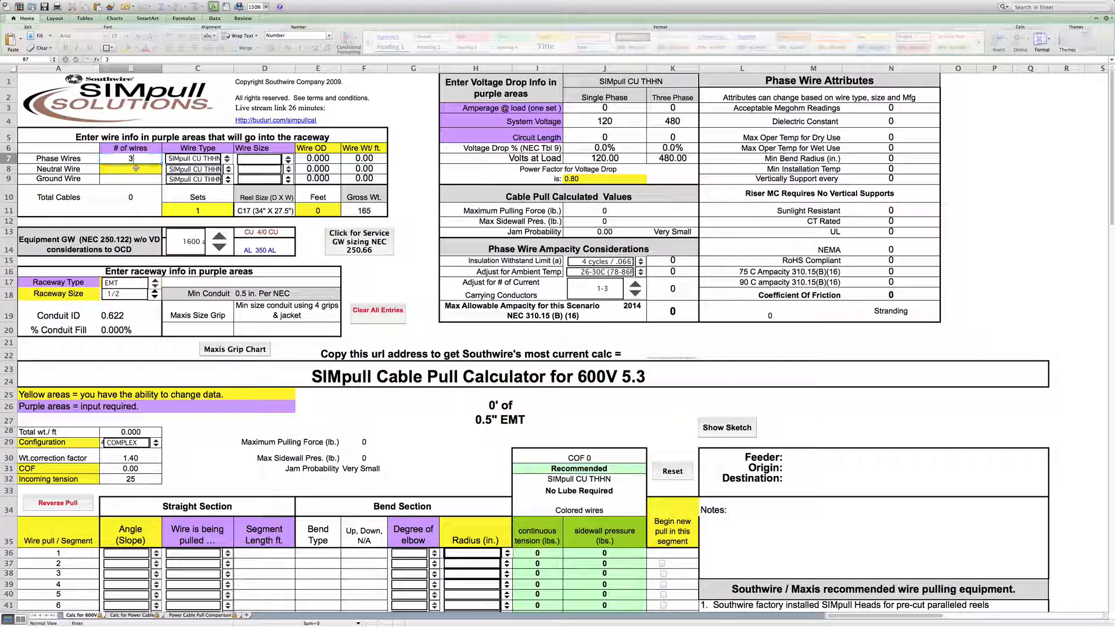
pyautogui.click(229, 163)
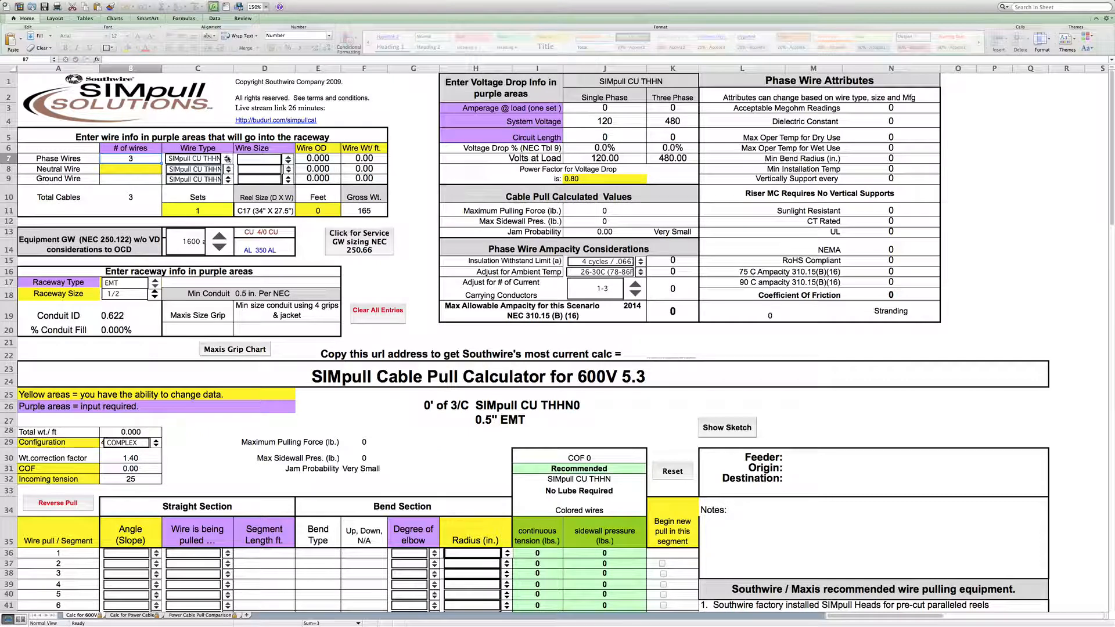
# - Review the phase wire type options, keeping SIMpull CU THHN, and set the phase wire size to 500
pyautogui.click(228, 159)
pyautogui.click(227, 161)
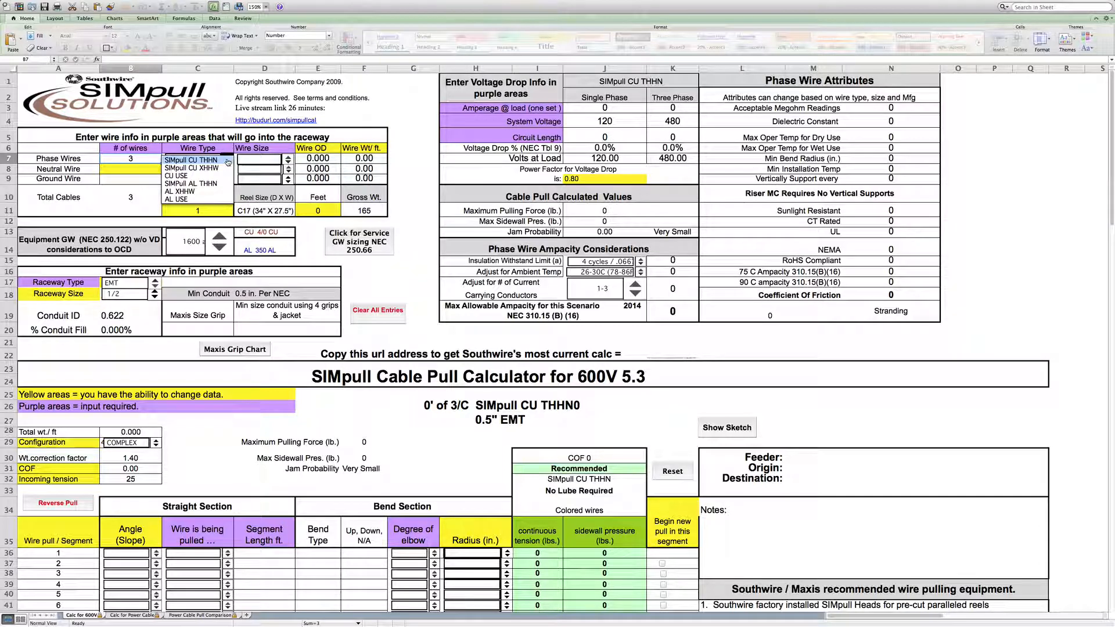
pyautogui.click(227, 162)
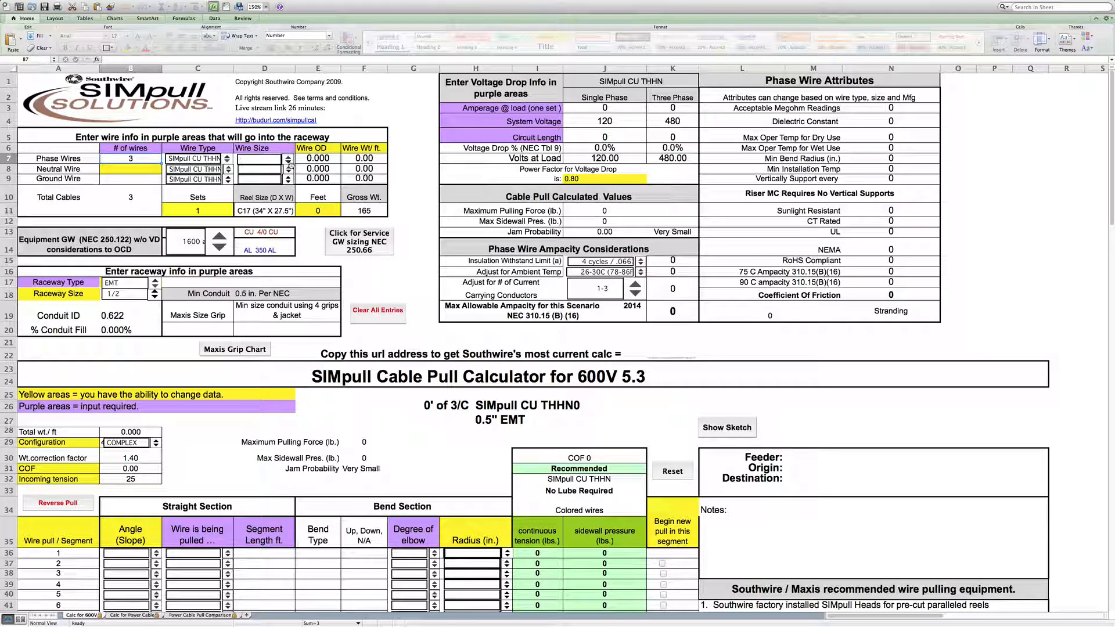
pyautogui.click(289, 162)
pyautogui.click(287, 166)
pyautogui.click(287, 167)
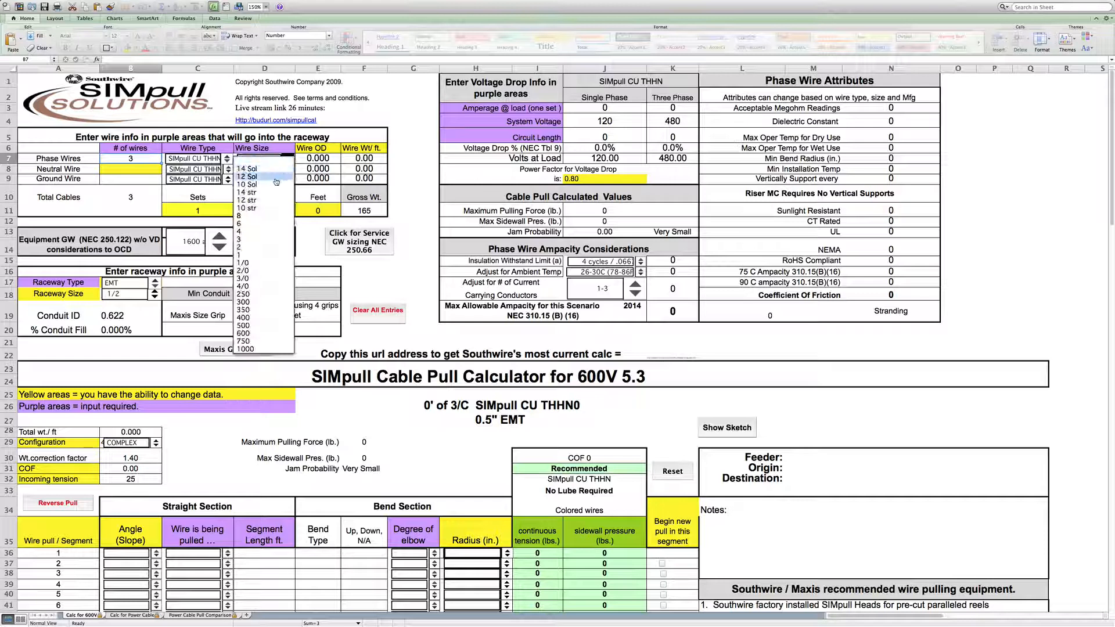
pyautogui.click(263, 326)
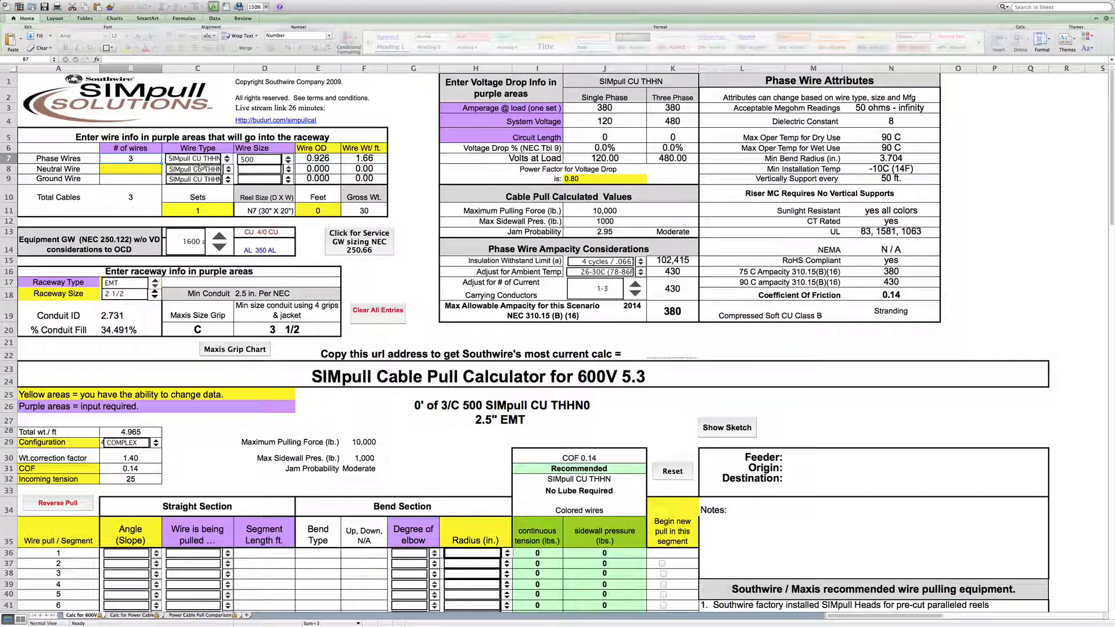
# - Add one neutral wire and set its size to 500
pyautogui.click(133, 169)
pyautogui.write('1')
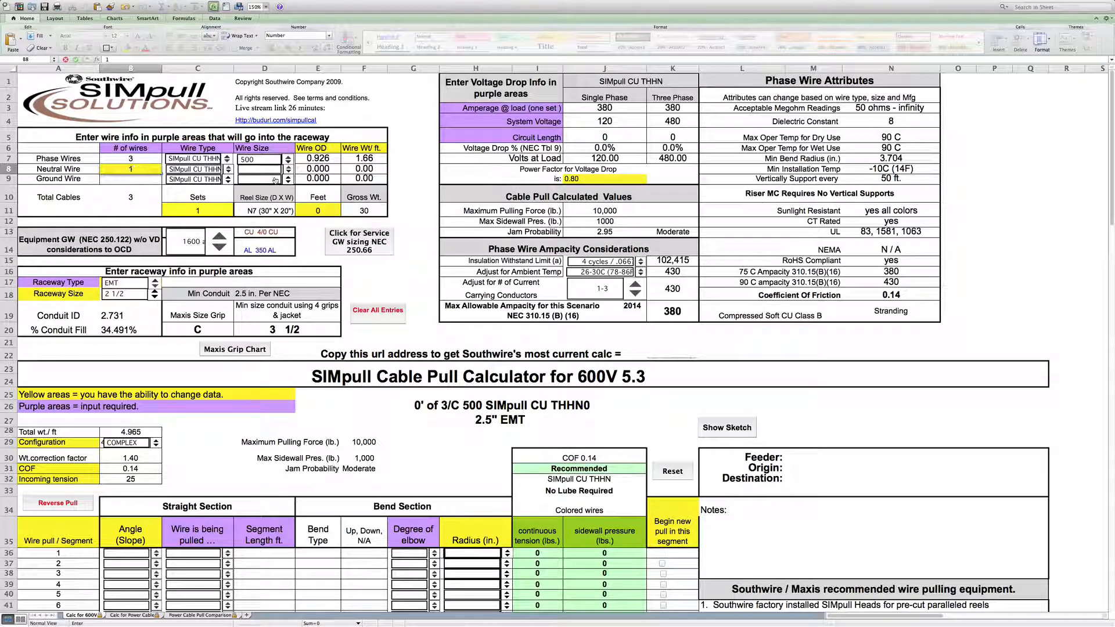
pyautogui.click(269, 173)
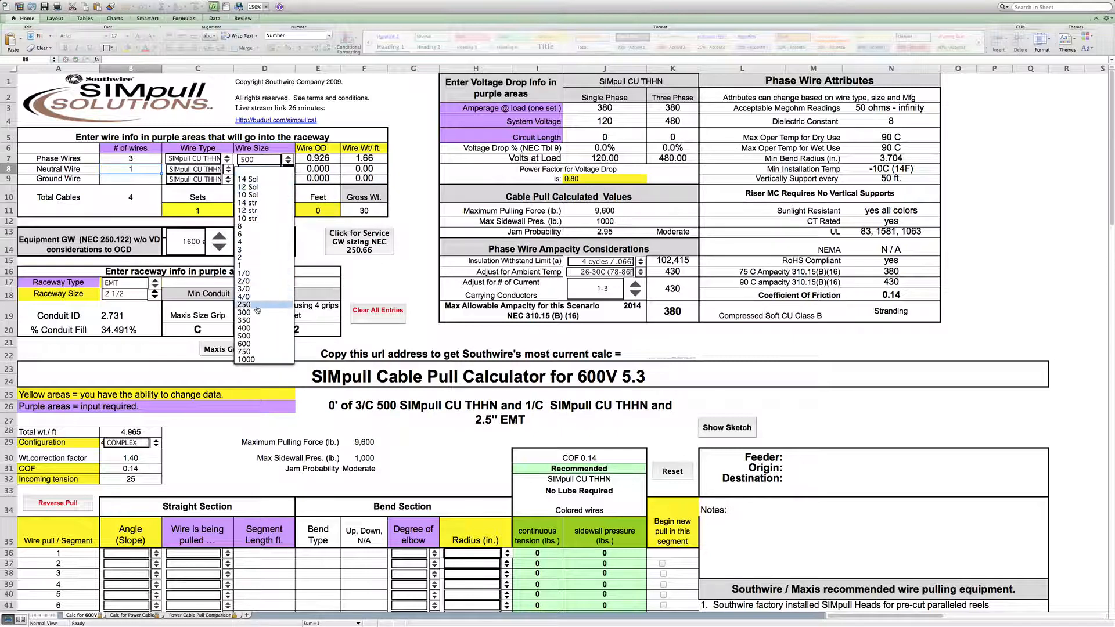
pyautogui.click(264, 337)
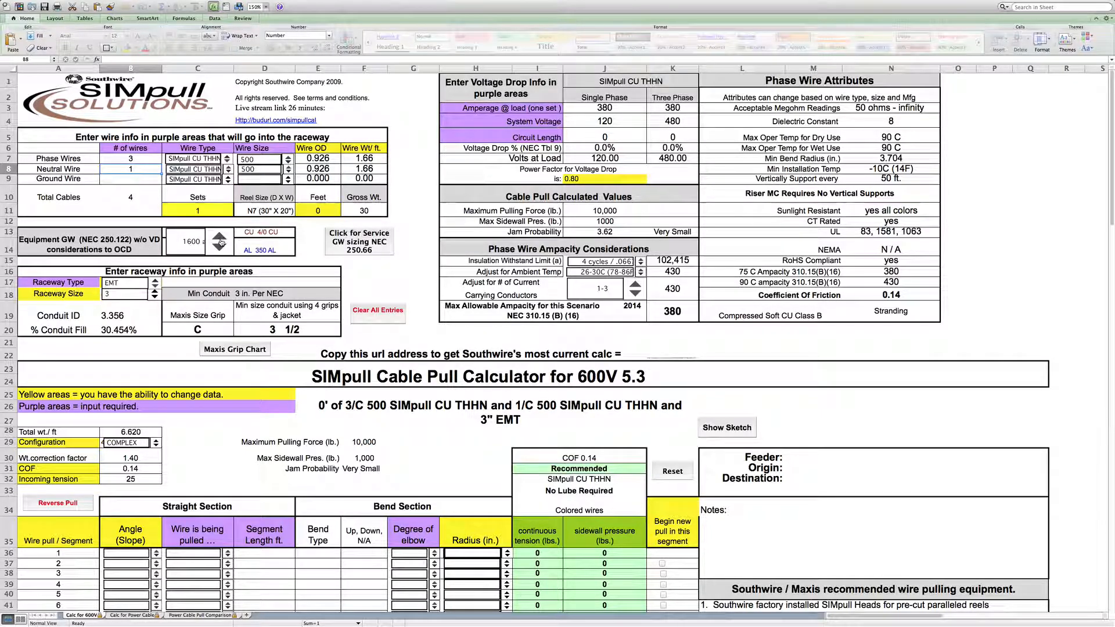
# - Set the equipment overcurrent rating to 800 amps and add one ground wire sized 3/0
pyautogui.click(220, 242)
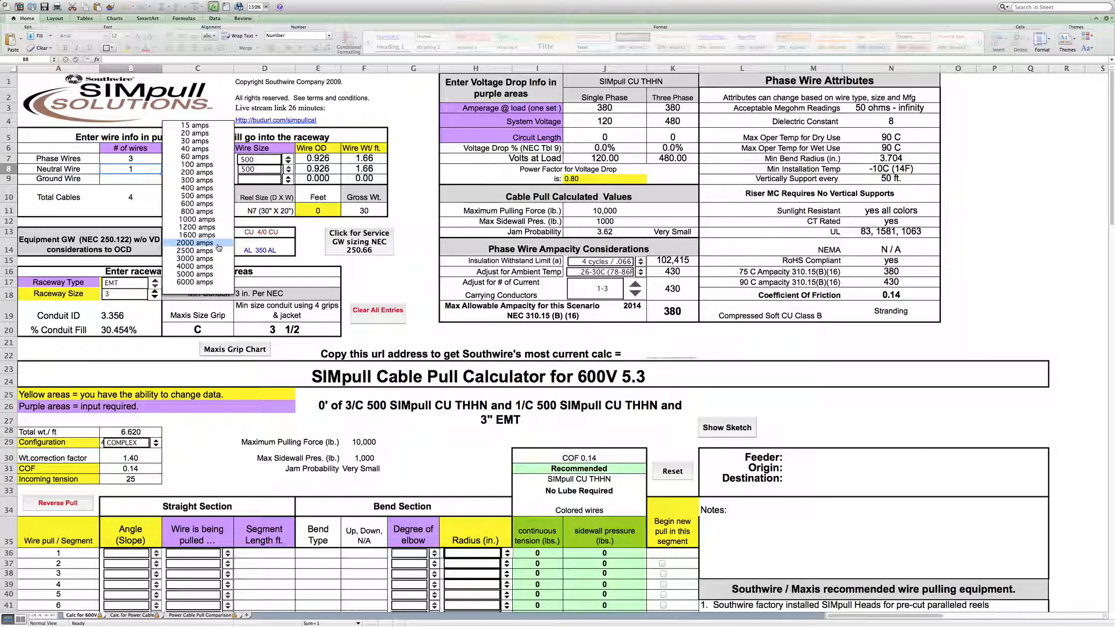
pyautogui.click(228, 213)
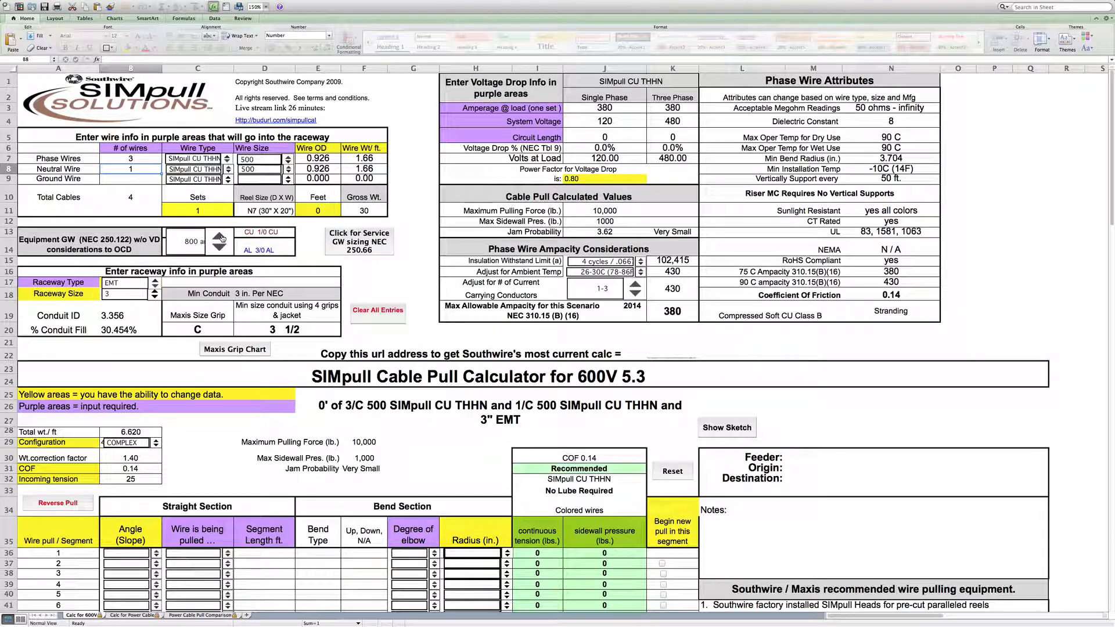
pyautogui.click(131, 180)
pyautogui.write('1')
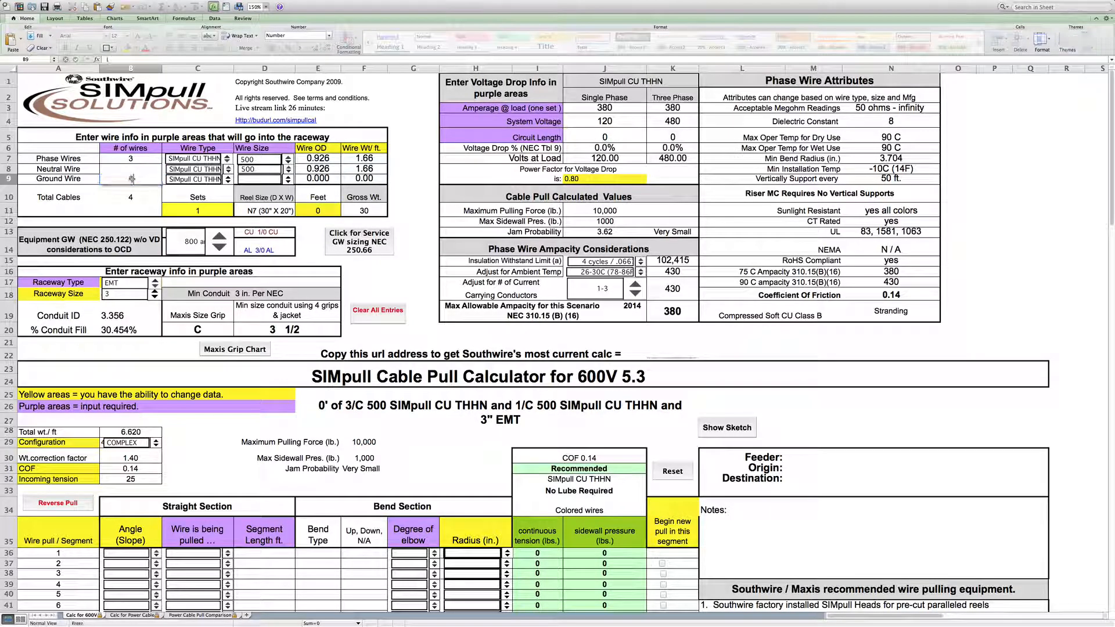
pyautogui.click(132, 179)
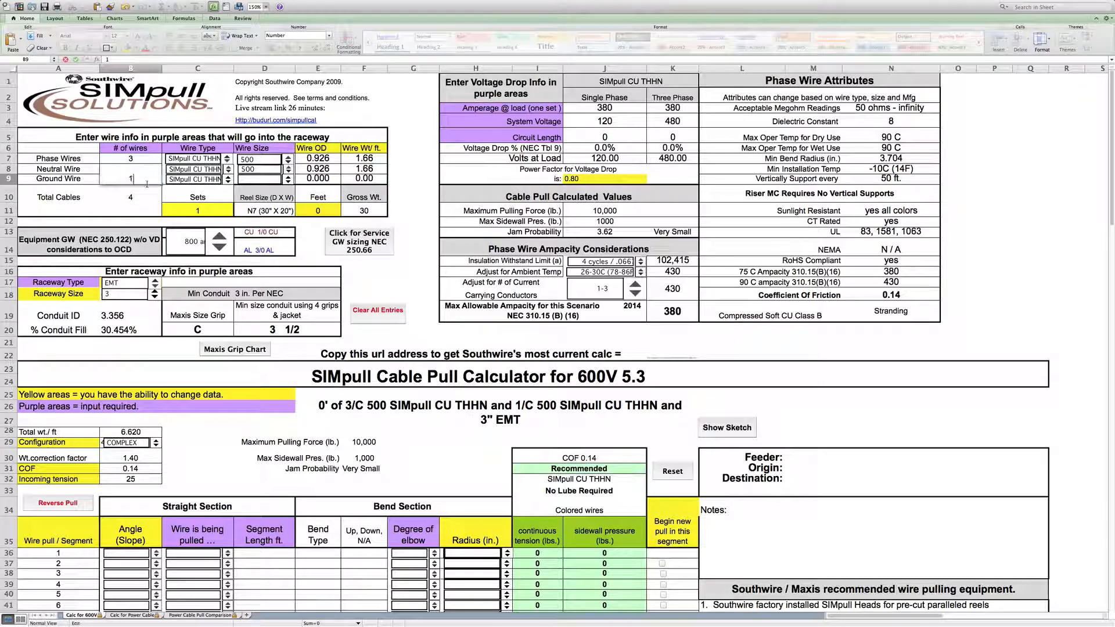
pyautogui.click(257, 181)
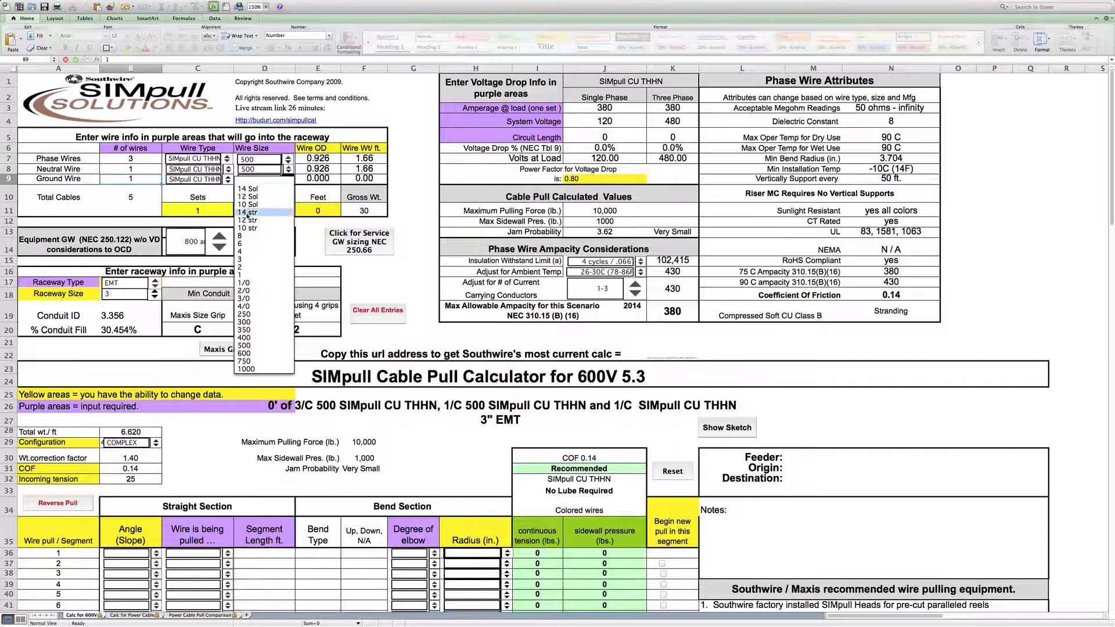
pyautogui.click(256, 297)
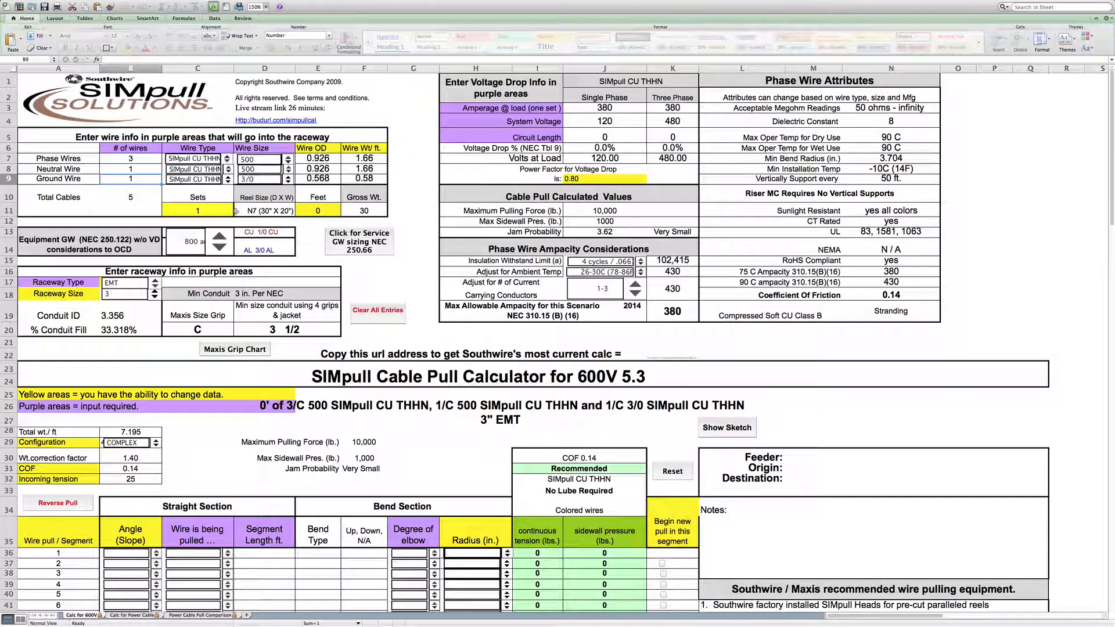
# - Set the pull length to 320 feet
pyautogui.click(314, 210)
pyautogui.write('3')
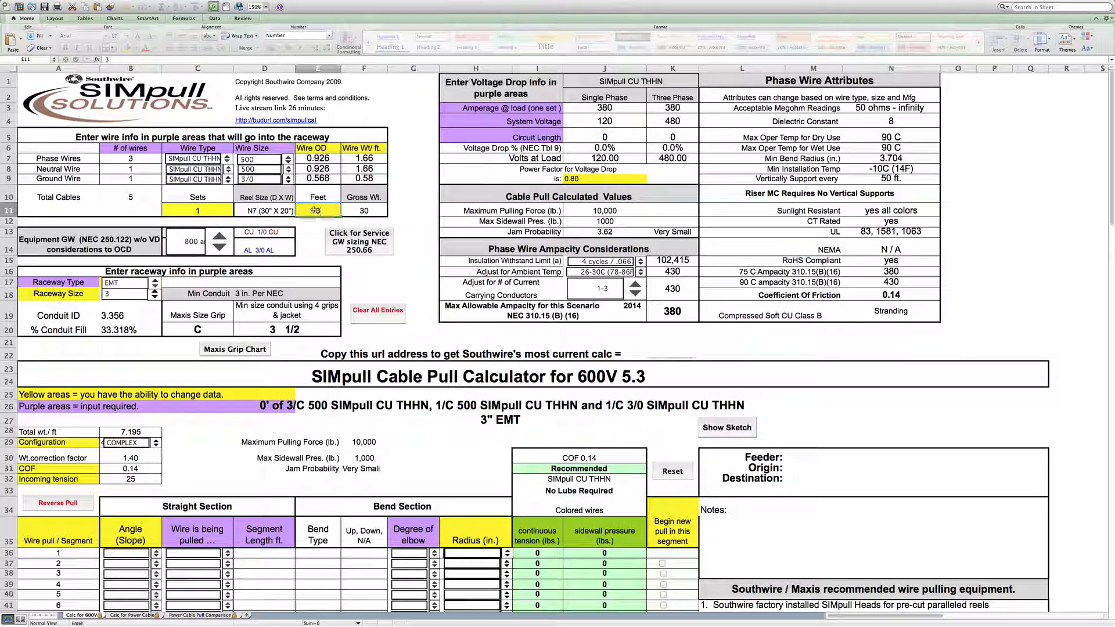
pyautogui.write('20')
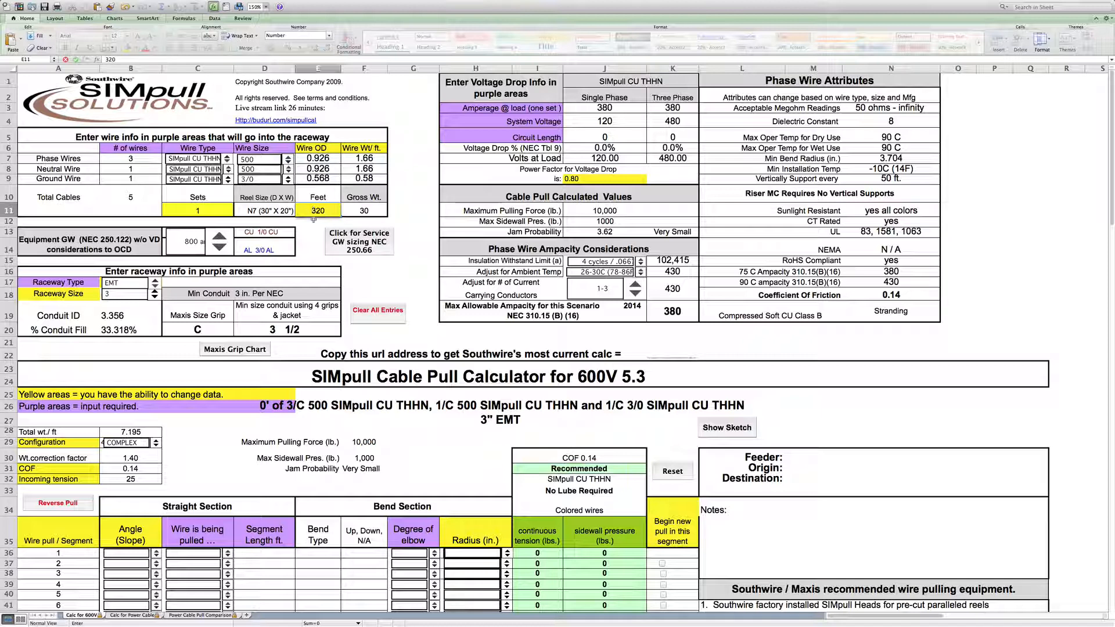
# - Try 2 parallel sets of conductors, then set the number of sets back to 1
pyautogui.click(313, 233)
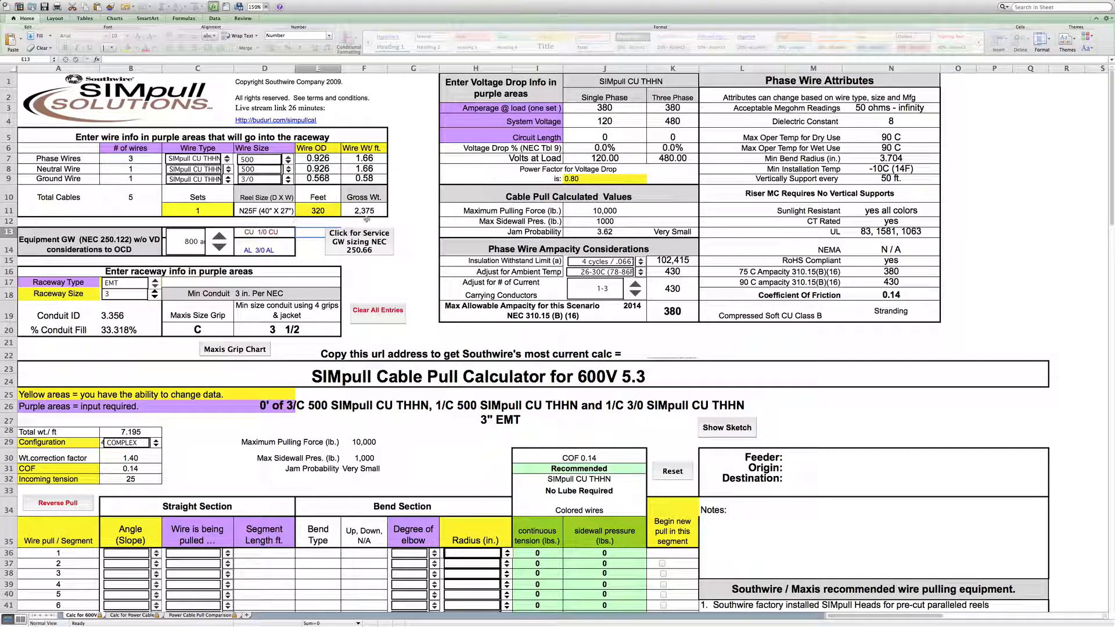
pyautogui.click(202, 210)
pyautogui.write('2')
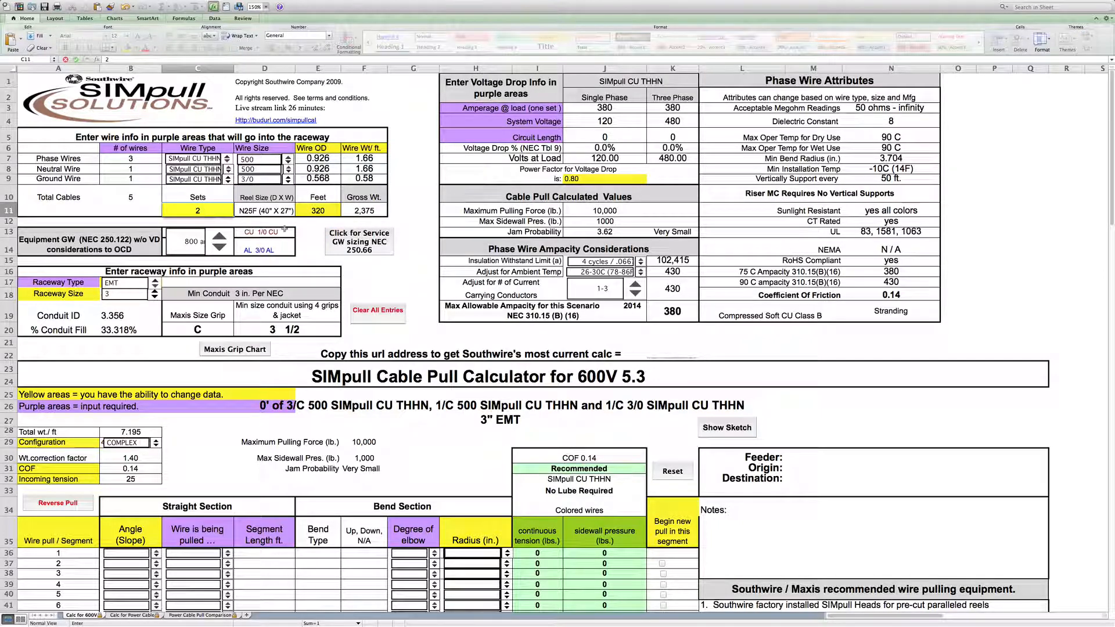
pyautogui.click(311, 235)
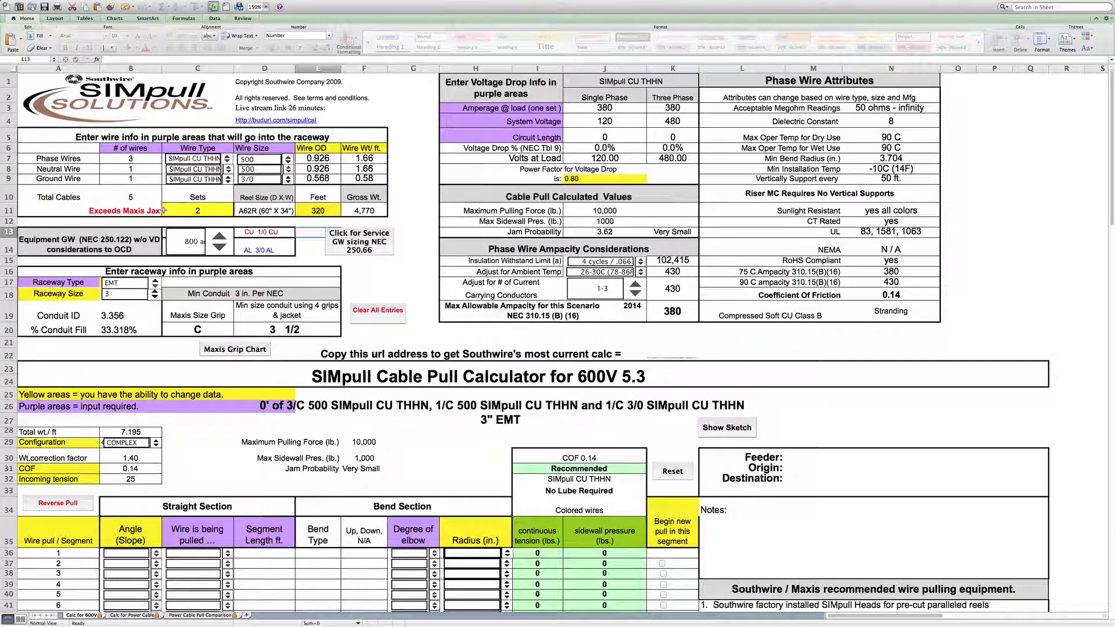
pyautogui.click(210, 210)
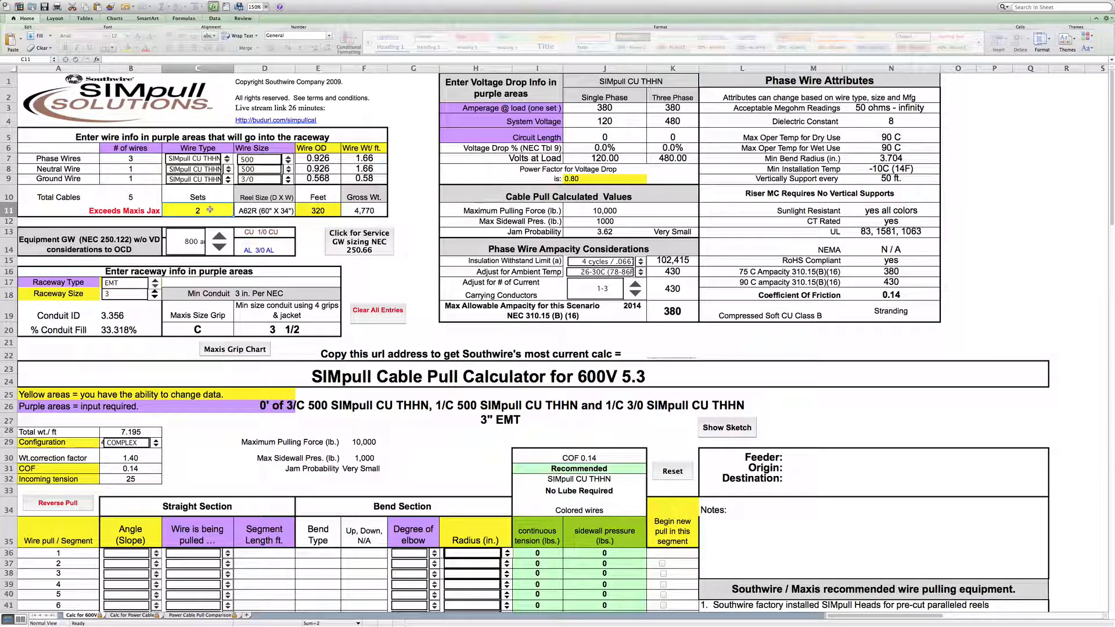
pyautogui.write('1')
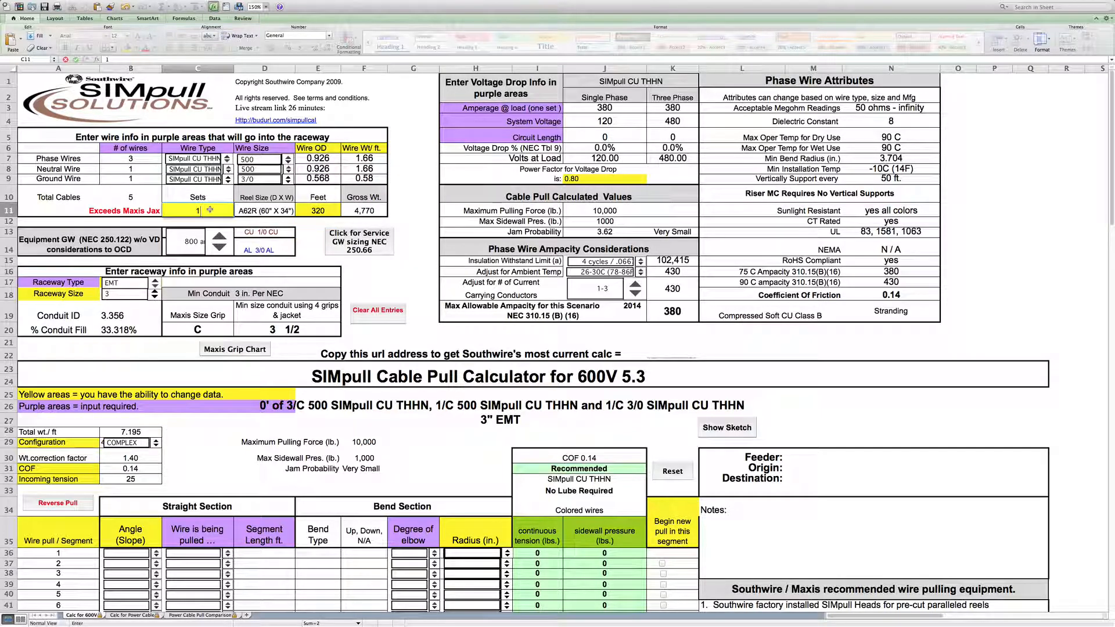
pyautogui.click(317, 246)
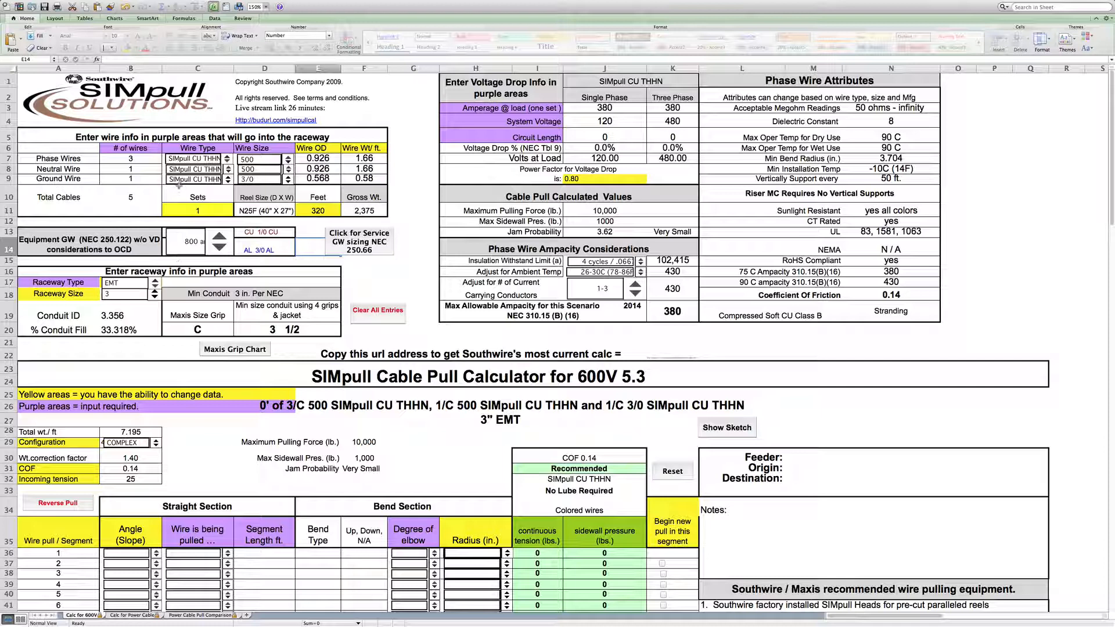
# - Keep the raceway type as EMT and try raceway sizes 2 1/2 and 3 1/2 before returning to size 3
pyautogui.click(156, 282)
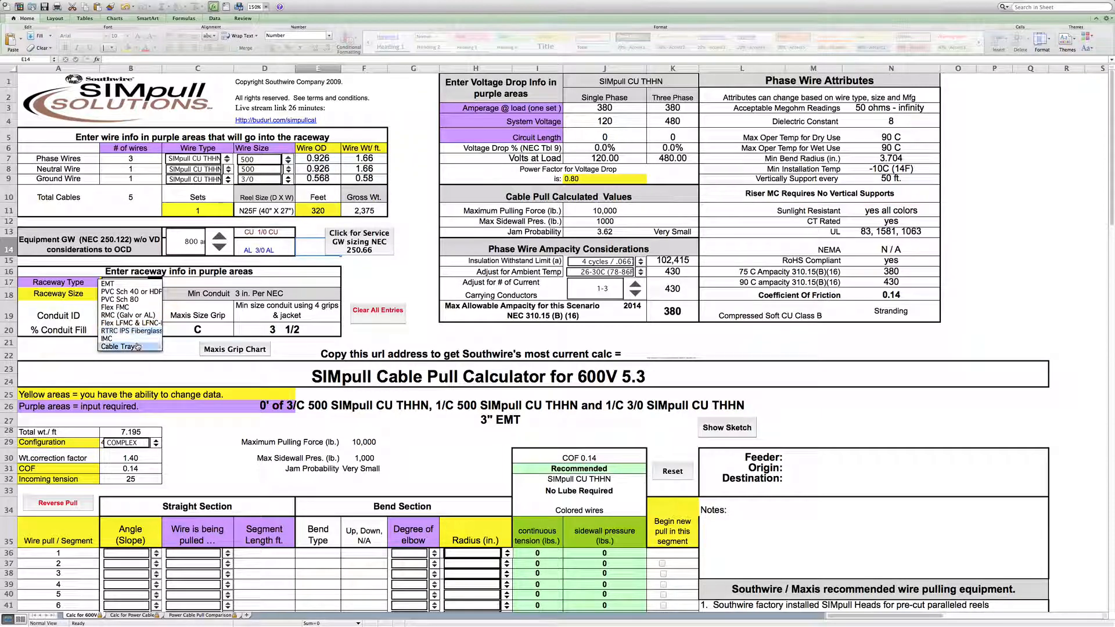
pyautogui.click(154, 284)
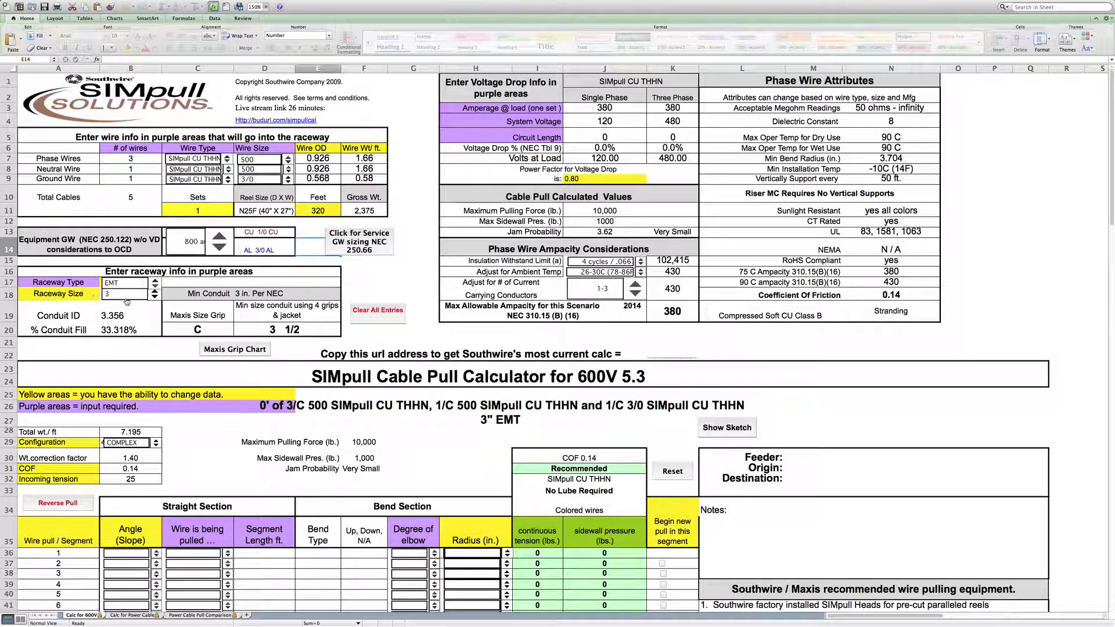
pyautogui.click(156, 298)
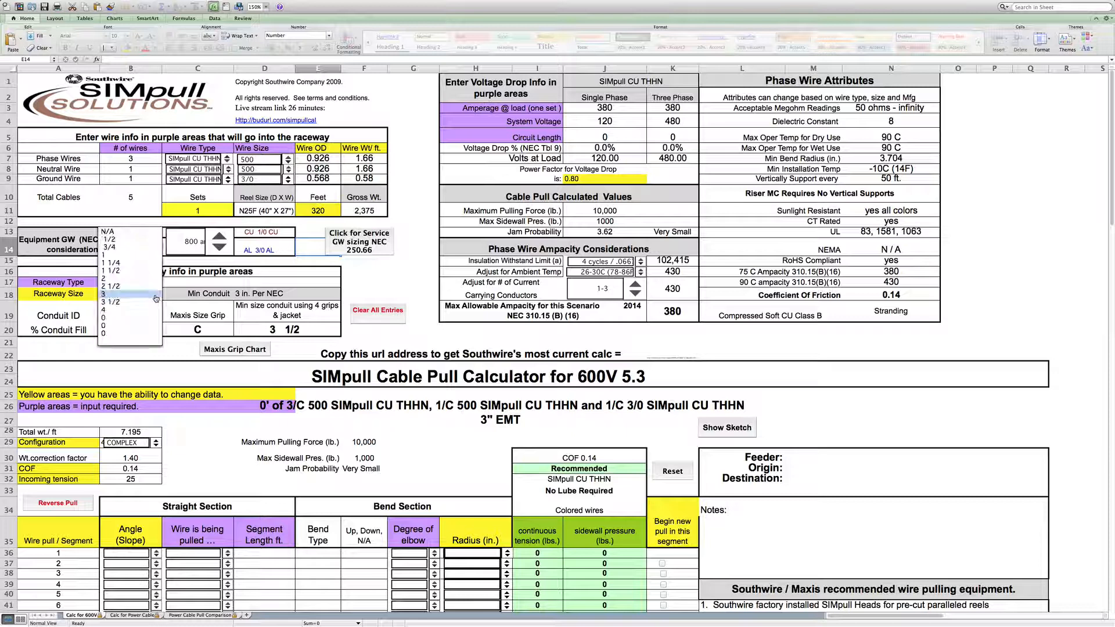
pyautogui.click(156, 286)
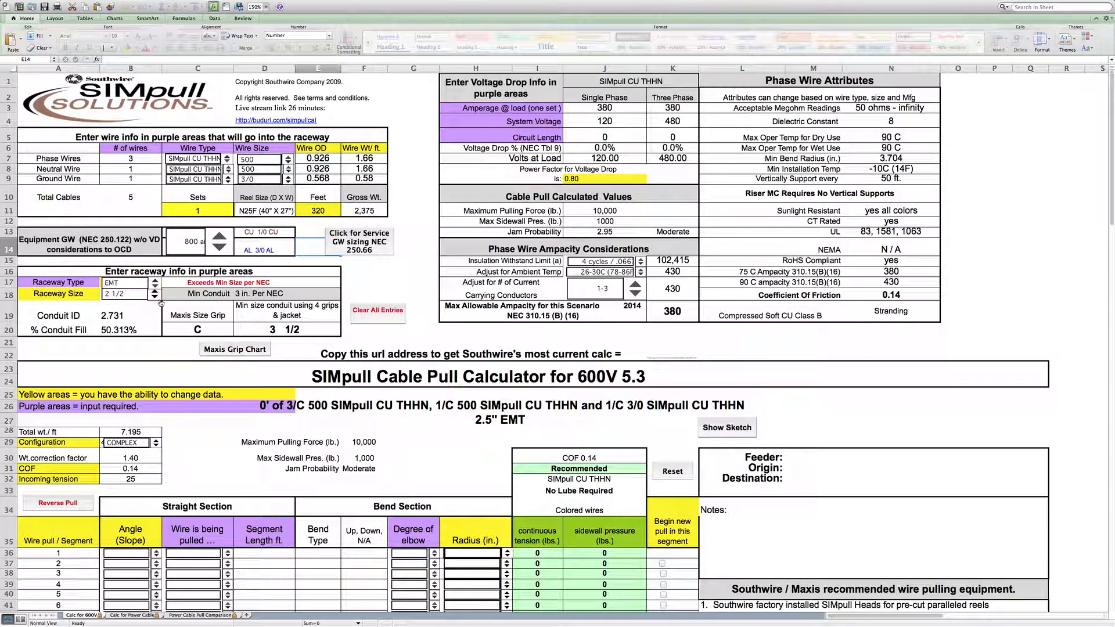
pyautogui.click(155, 297)
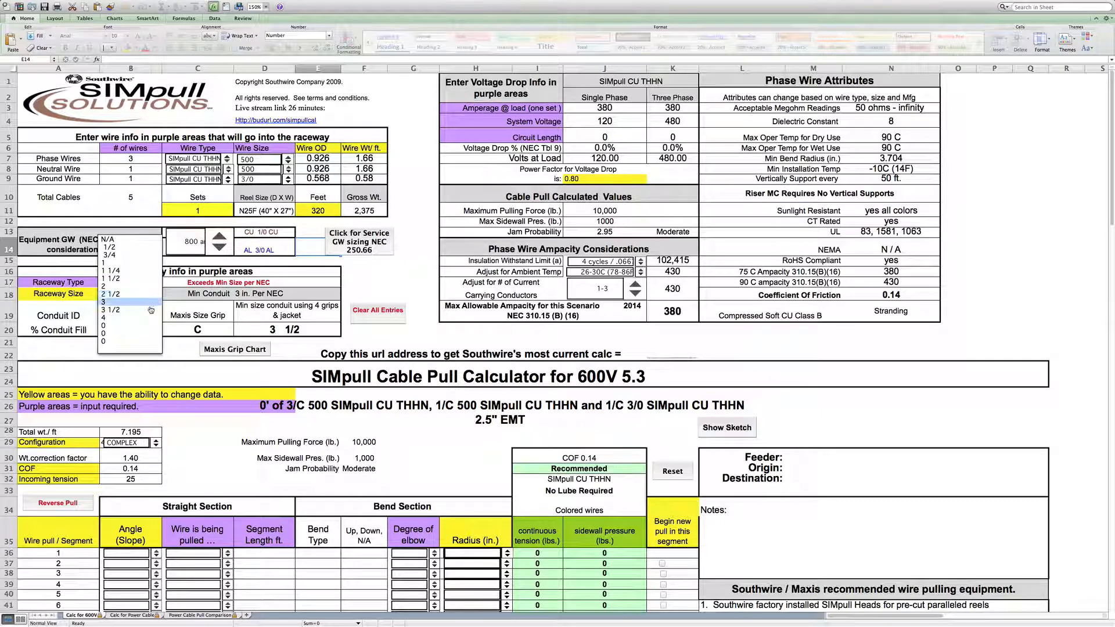
pyautogui.click(150, 310)
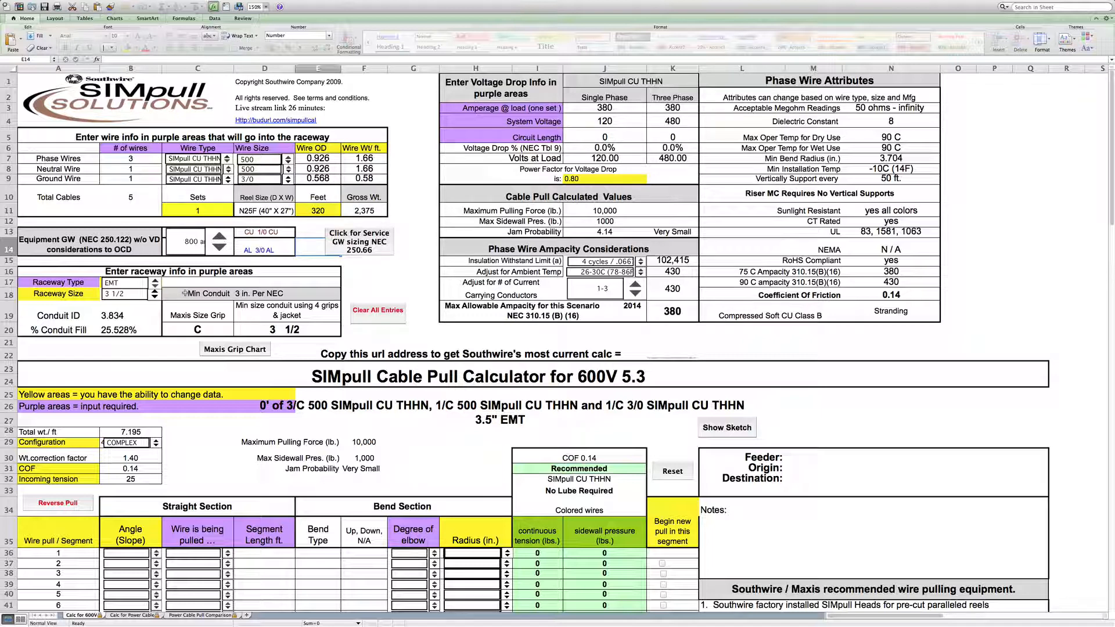
pyautogui.click(155, 298)
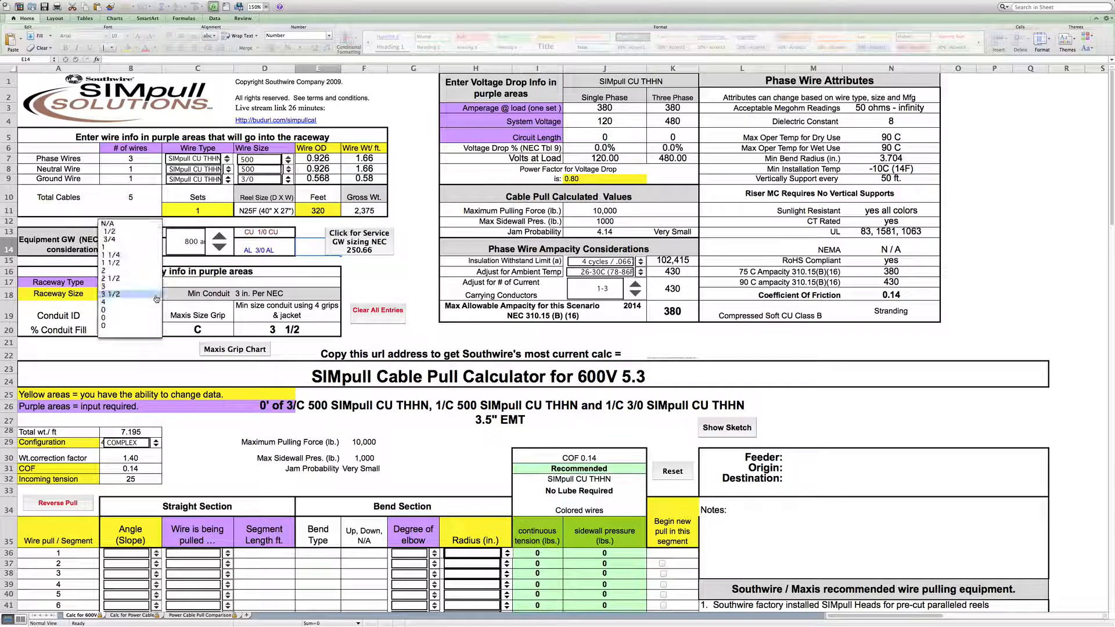
pyautogui.click(157, 288)
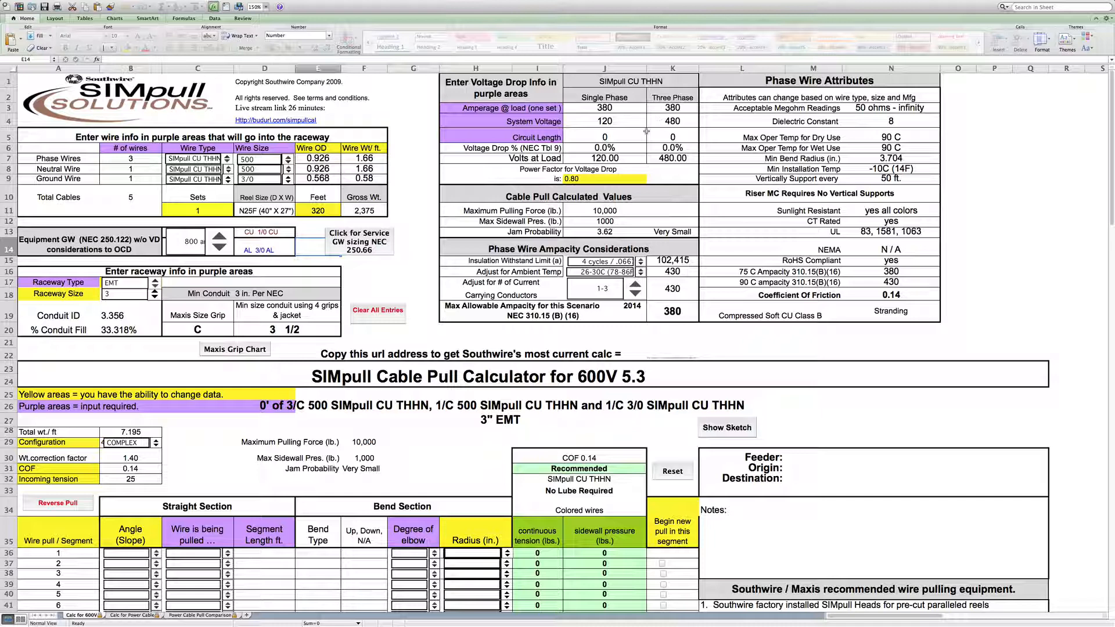
# - Set the three-phase circuit length for voltage drop to 320
pyautogui.click(672, 136)
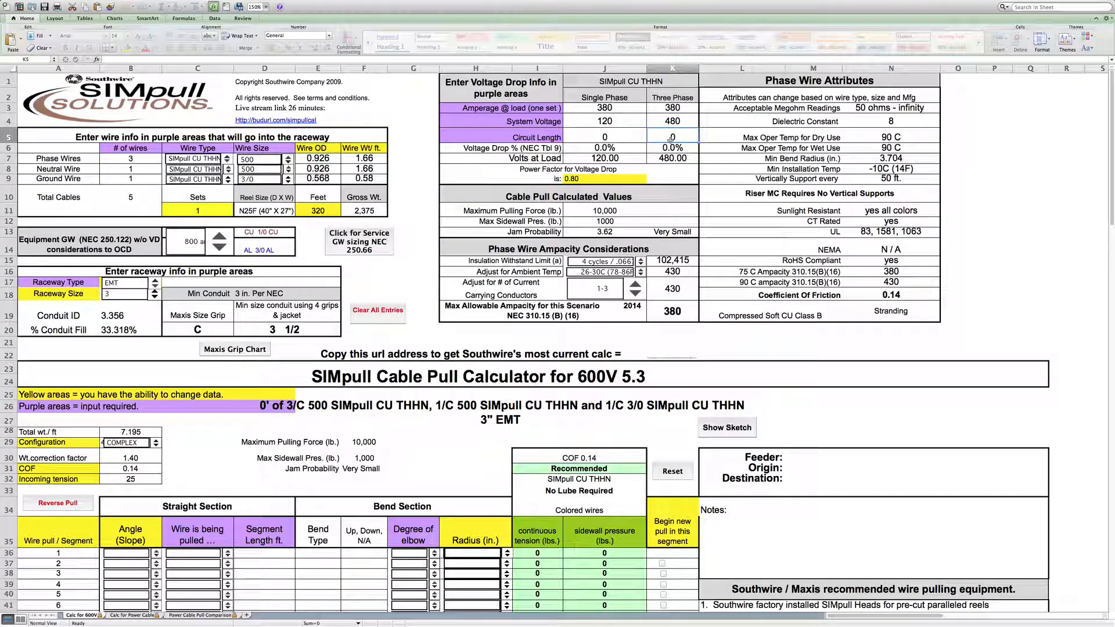
pyautogui.write('320')
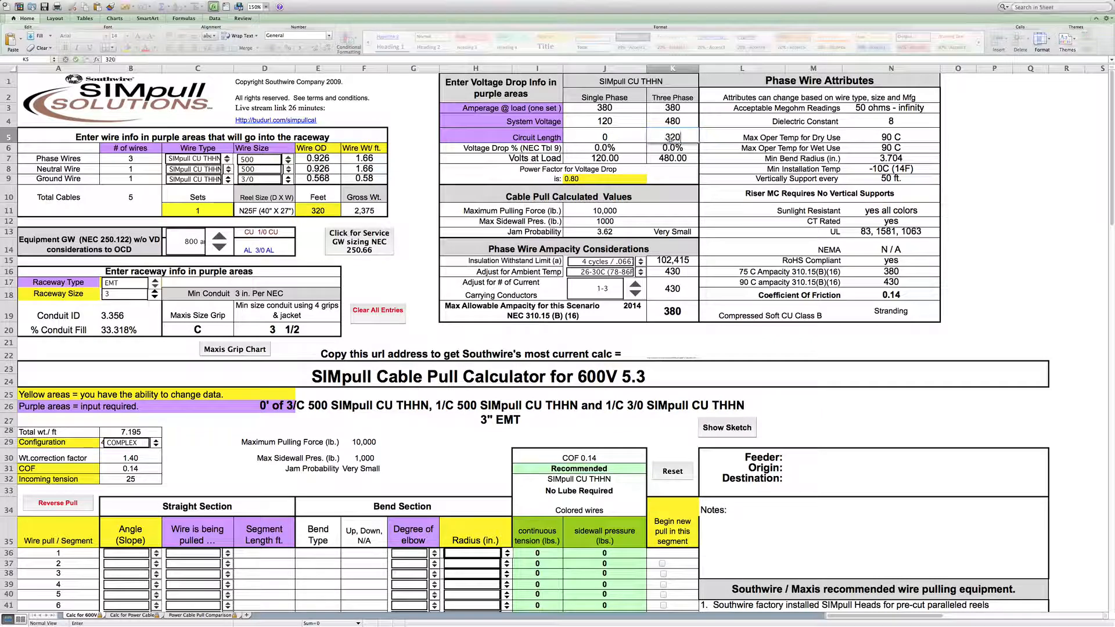
pyautogui.click(671, 170)
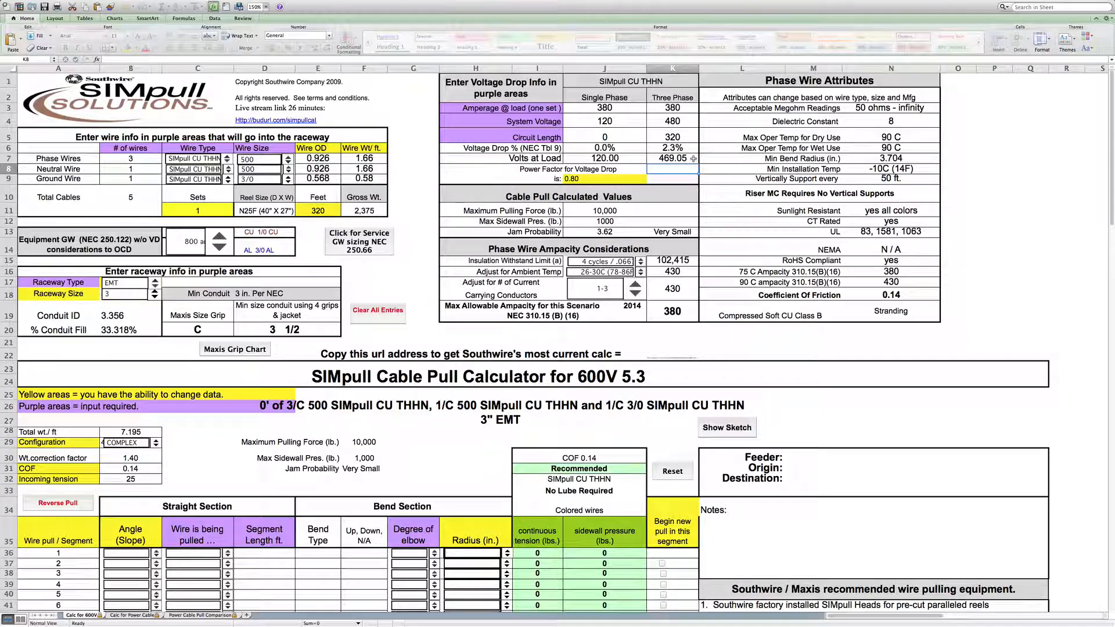
# - Try a power factor for voltage drop of 0.90, then set it back to 0.80
pyautogui.click(584, 180)
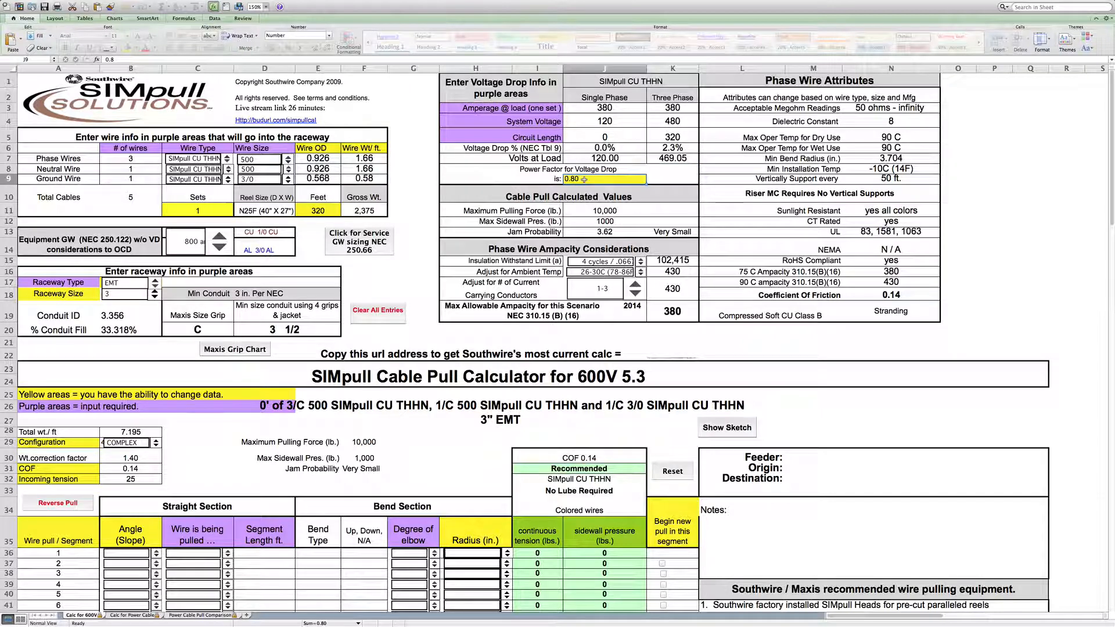
pyautogui.write('.90')
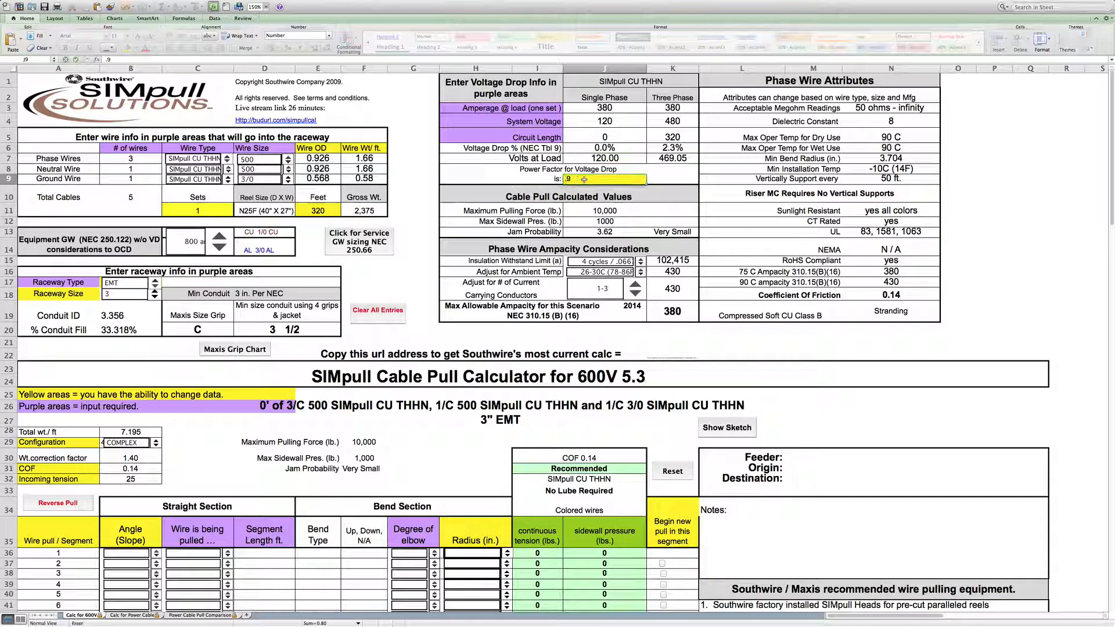
pyautogui.click(661, 184)
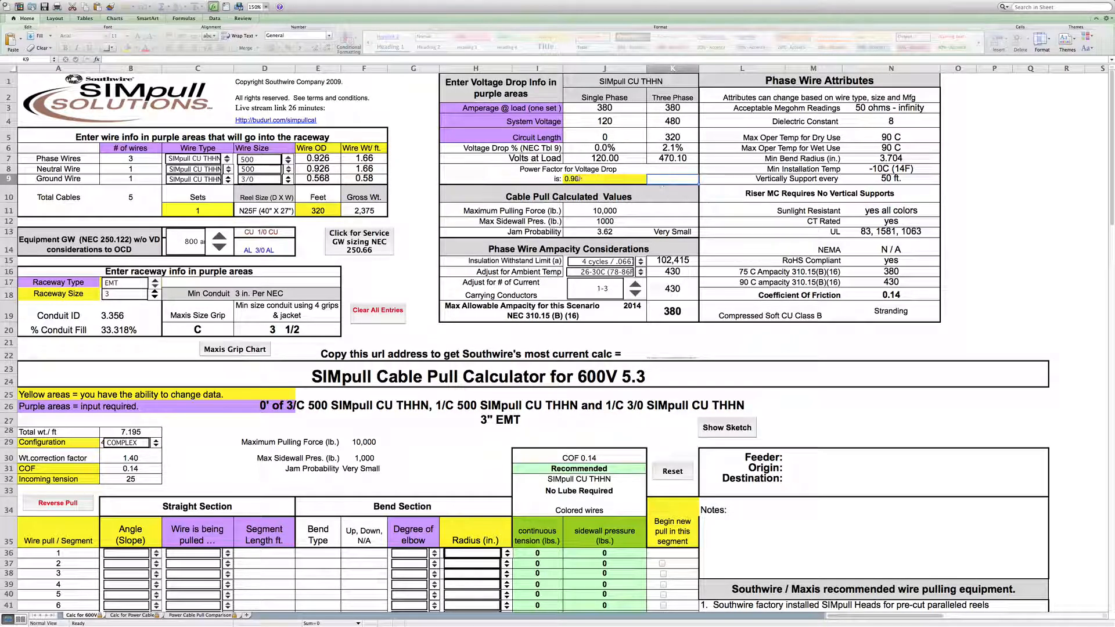
pyautogui.click(579, 179)
pyautogui.write('.80')
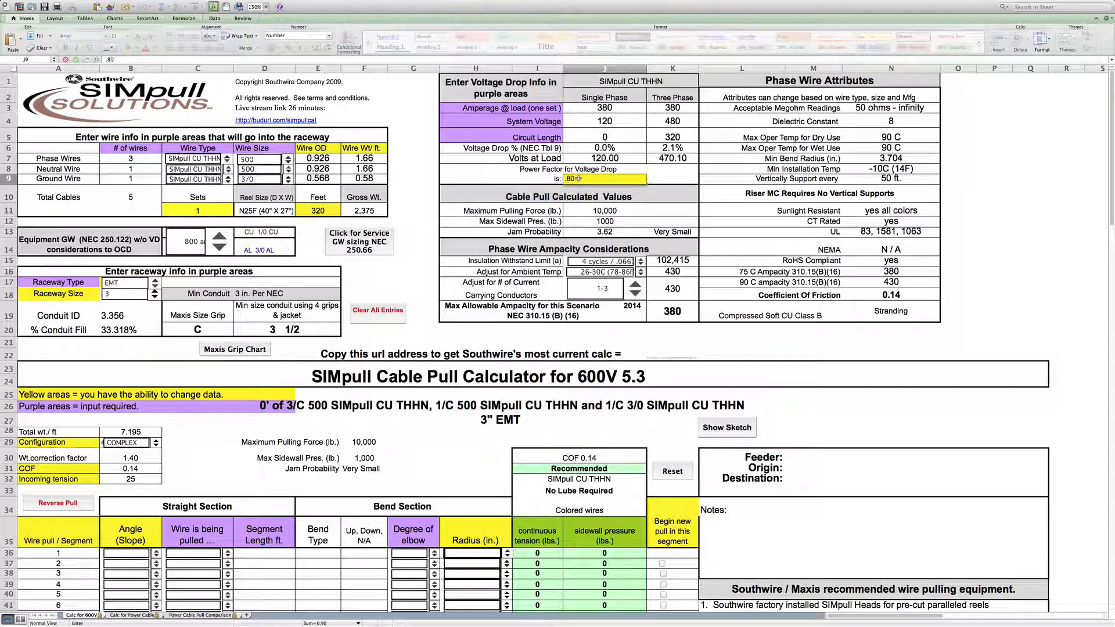
pyautogui.click(672, 199)
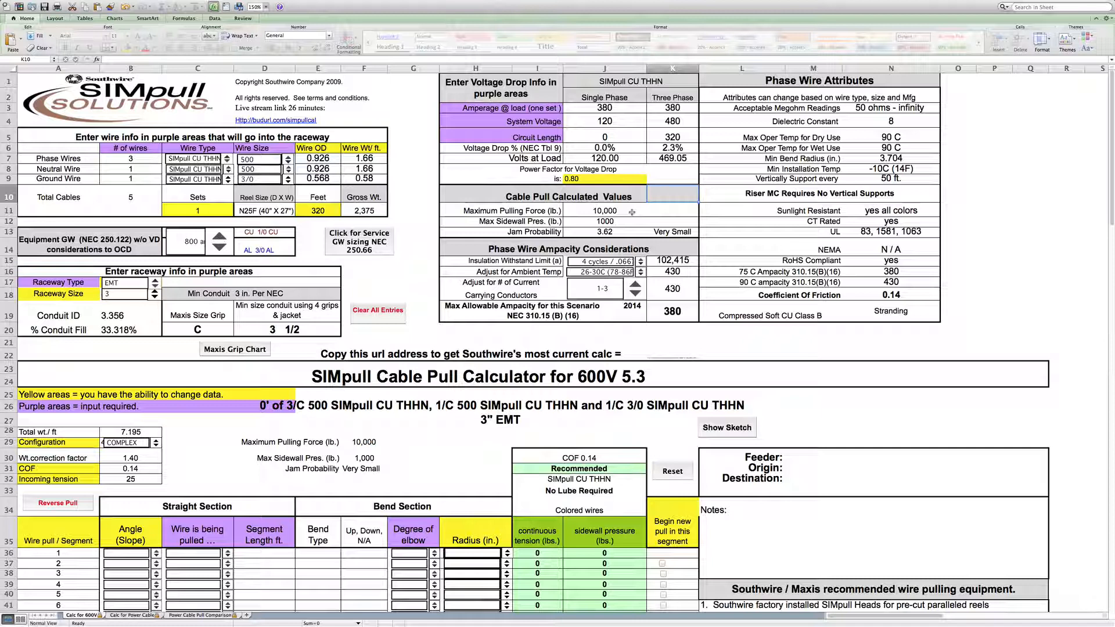
# - Set the number of phase wires to 1 and the neutral and ground wire counts to 0
pyautogui.click(149, 158)
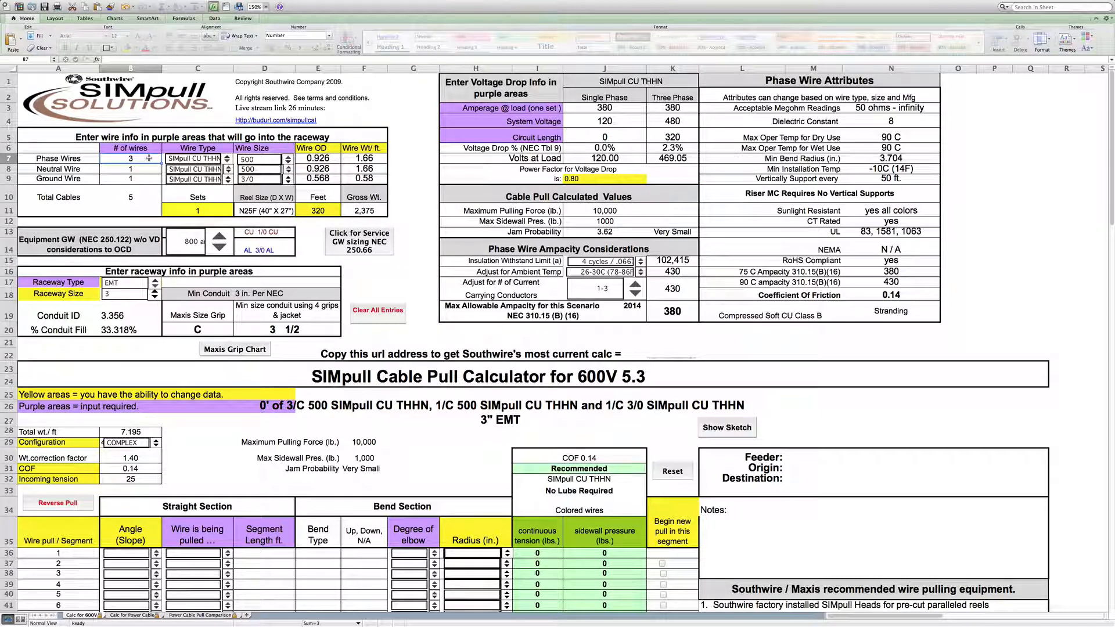
pyautogui.write('1')
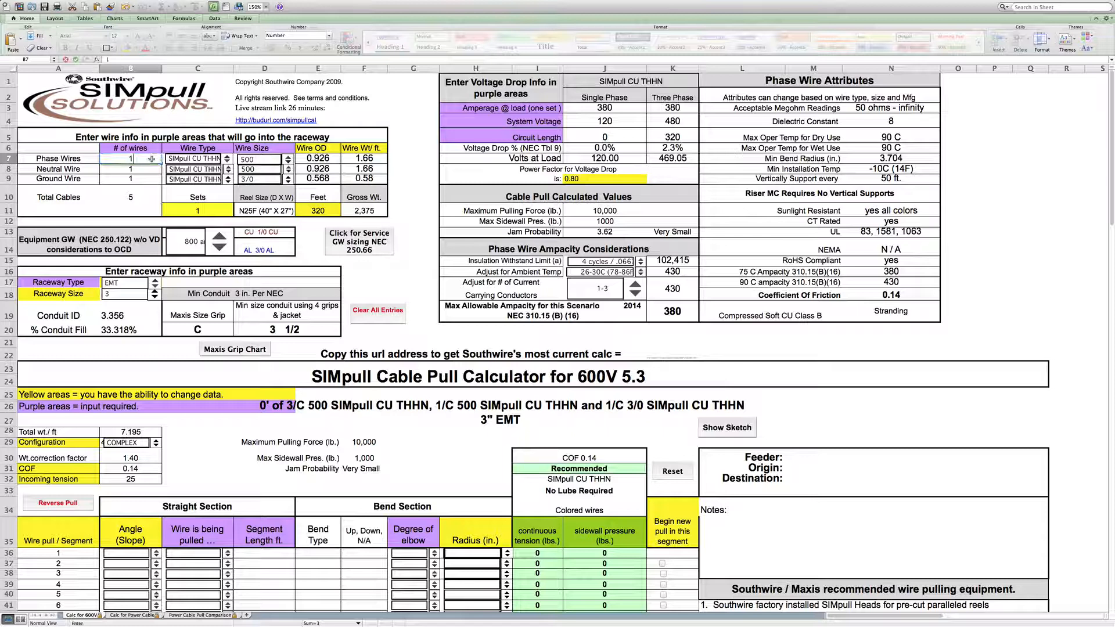
pyautogui.press('Return')
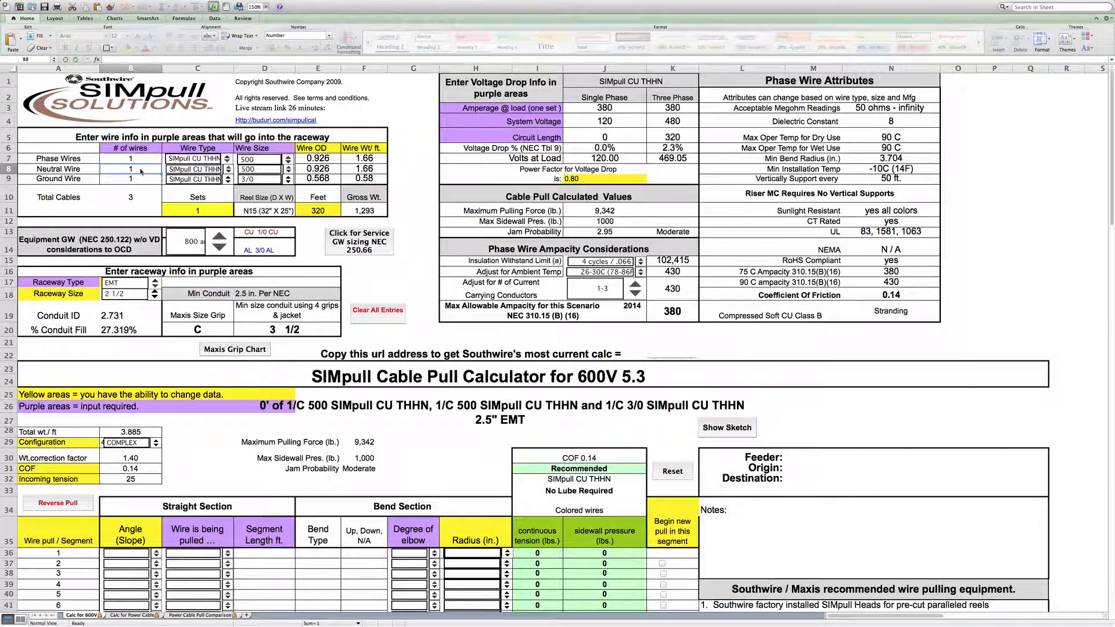
pyautogui.write('0')
pyautogui.press('Return')
pyautogui.write('0')
pyautogui.press('Return')
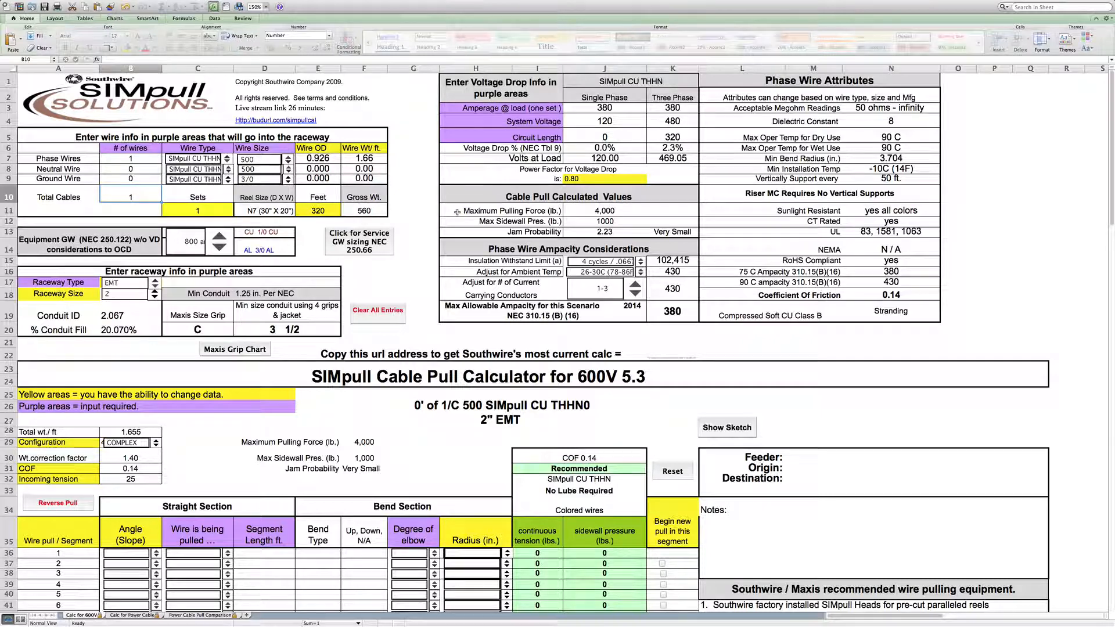
# - Set the number of phase wires back to 3, with 1 neutral wire and 1 ground wire
pyautogui.click(150, 160)
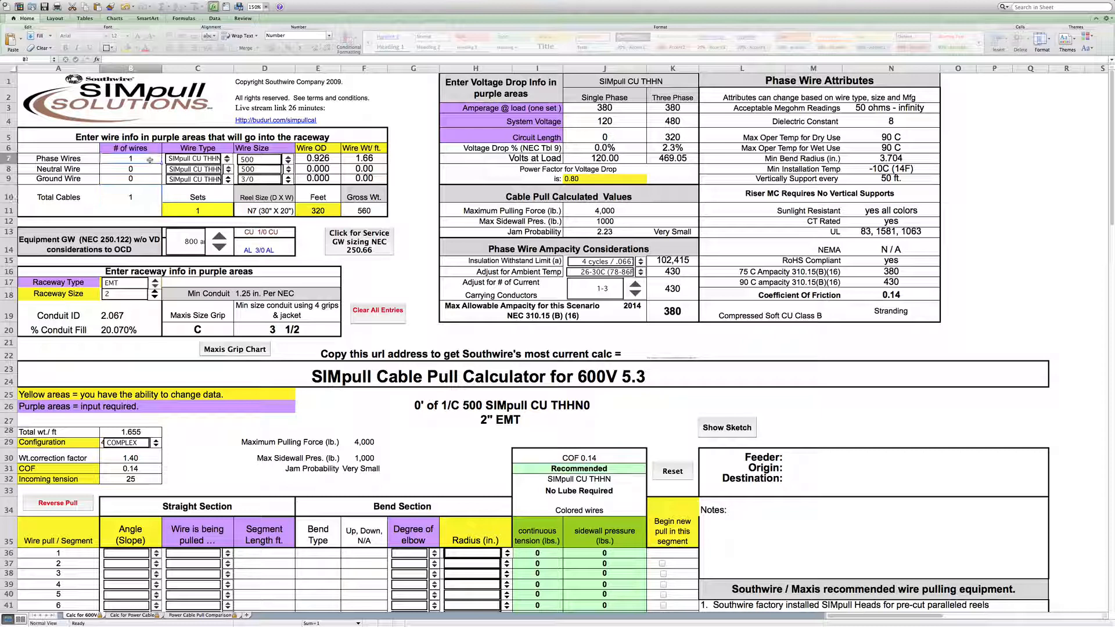
pyautogui.write('3')
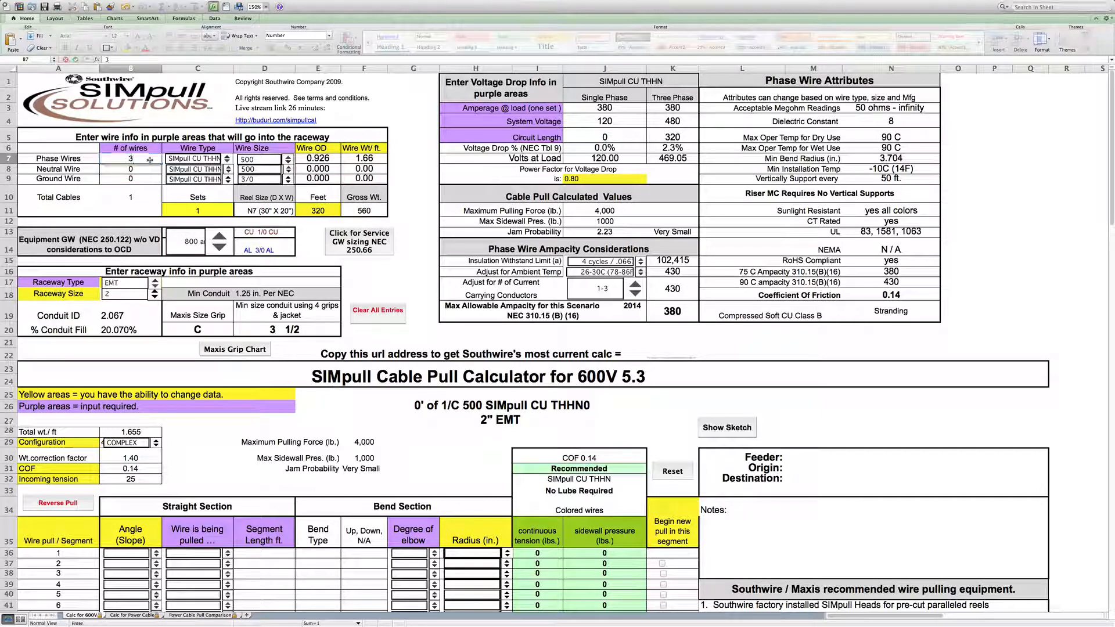
pyautogui.press('Return')
pyautogui.write('1')
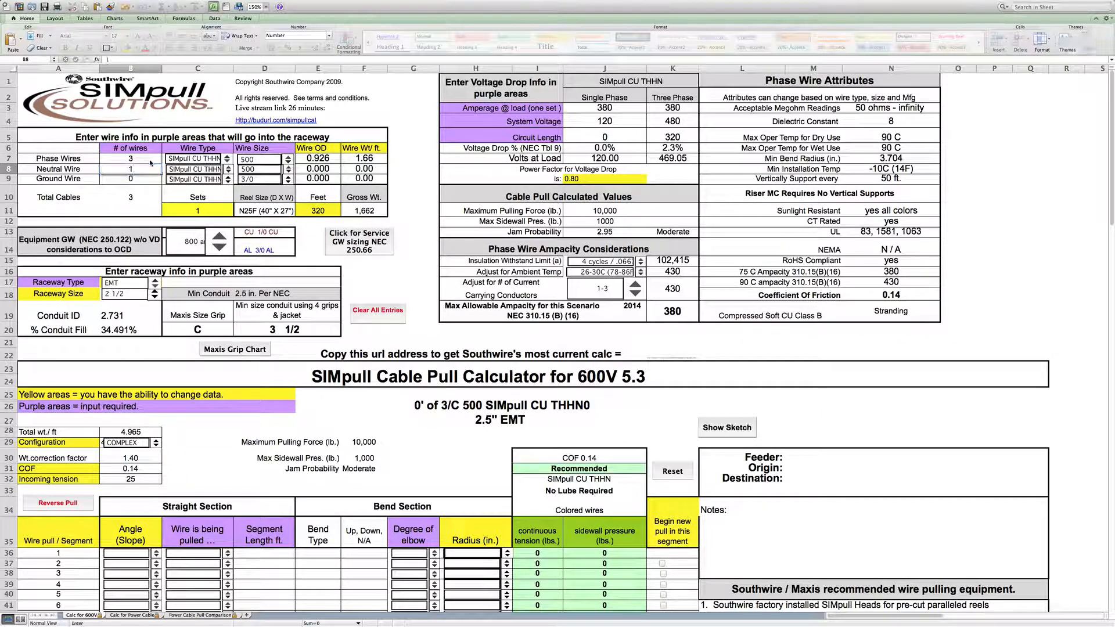
pyautogui.press('Return')
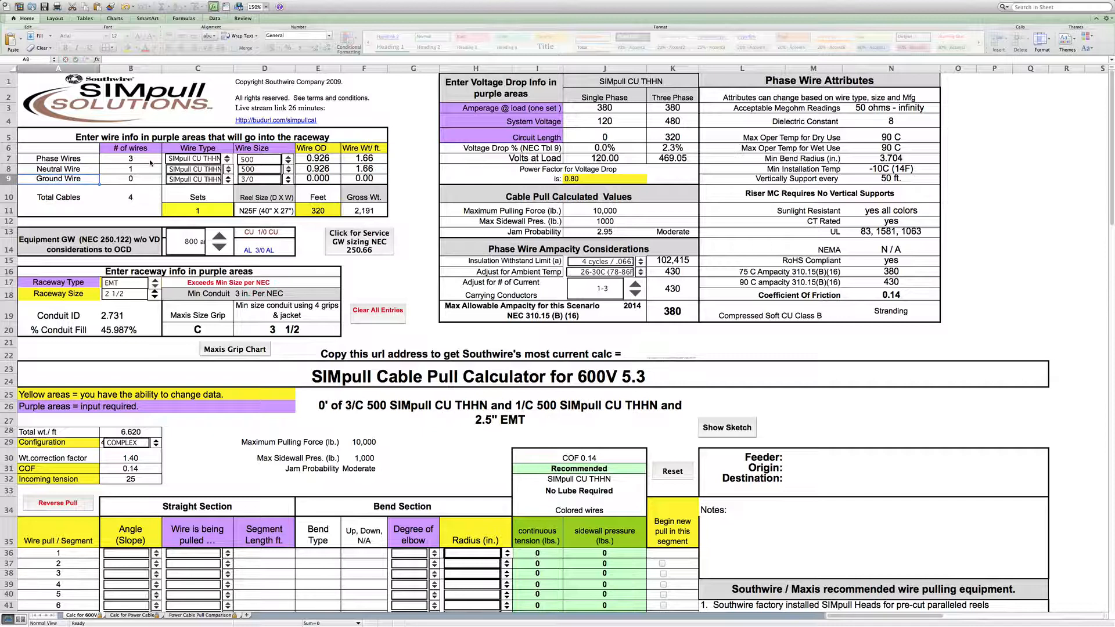
pyautogui.press('Right')
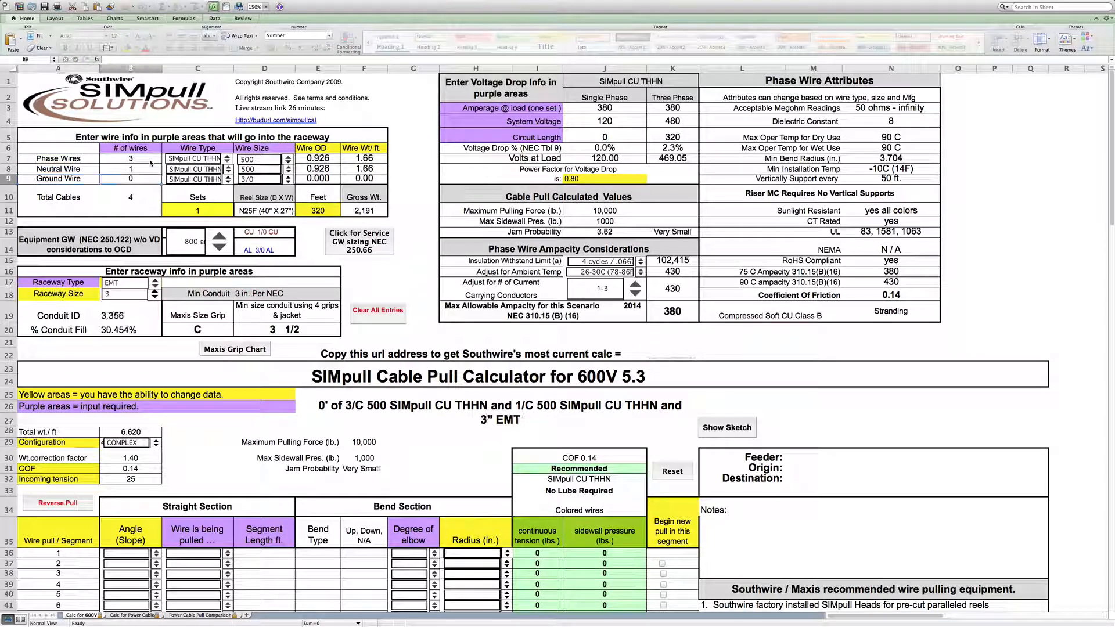
pyautogui.write('1')
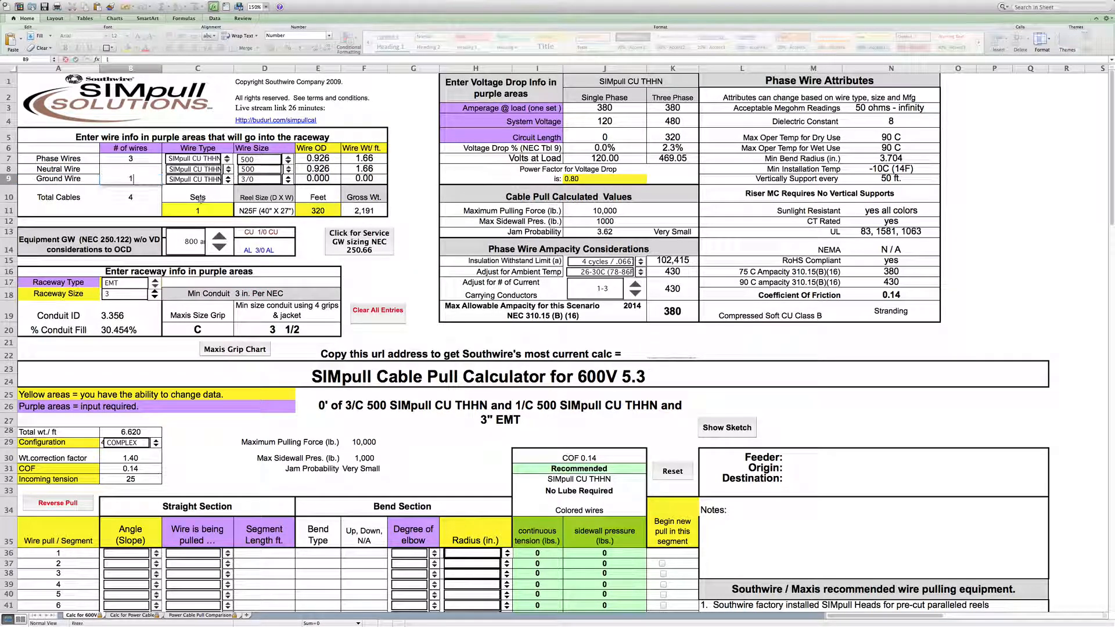
pyautogui.click(417, 272)
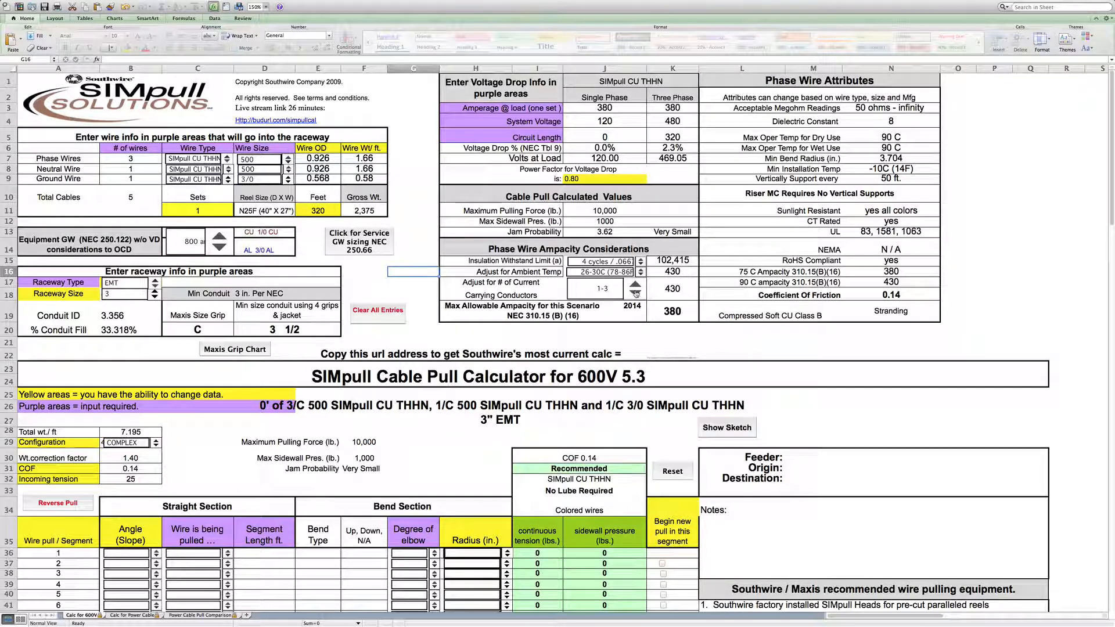
# - Review the carrying-conductor count options for ampacity adjustment, keeping 1-3
pyautogui.click(635, 294)
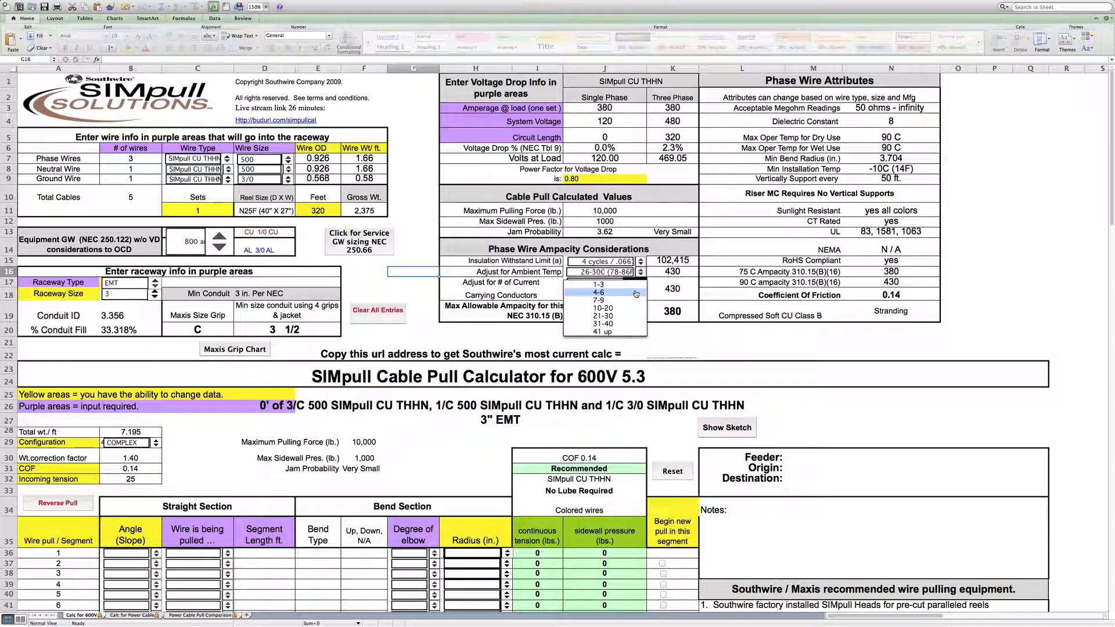
pyautogui.click(636, 300)
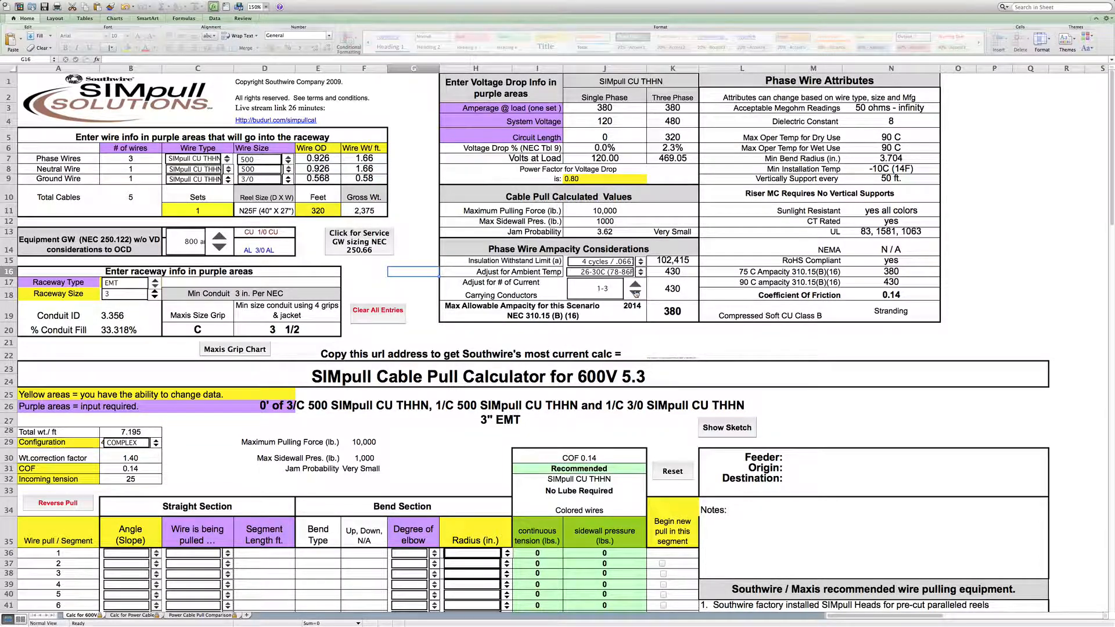
# - Try 4-6 carrying conductors for the ampacity adjustment, then set it back to 1-3
pyautogui.click(635, 294)
pyautogui.click(636, 293)
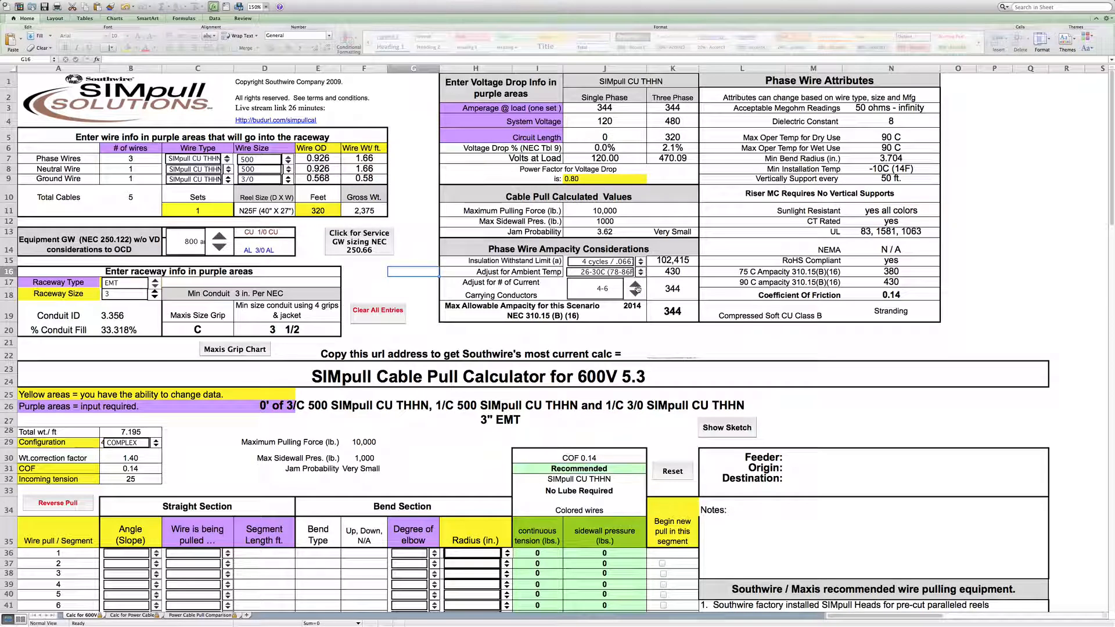
pyautogui.click(636, 291)
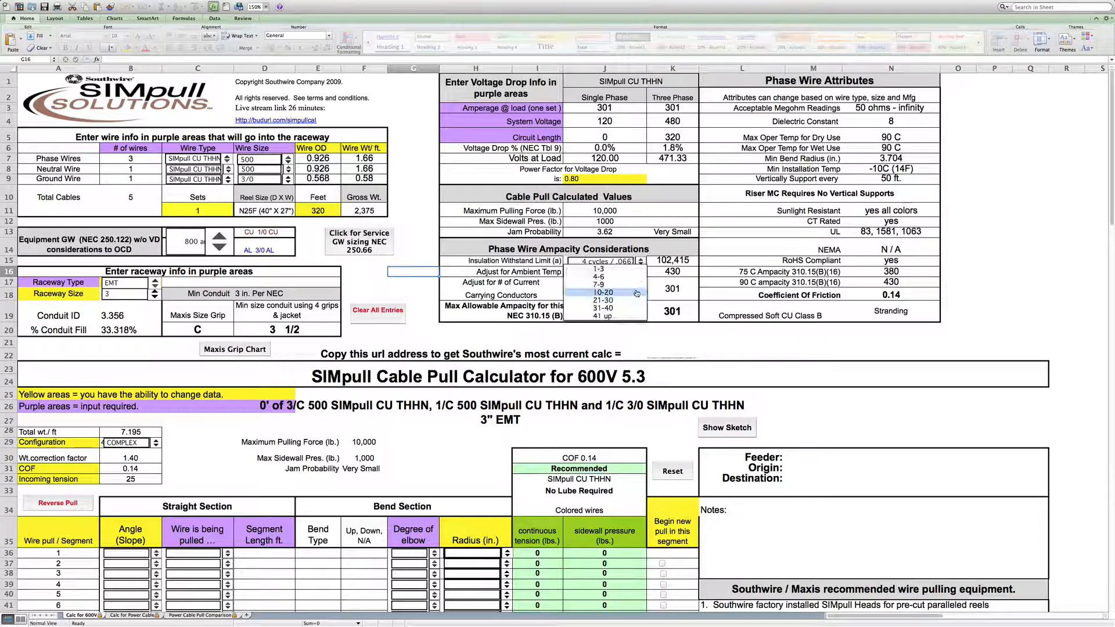
pyautogui.click(637, 285)
pyautogui.click(638, 284)
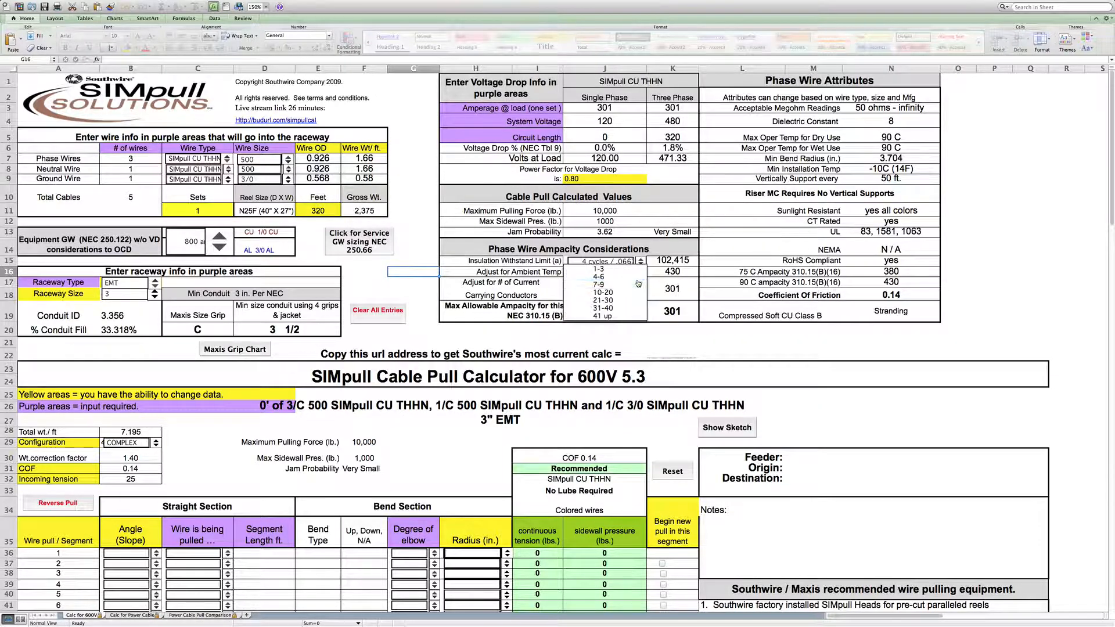
pyautogui.click(637, 280)
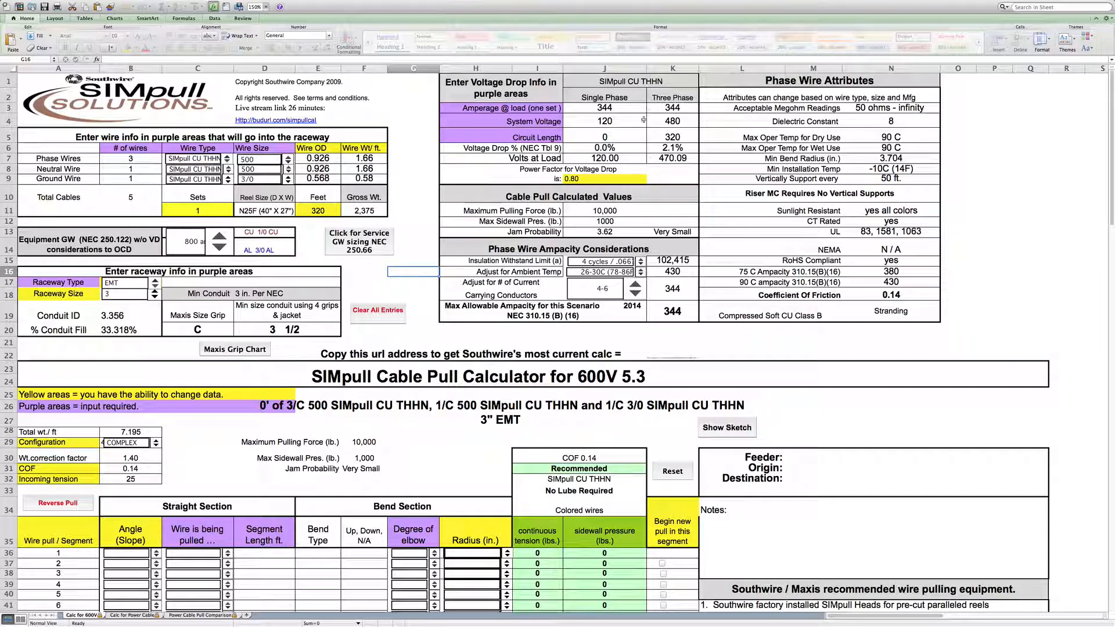
pyautogui.click(635, 290)
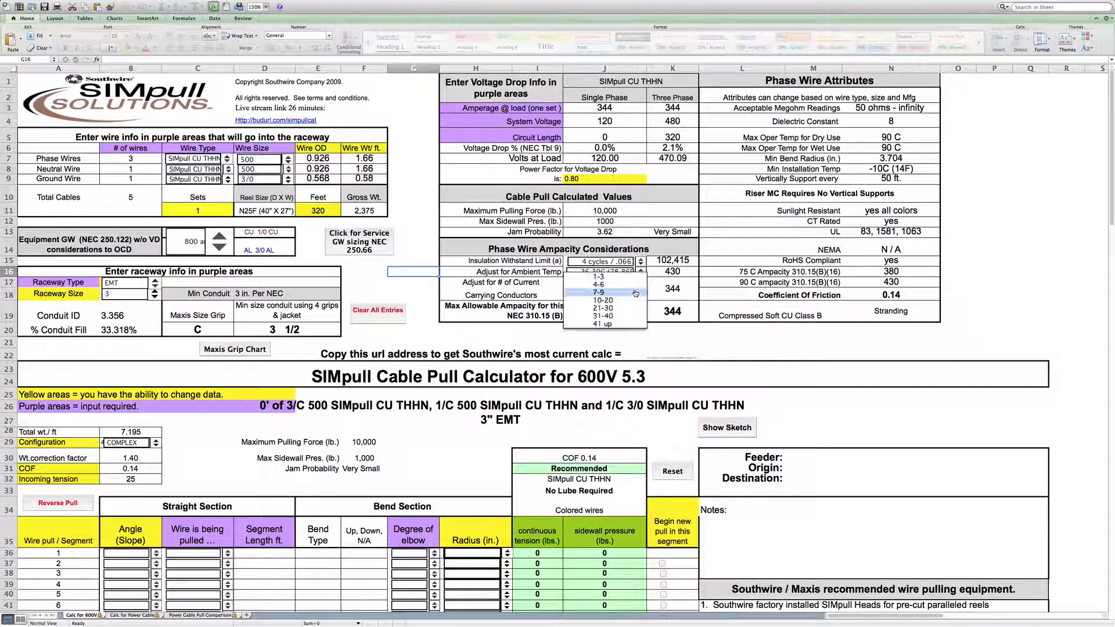
pyautogui.click(634, 278)
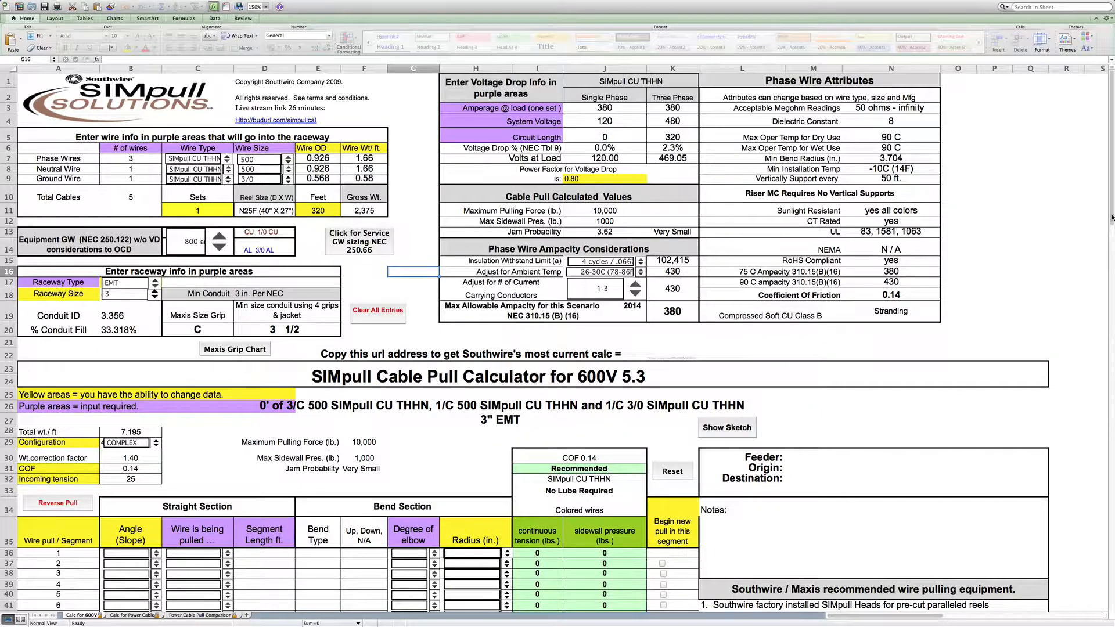
# - Review the cable configuration options for the pull, keeping COMPLEX
pyautogui.moveTo(1111, 218); pyautogui.dragTo(1111, 284)
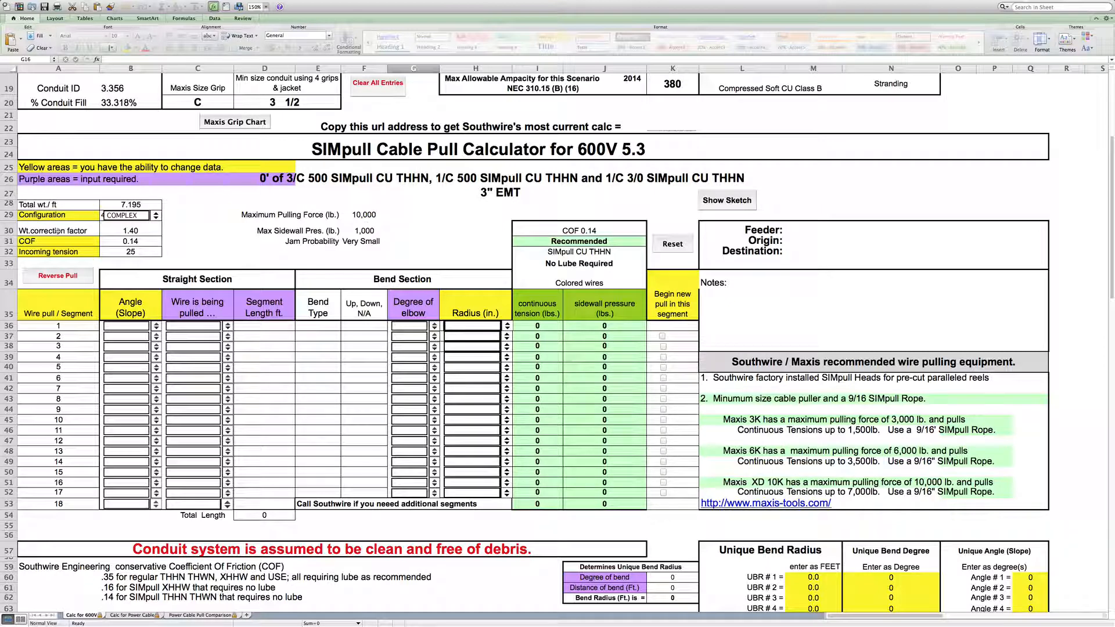
pyautogui.click(155, 217)
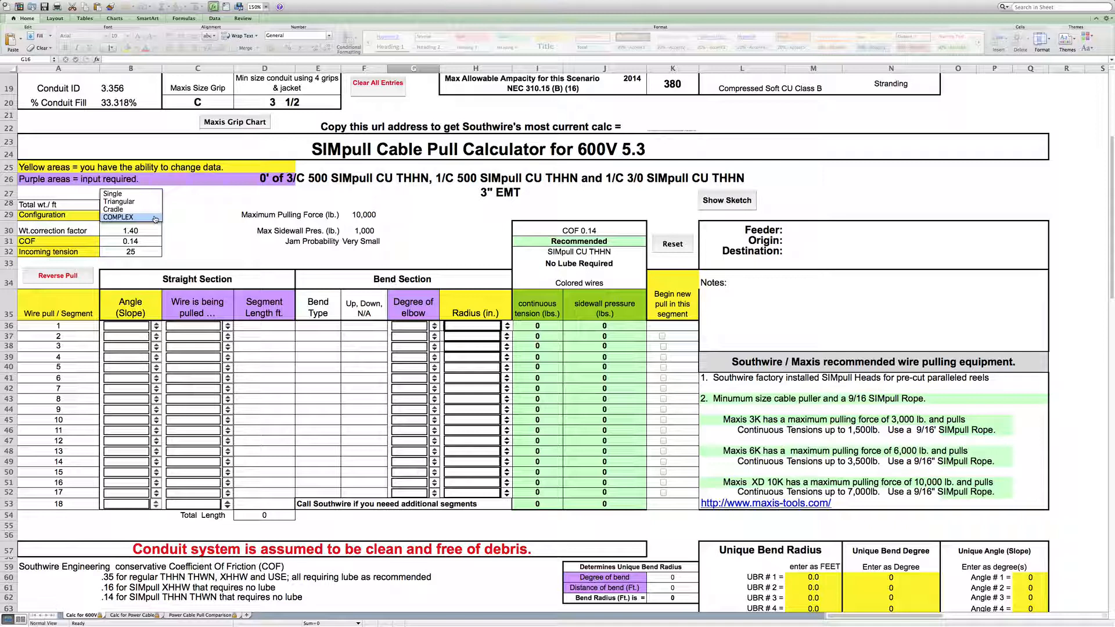
pyautogui.click(155, 218)
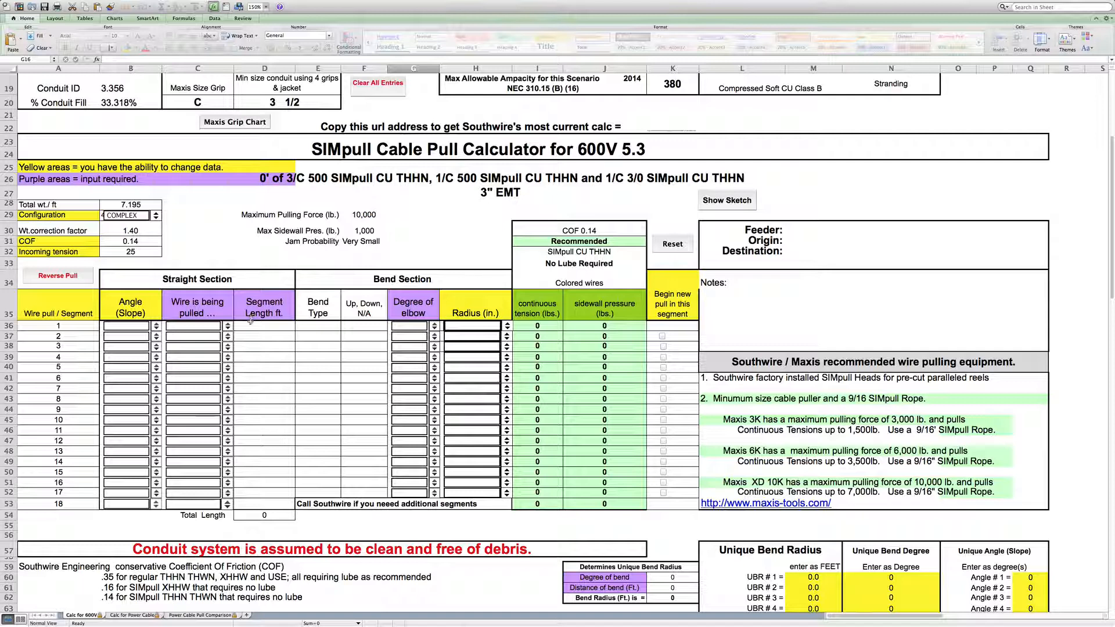
# - Define pull segment 1 as an upward 10 ft run ending in a 90-degree elbow
pyautogui.click(228, 328)
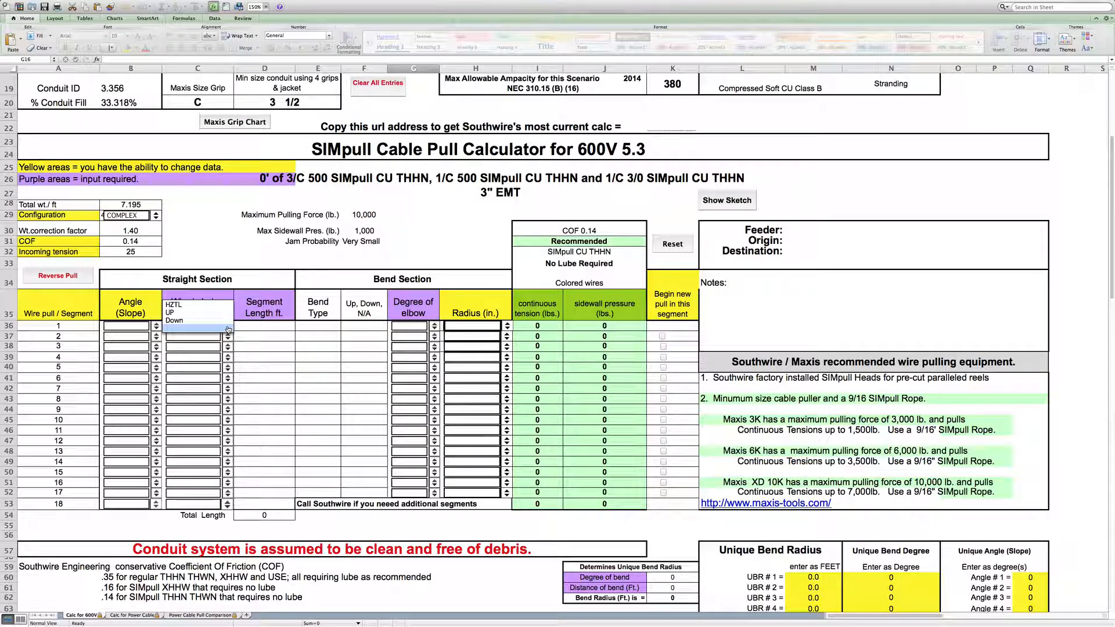
pyautogui.click(224, 310)
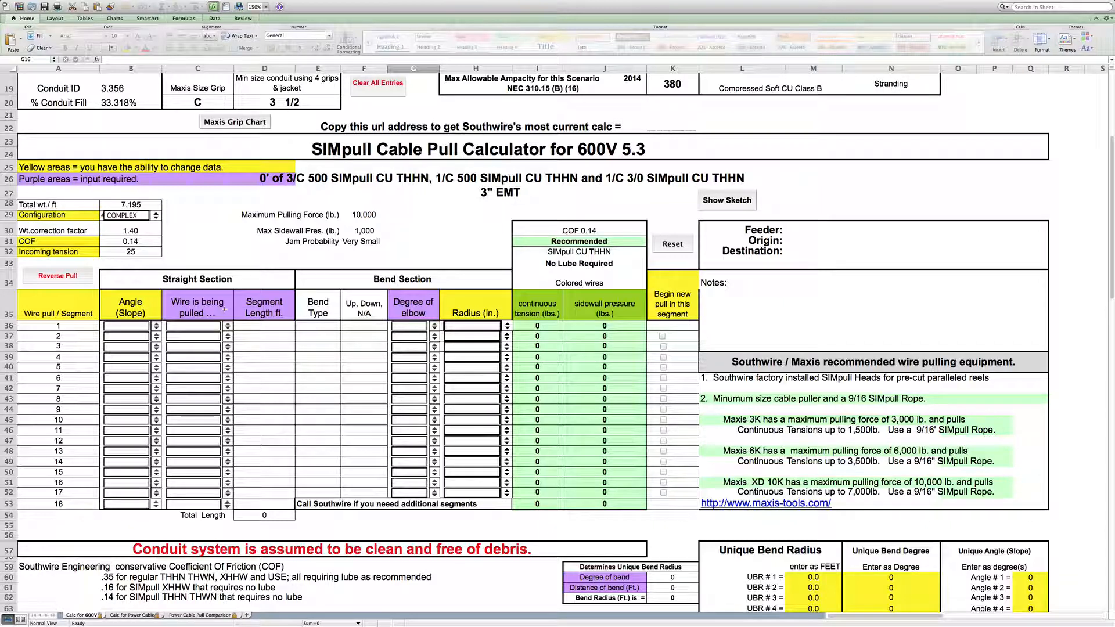
pyautogui.click(275, 325)
pyautogui.write('10')
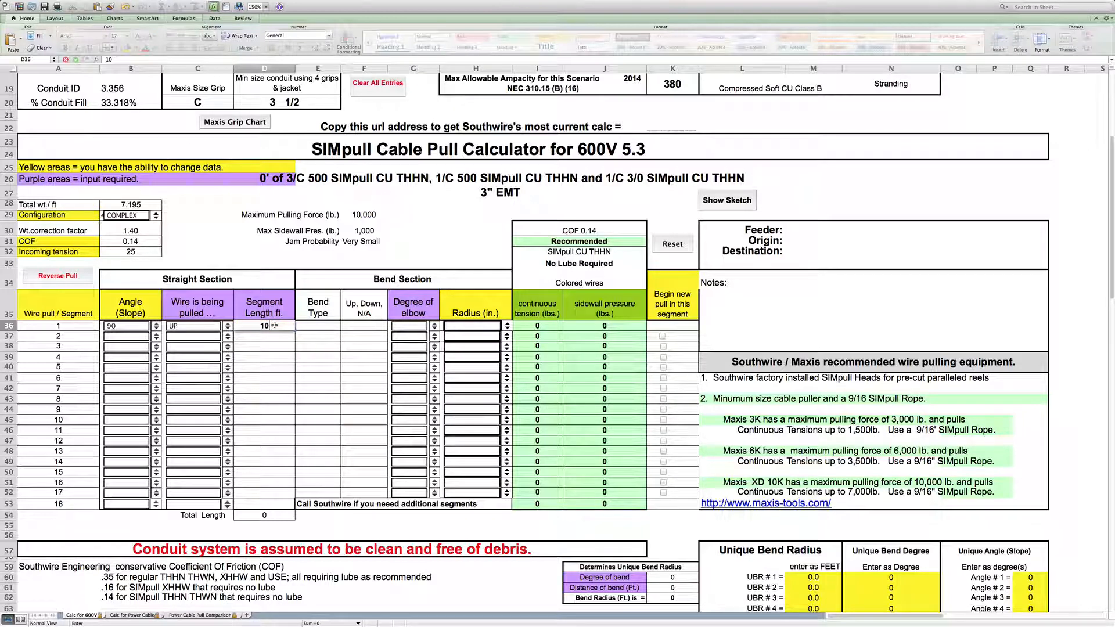
pyautogui.click(432, 329)
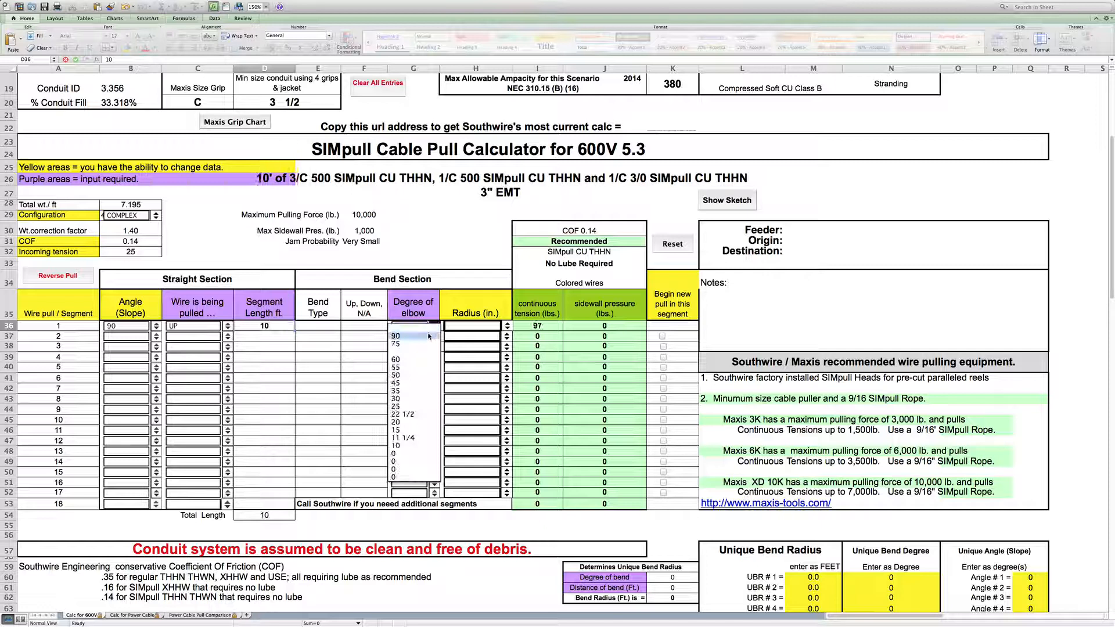
pyautogui.click(429, 336)
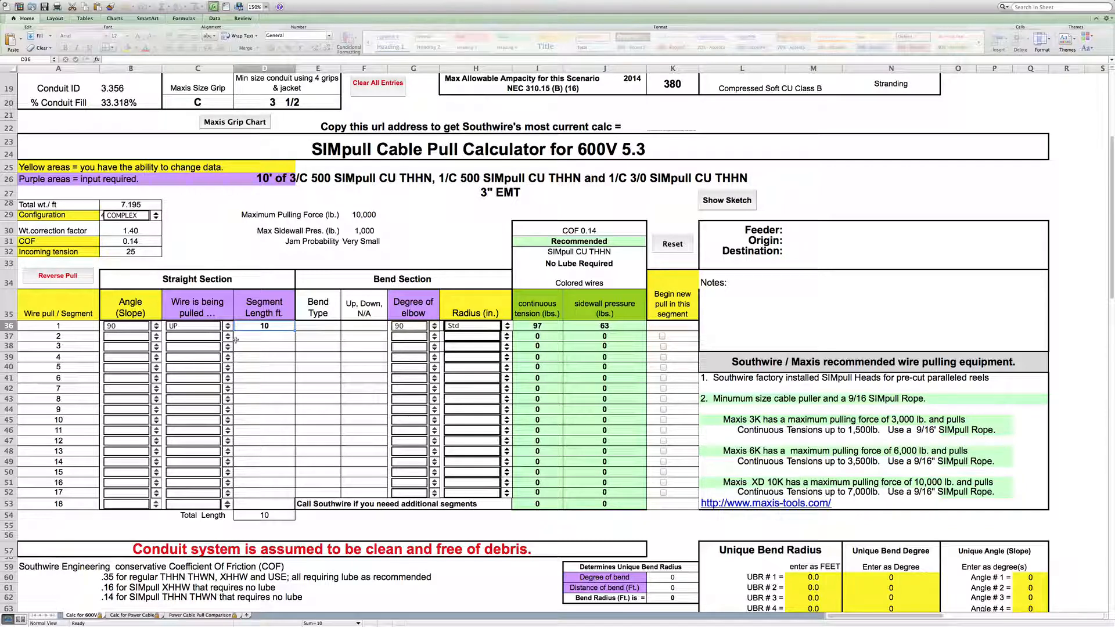
# - Define segment 2 as a horizontal 30 ft run ending in a 90-degree elbow
pyautogui.click(227, 341)
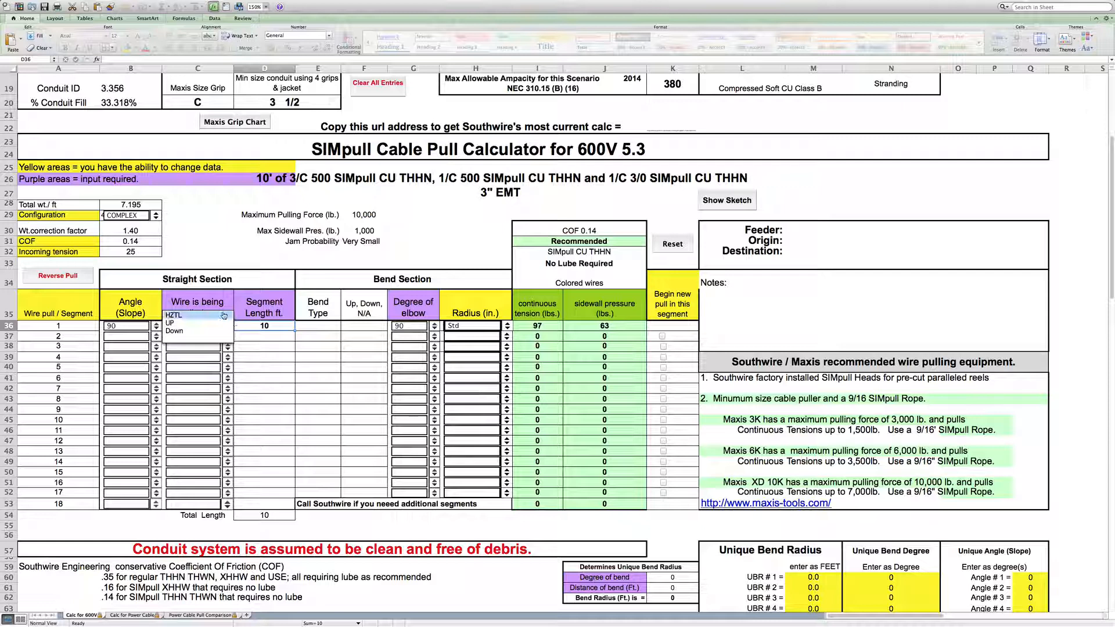
pyautogui.click(229, 323)
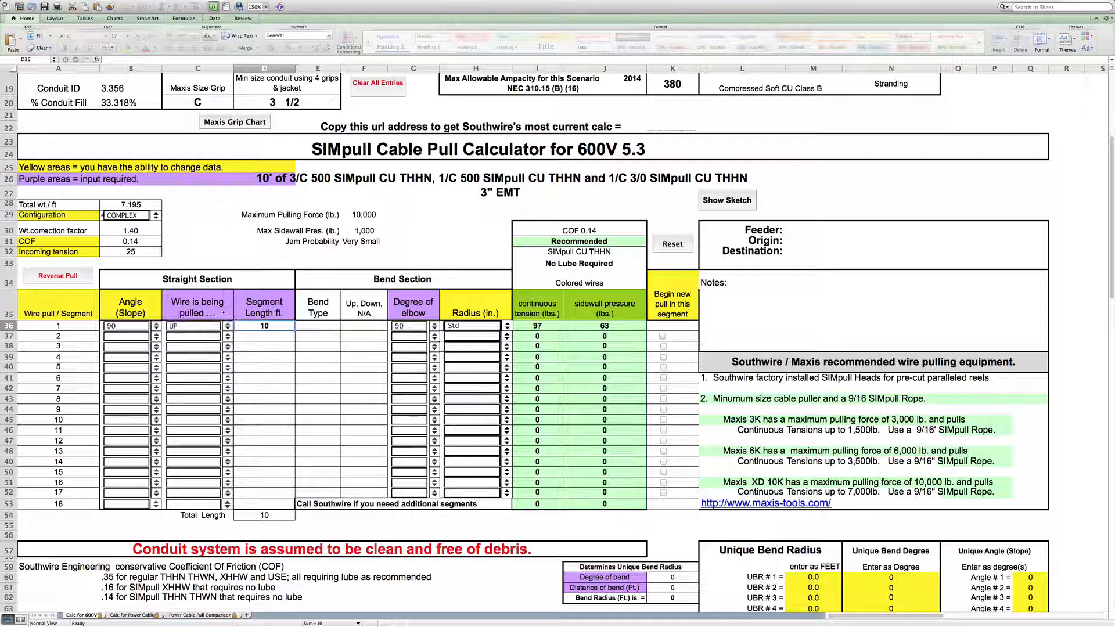
pyautogui.click(267, 337)
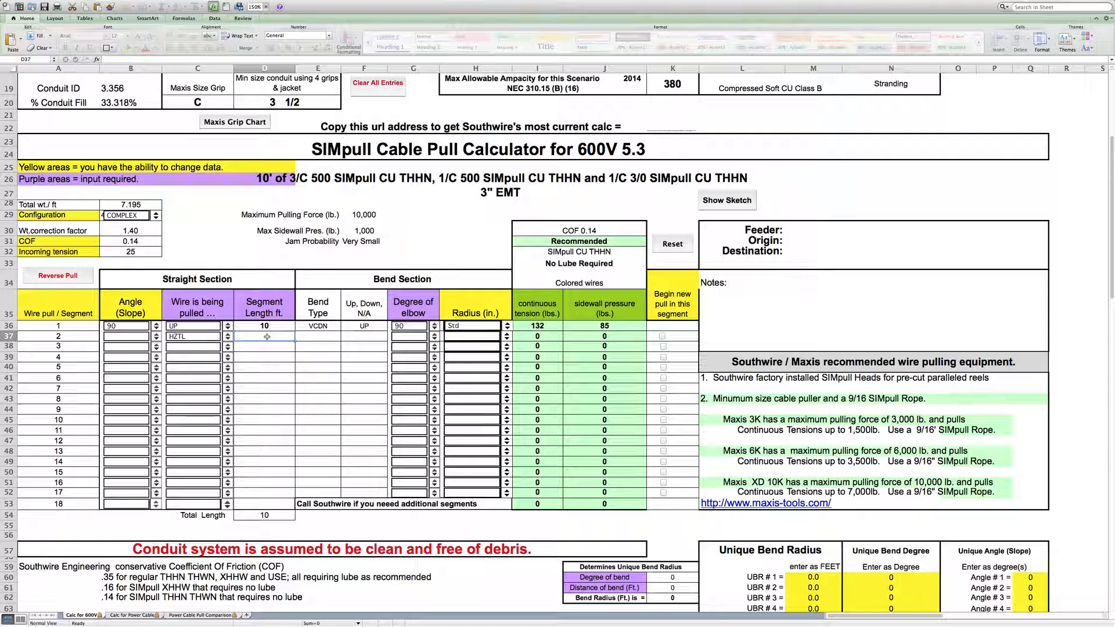
pyautogui.write('30')
pyautogui.press('Return')
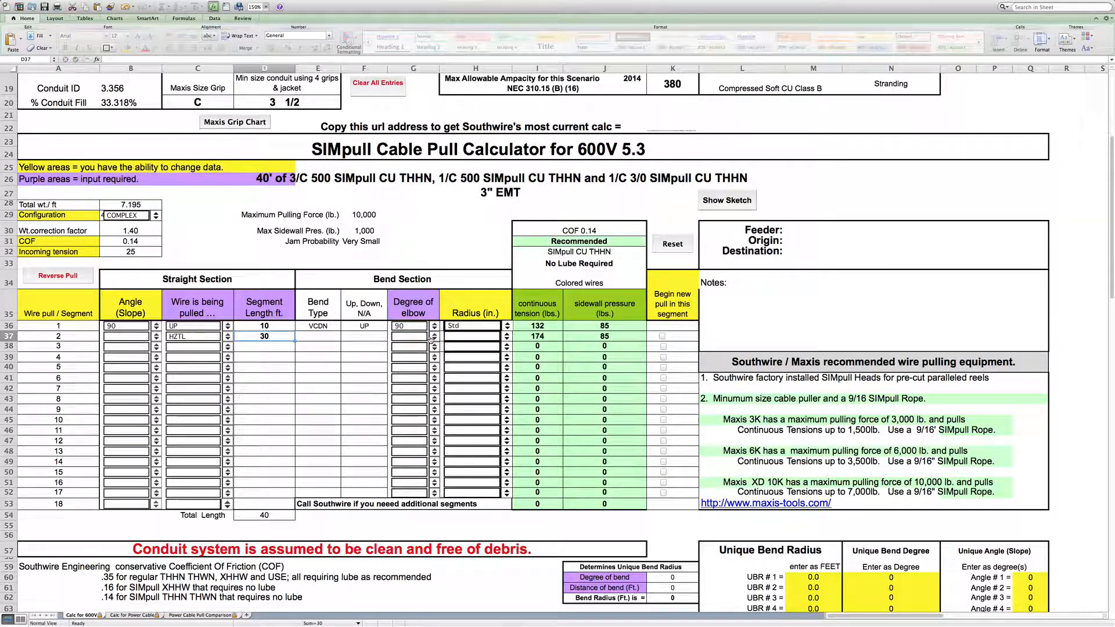
pyautogui.click(434, 337)
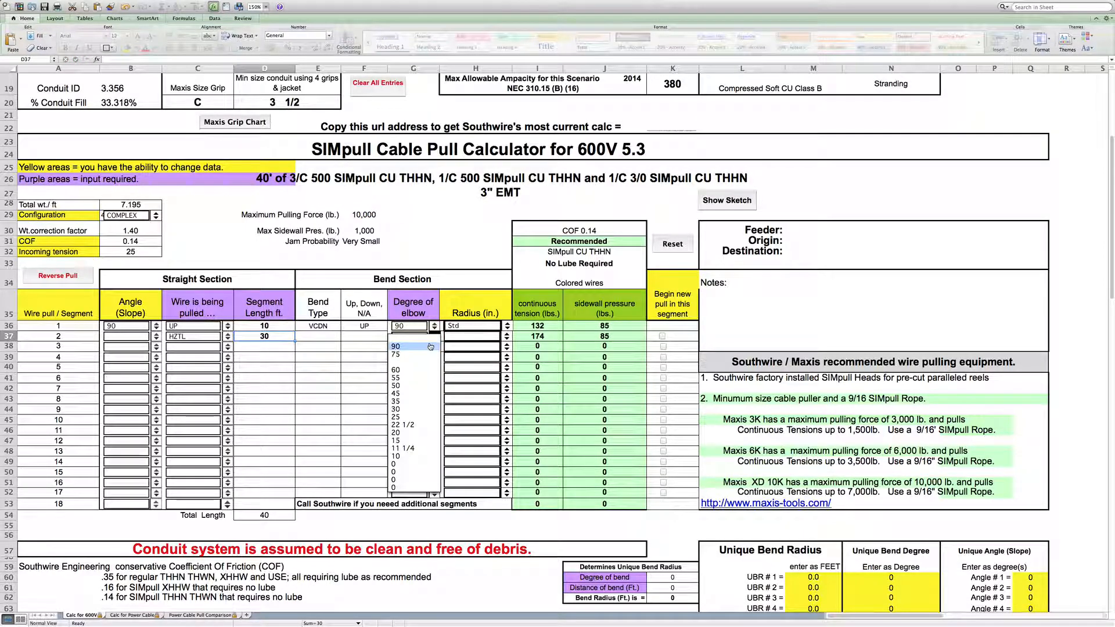
pyautogui.click(431, 346)
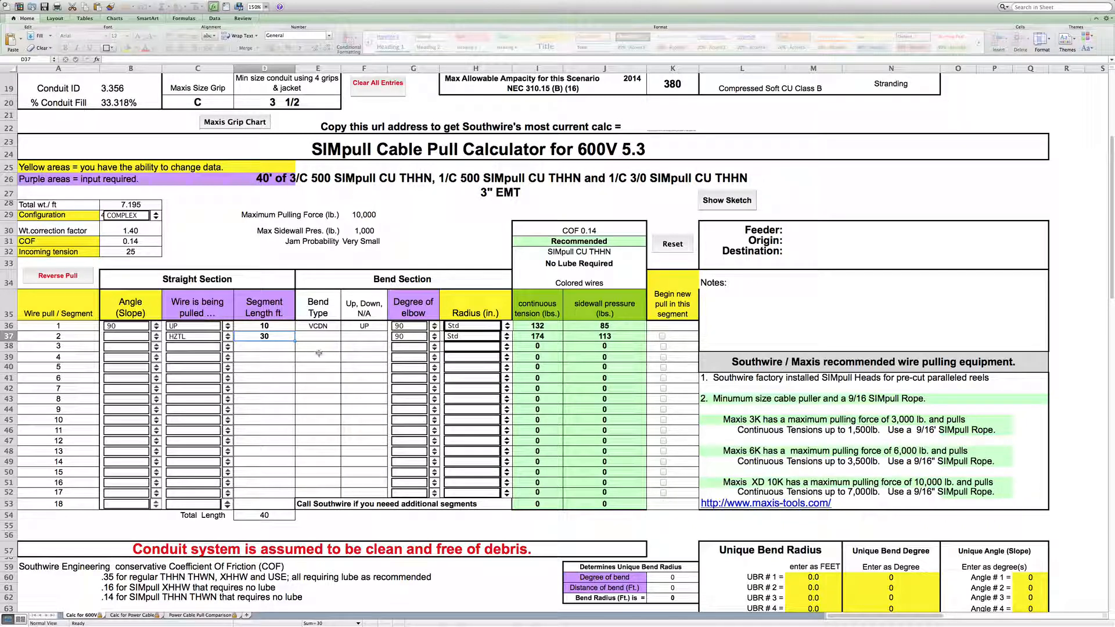
# - Define segment 3 as a horizontal run with a segment length of 15.5 ft
pyautogui.click(228, 350)
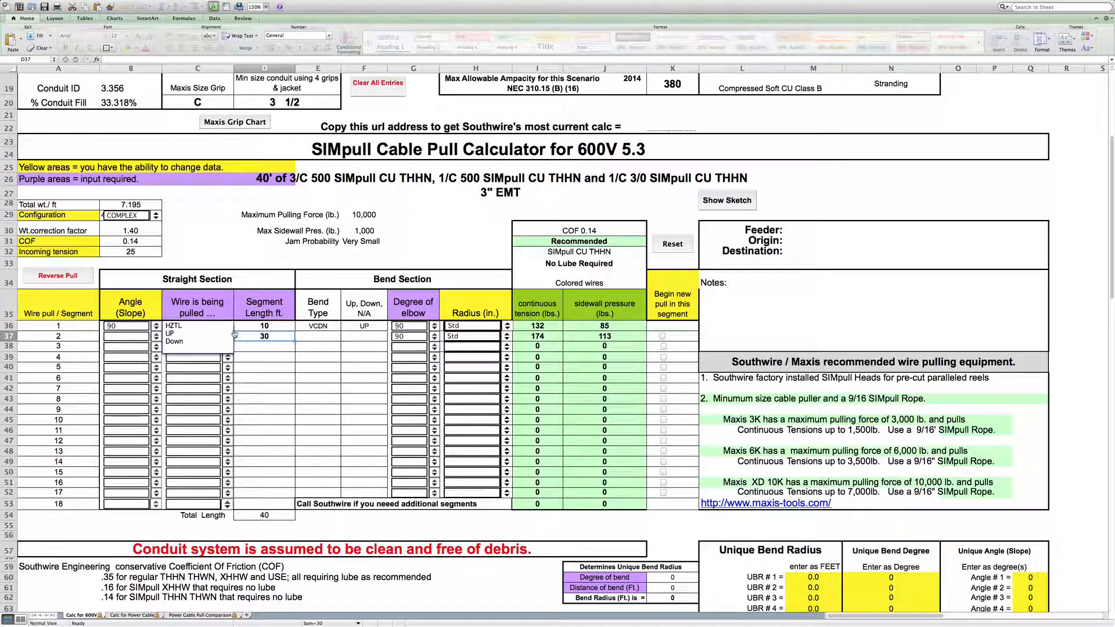
pyautogui.click(232, 334)
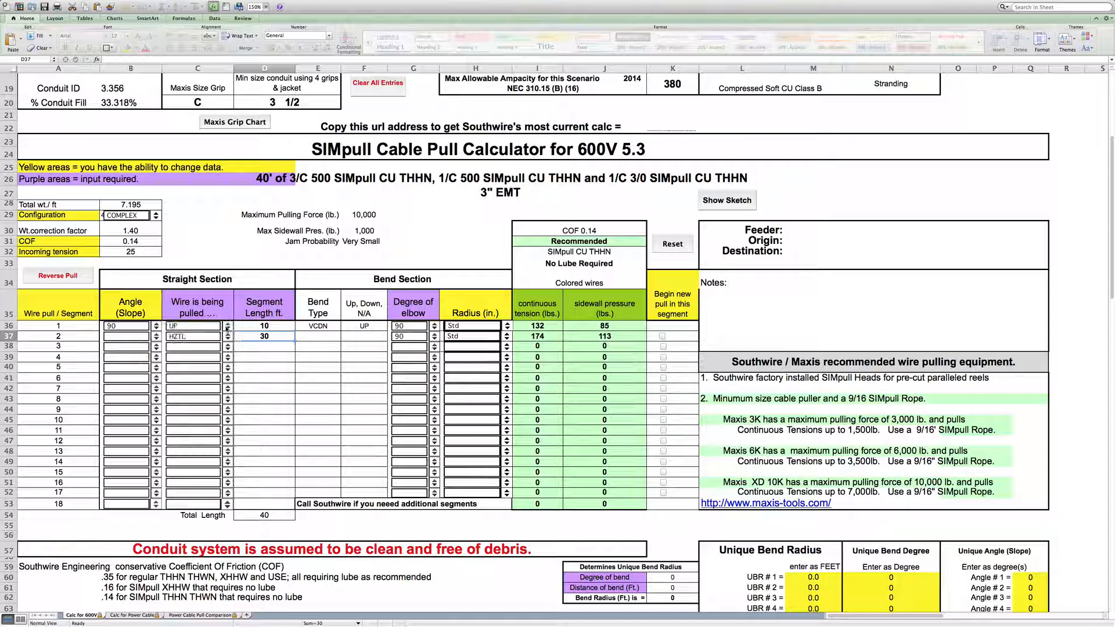
pyautogui.click(270, 347)
pyautogui.write('1')
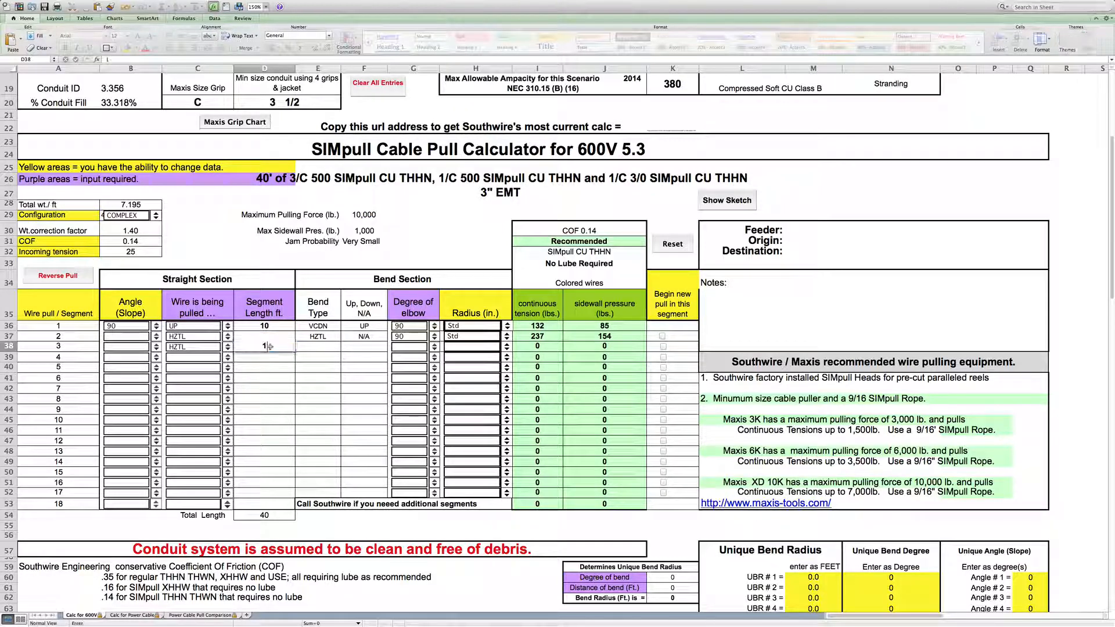
pyautogui.write('5.5')
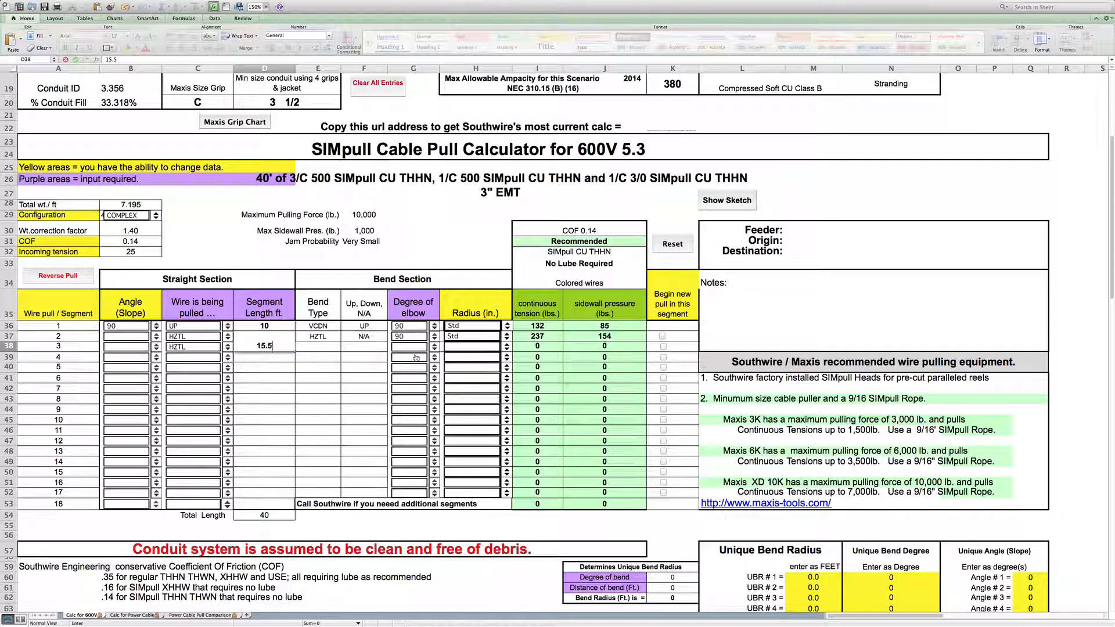
pyautogui.press('Return')
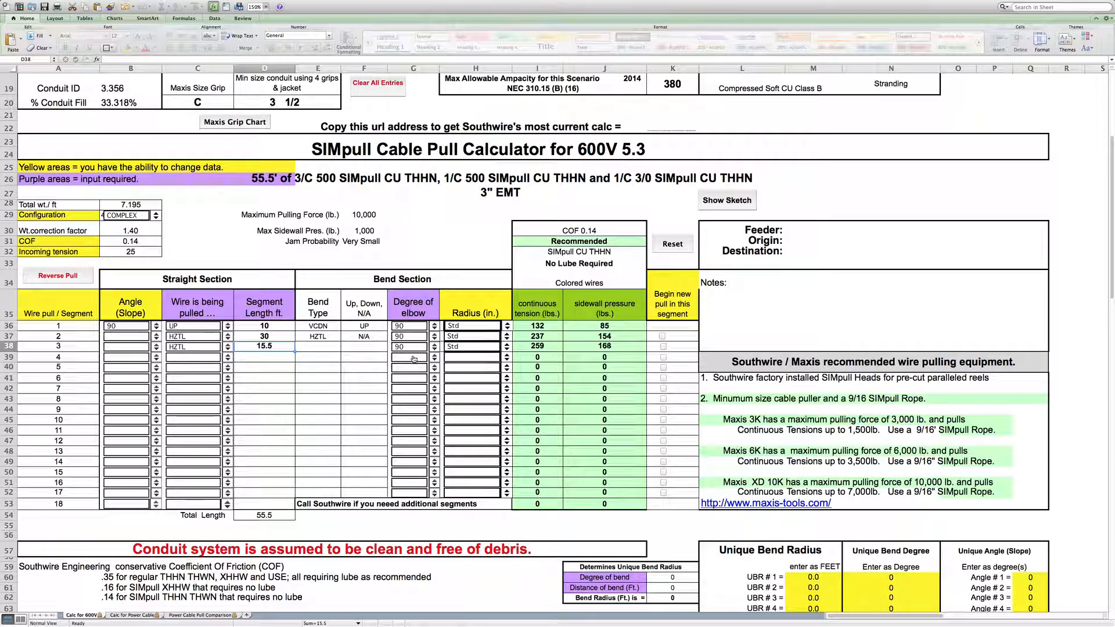
# - Define segment 4 as an upward 10 ft run ending in a 90-degree elbow
pyautogui.click(228, 360)
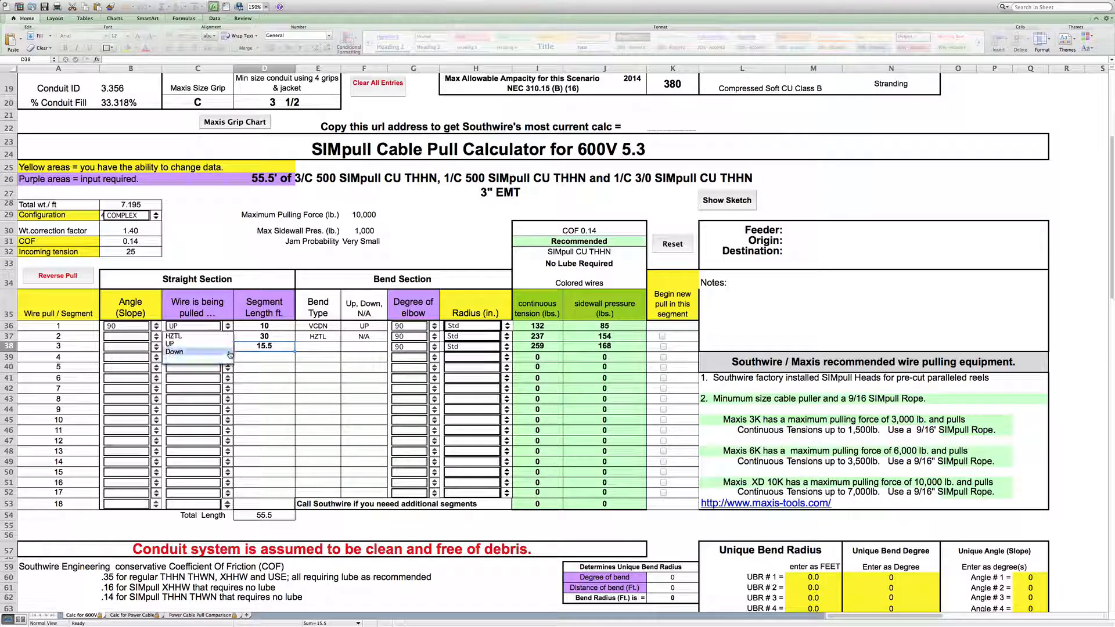
pyautogui.click(230, 348)
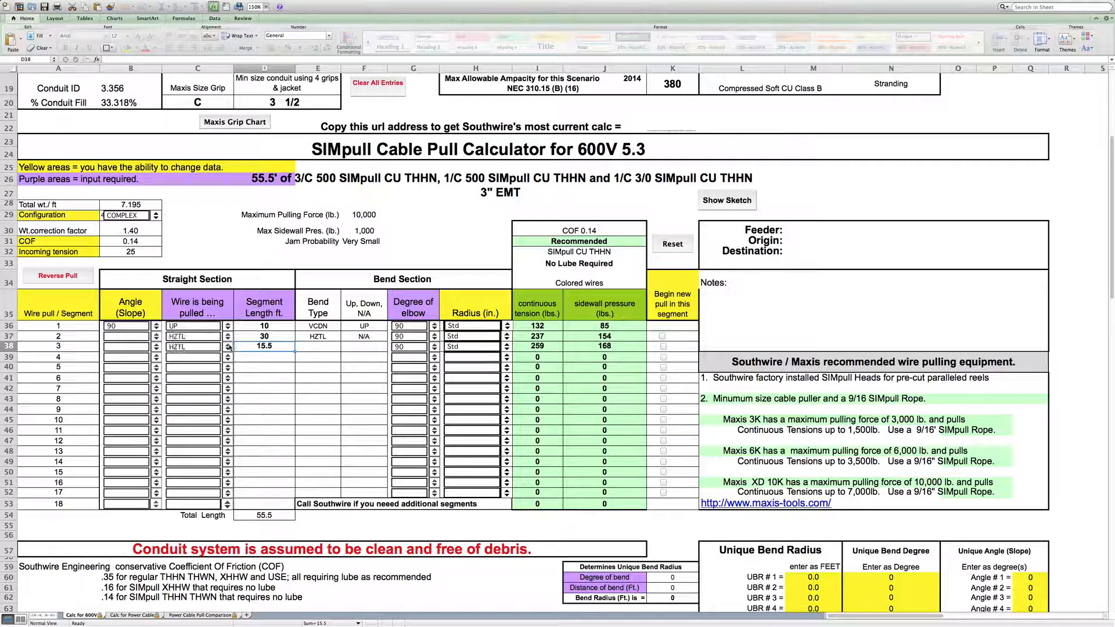
pyautogui.click(267, 359)
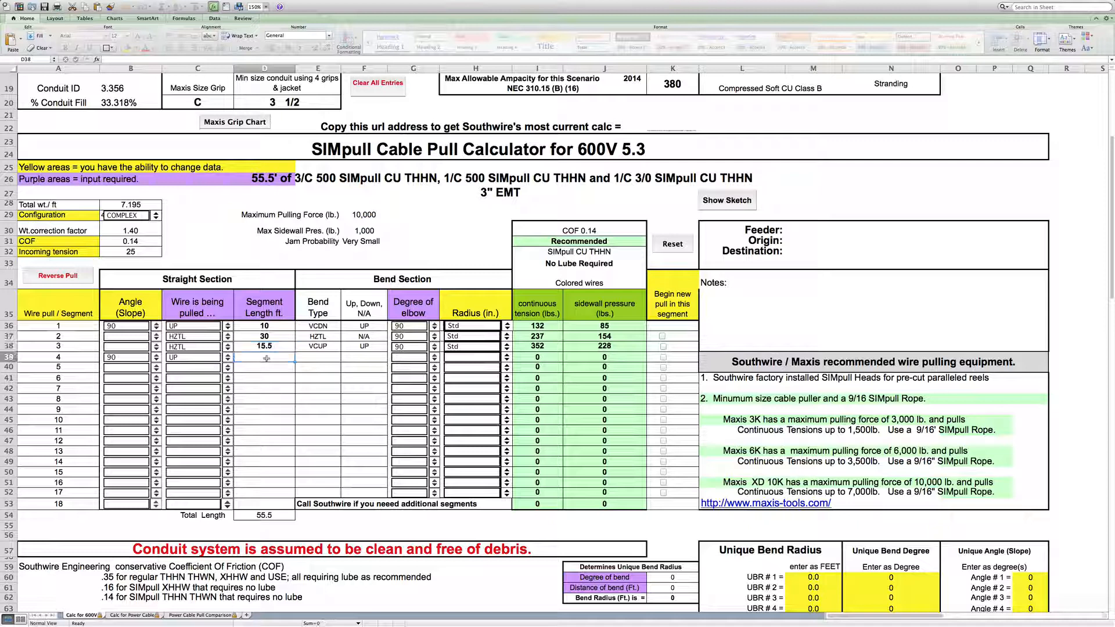
pyautogui.write('10')
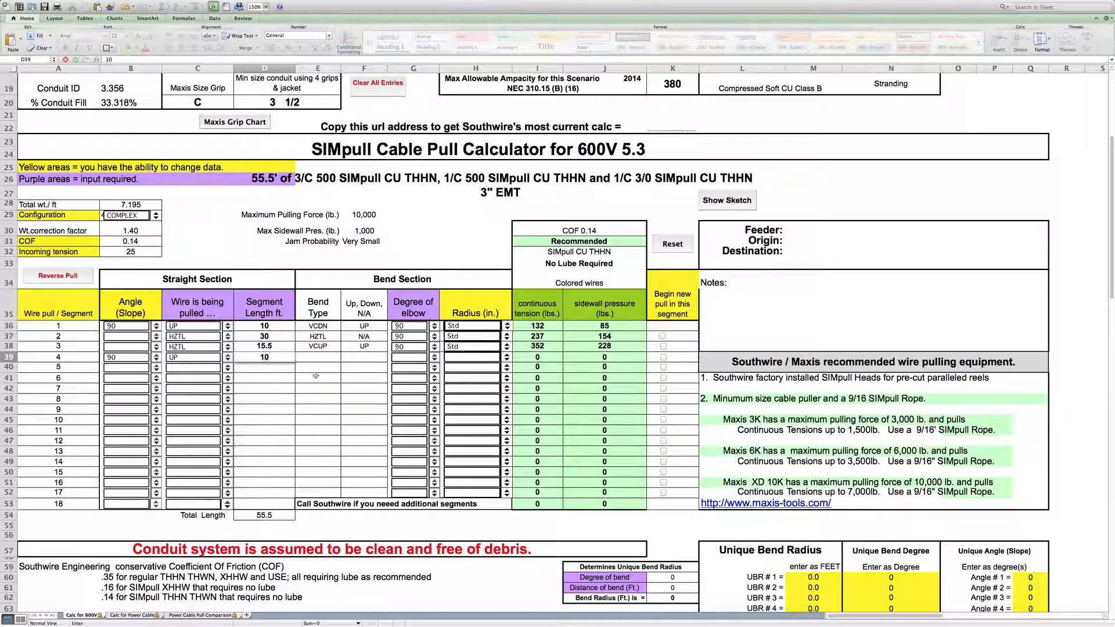
pyautogui.click(435, 360)
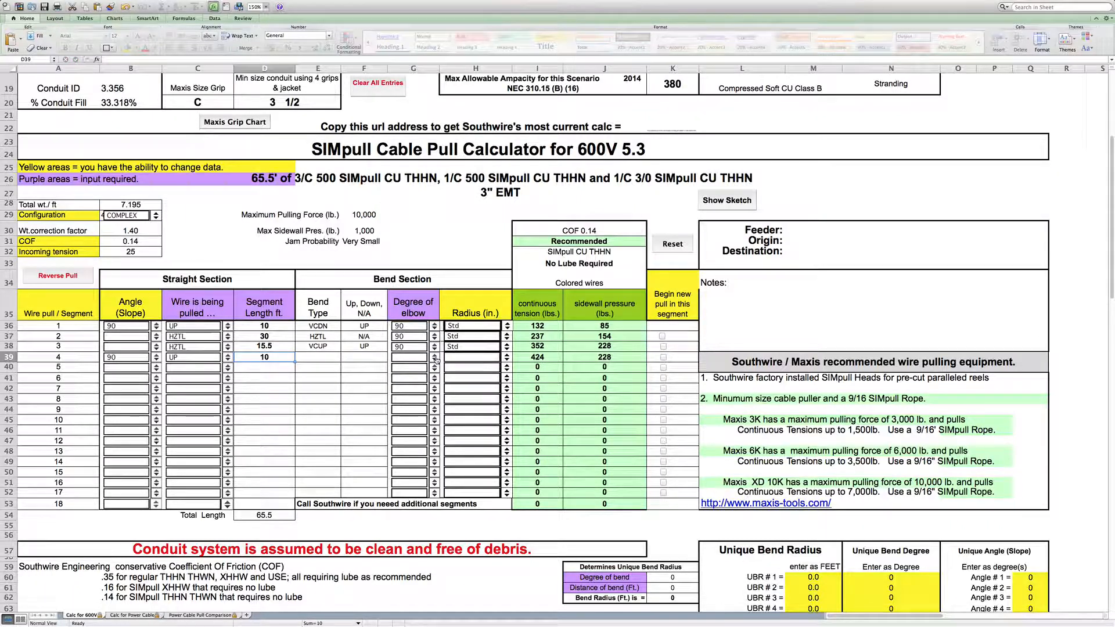
pyautogui.click(436, 358)
pyautogui.click(432, 366)
# - Define segment 5 as a horizontal 30 ft run ending in a 30-degree elbow
pyautogui.click(228, 372)
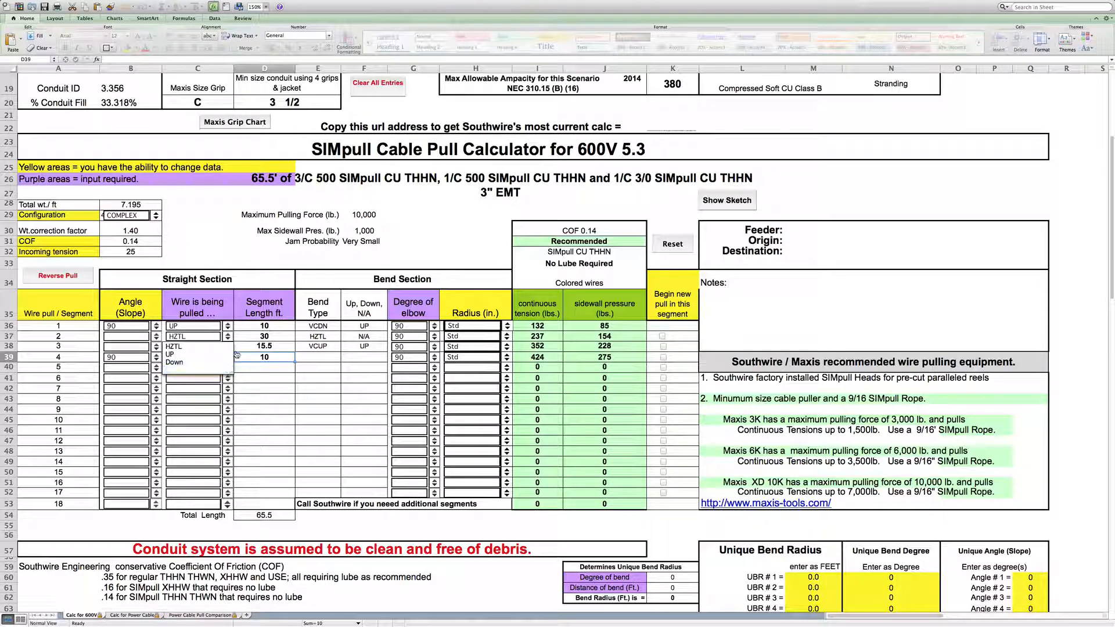
pyautogui.click(229, 349)
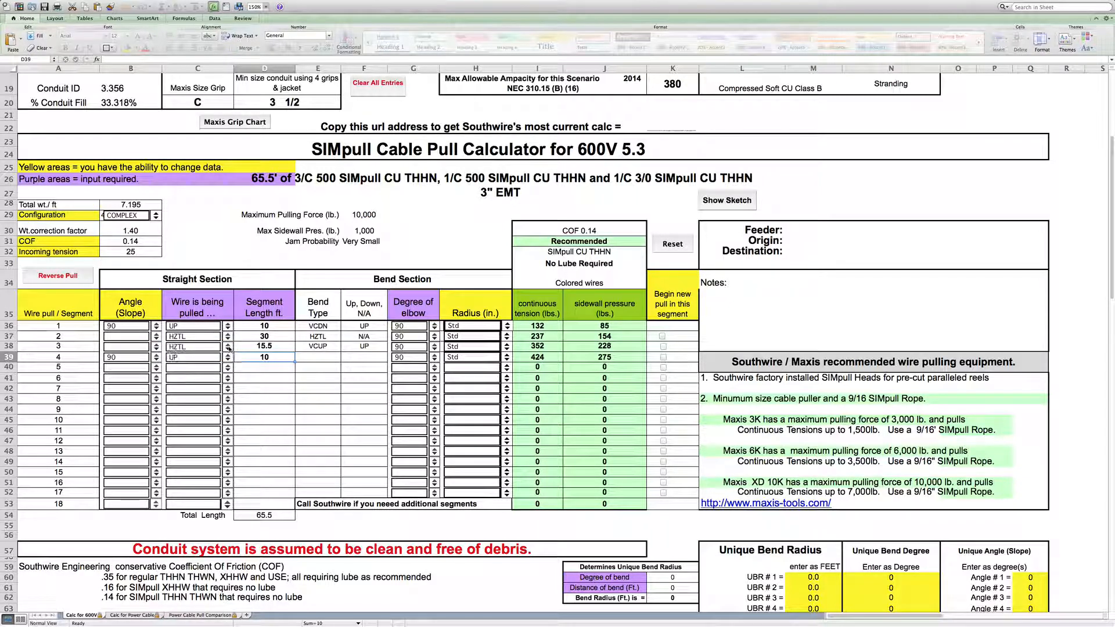
pyautogui.click(272, 370)
pyautogui.write('30')
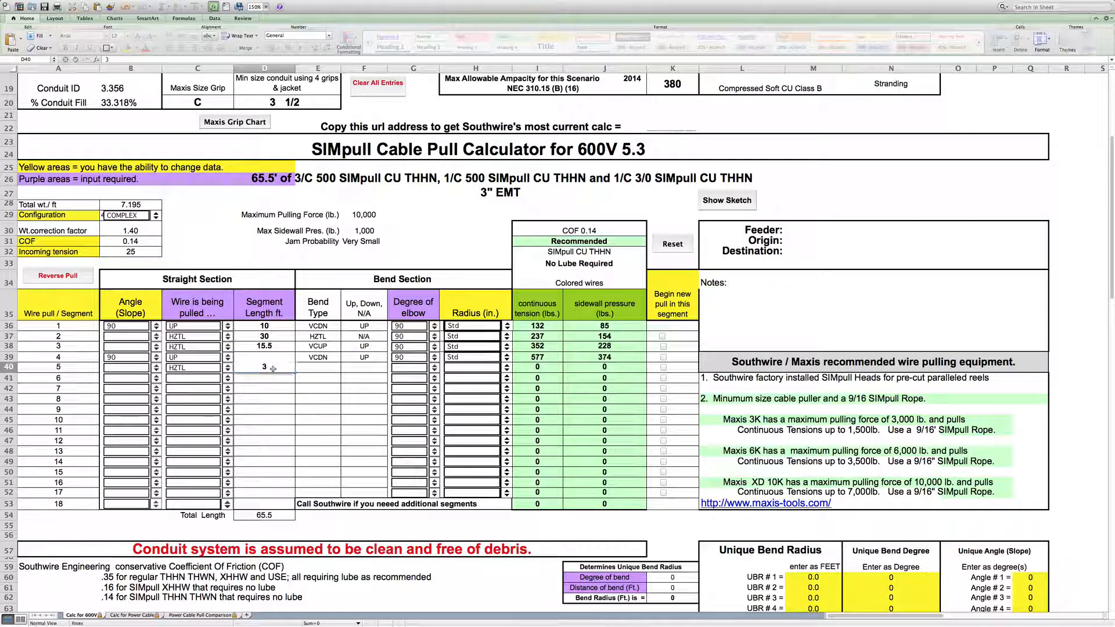
pyautogui.click(364, 372)
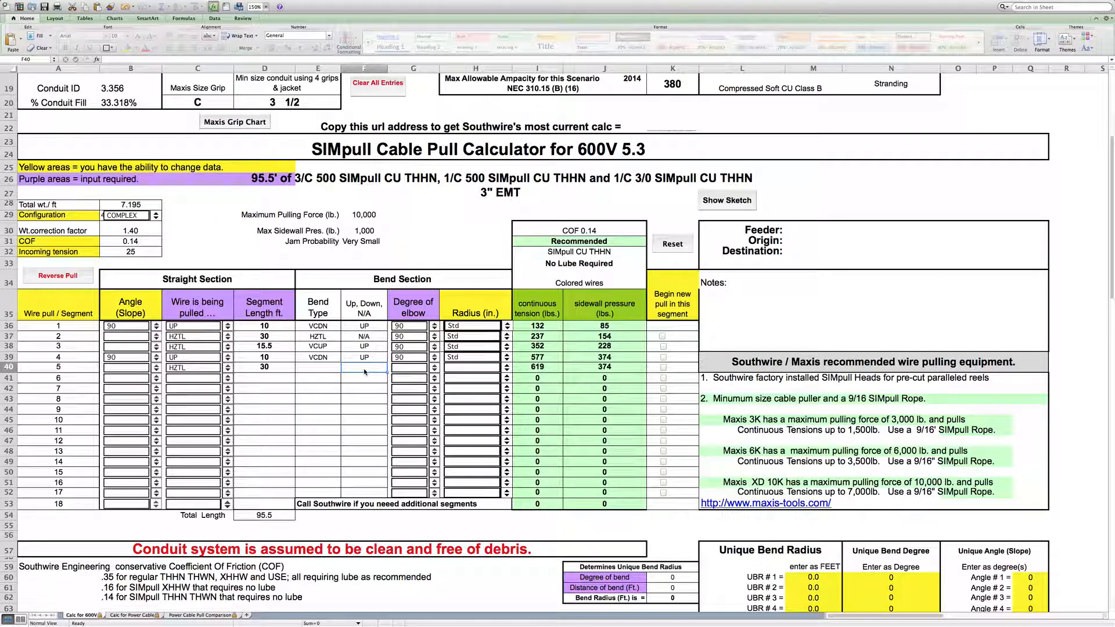
pyautogui.click(405, 370)
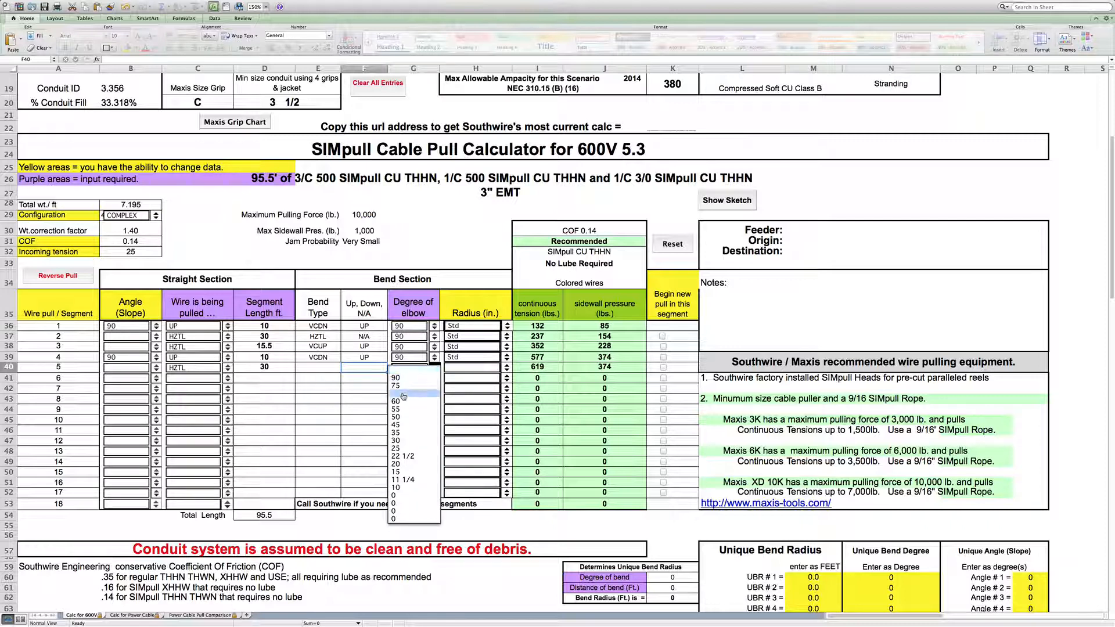
pyautogui.click(405, 440)
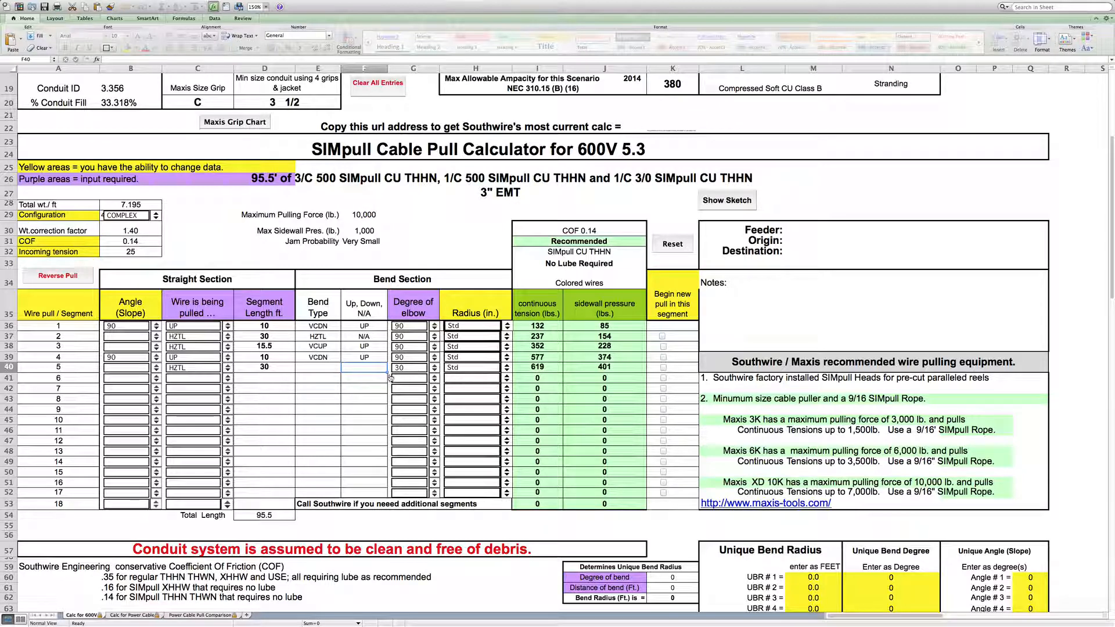
# - Define segment 6 as a horizontal 80 ft run ending in a 90-degree elbow
pyautogui.click(228, 383)
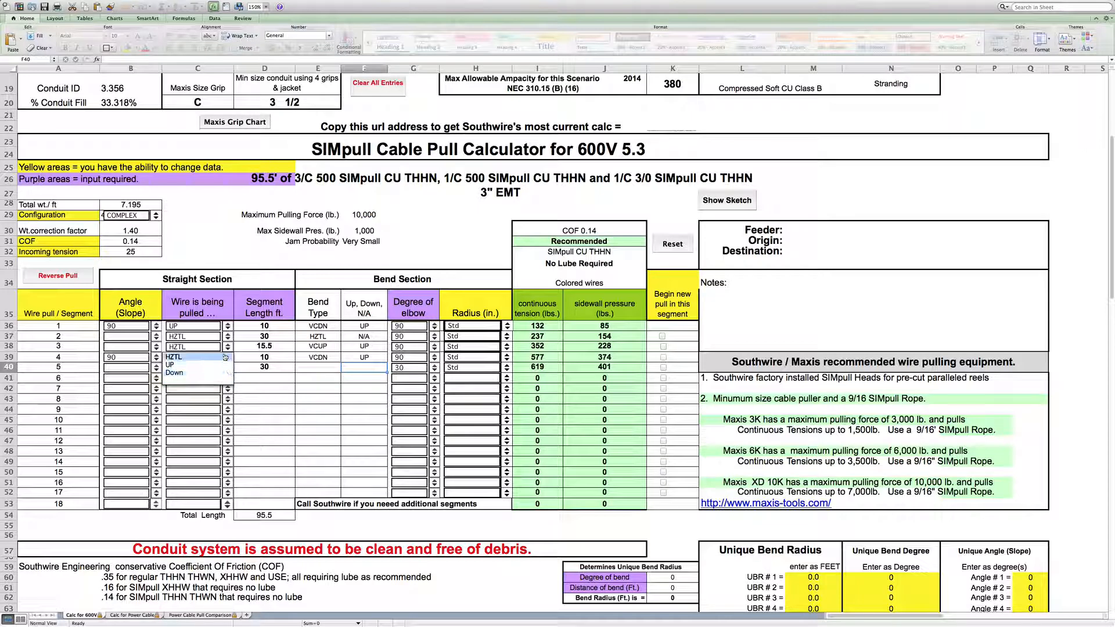
pyautogui.click(175, 356)
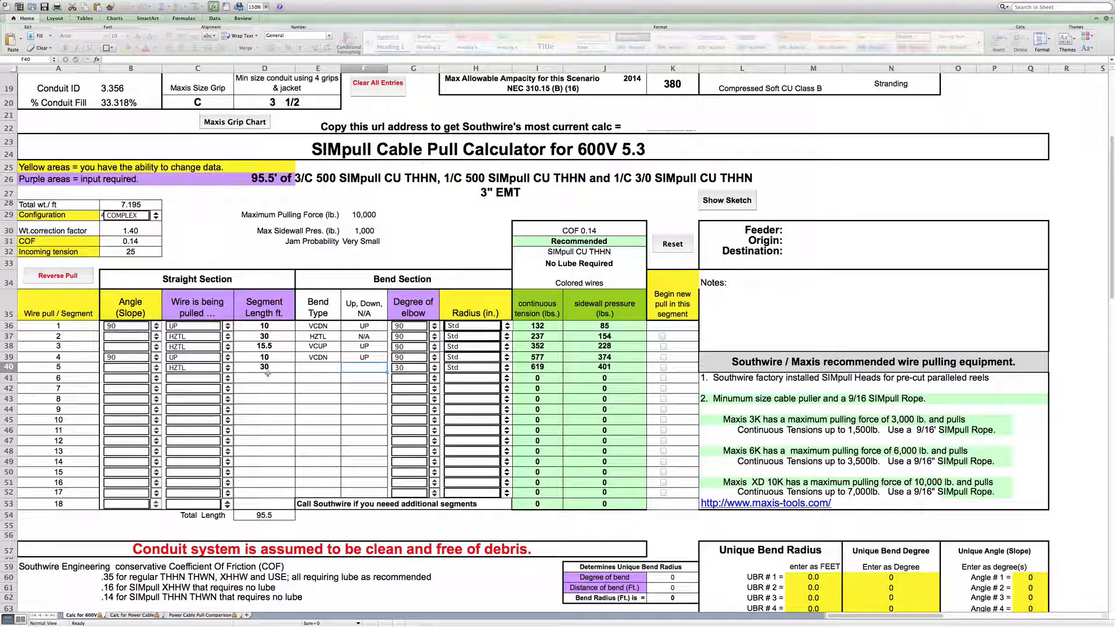
pyautogui.click(262, 377)
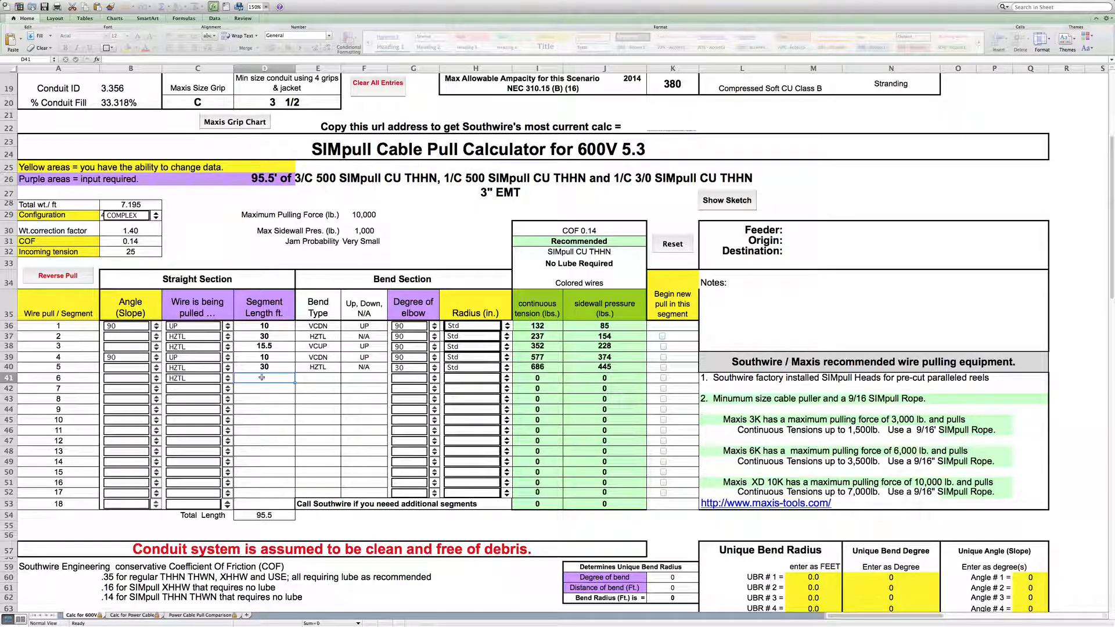
pyautogui.write('80')
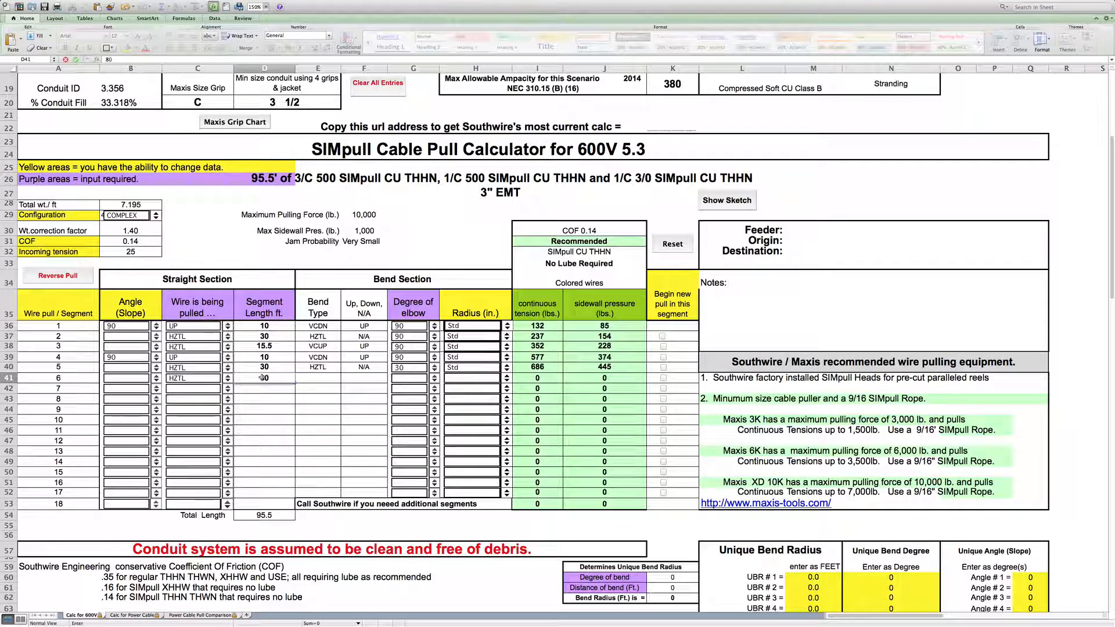
pyautogui.click(402, 381)
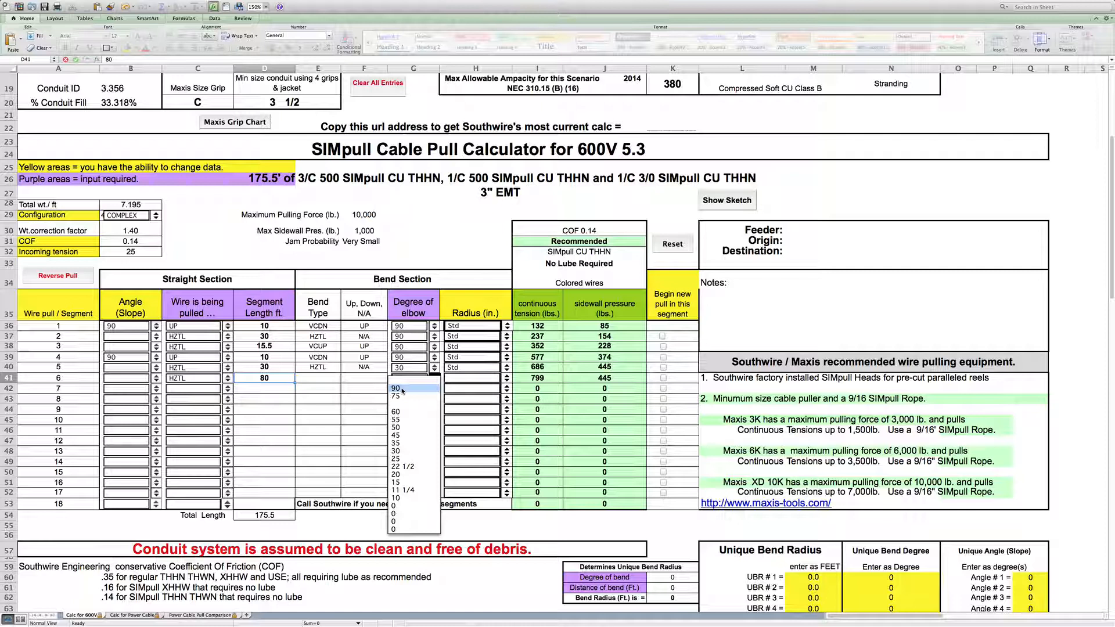
pyautogui.click(402, 389)
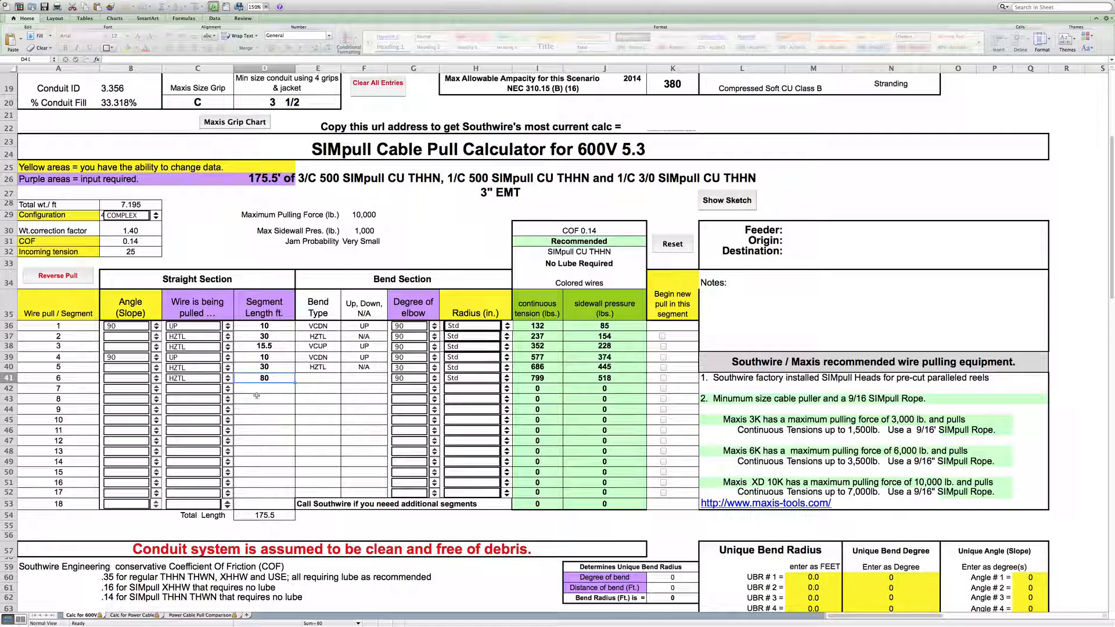
# - Define segment 7 as a horizontal 90 ft run ending in a 90-degree elbow
pyautogui.click(228, 394)
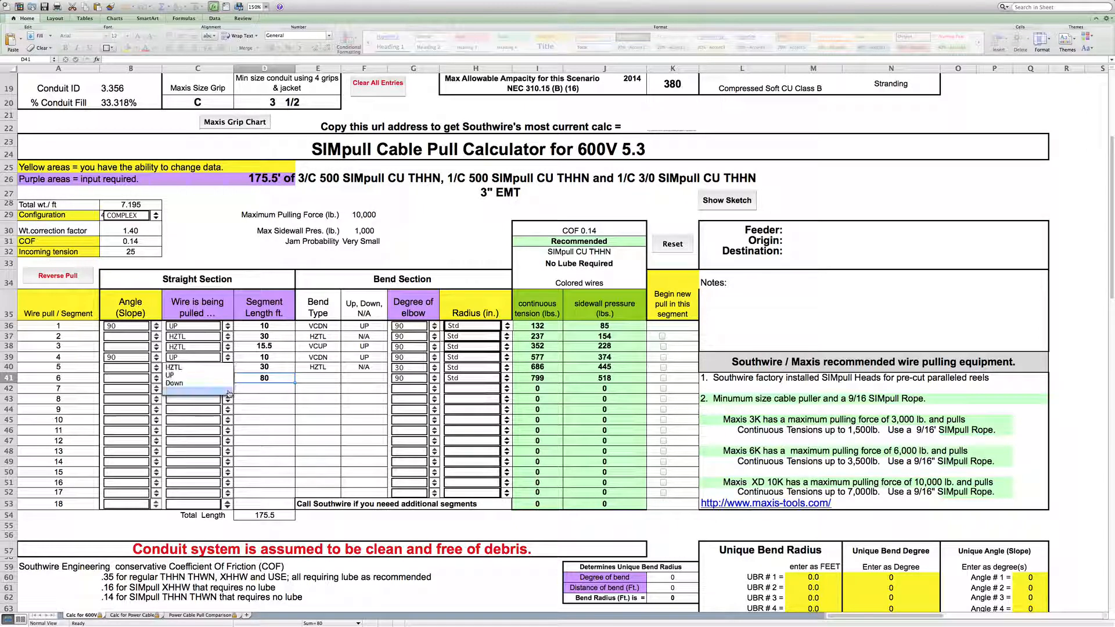
pyautogui.click(233, 369)
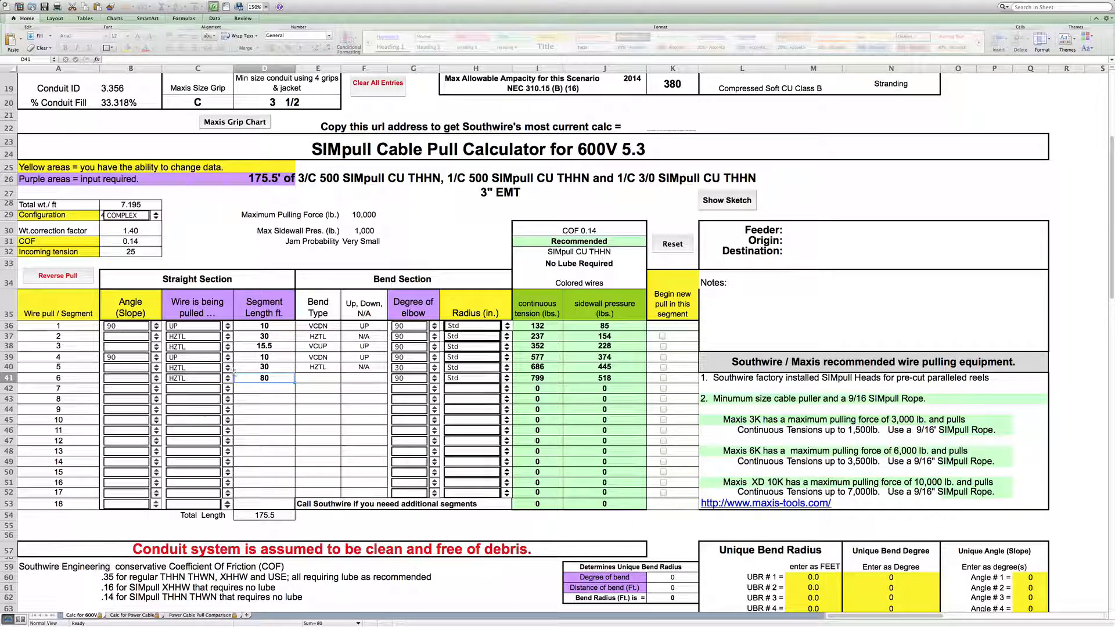
pyautogui.click(265, 388)
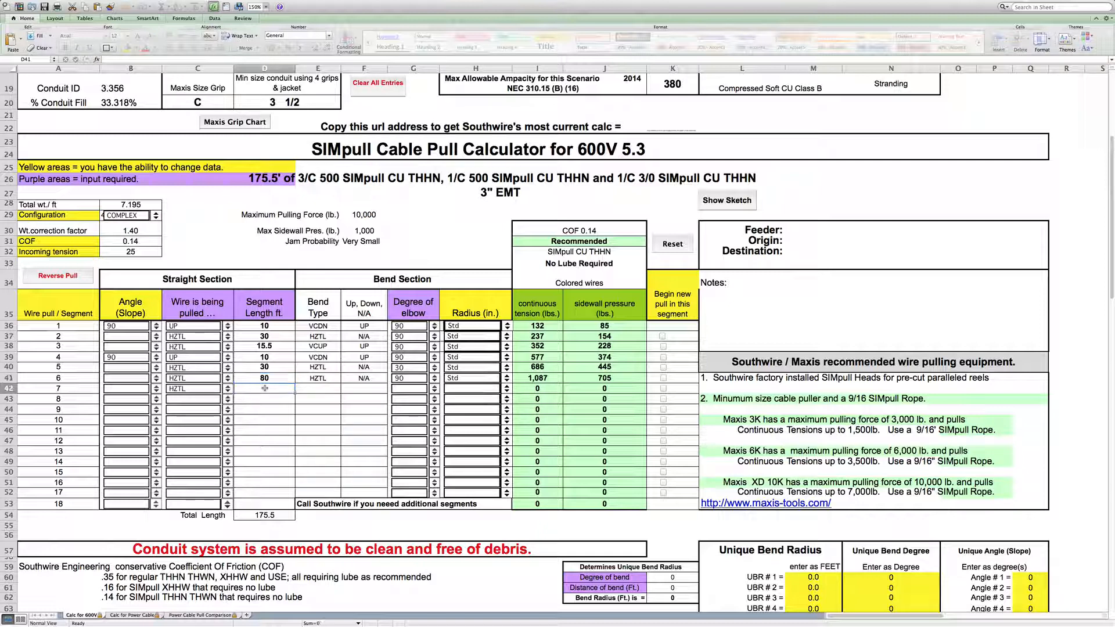
pyautogui.write('90')
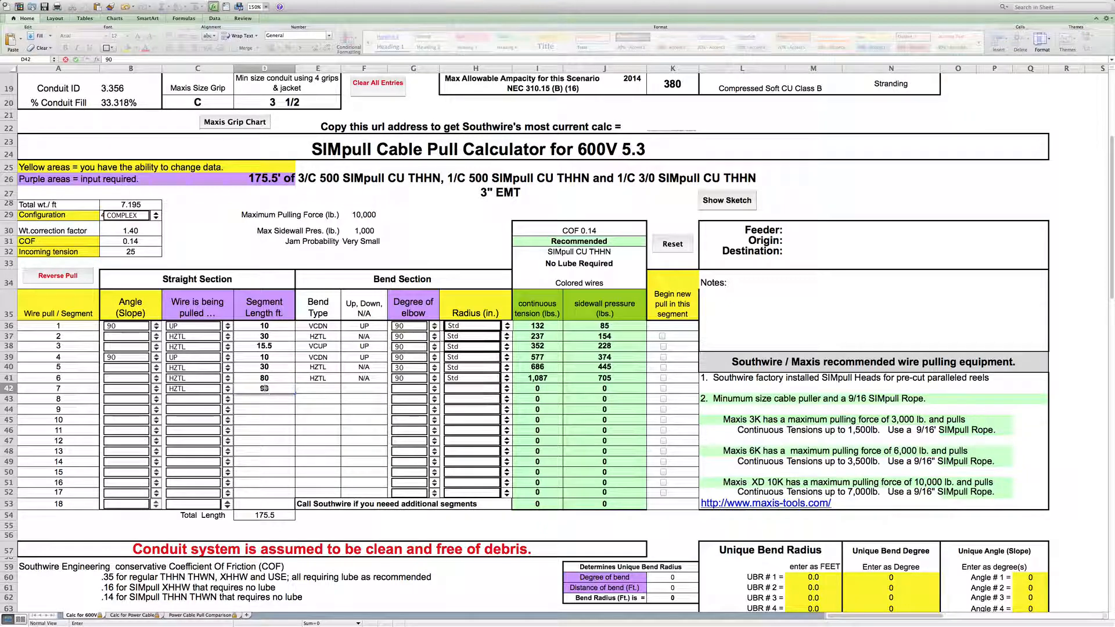
pyautogui.click(403, 389)
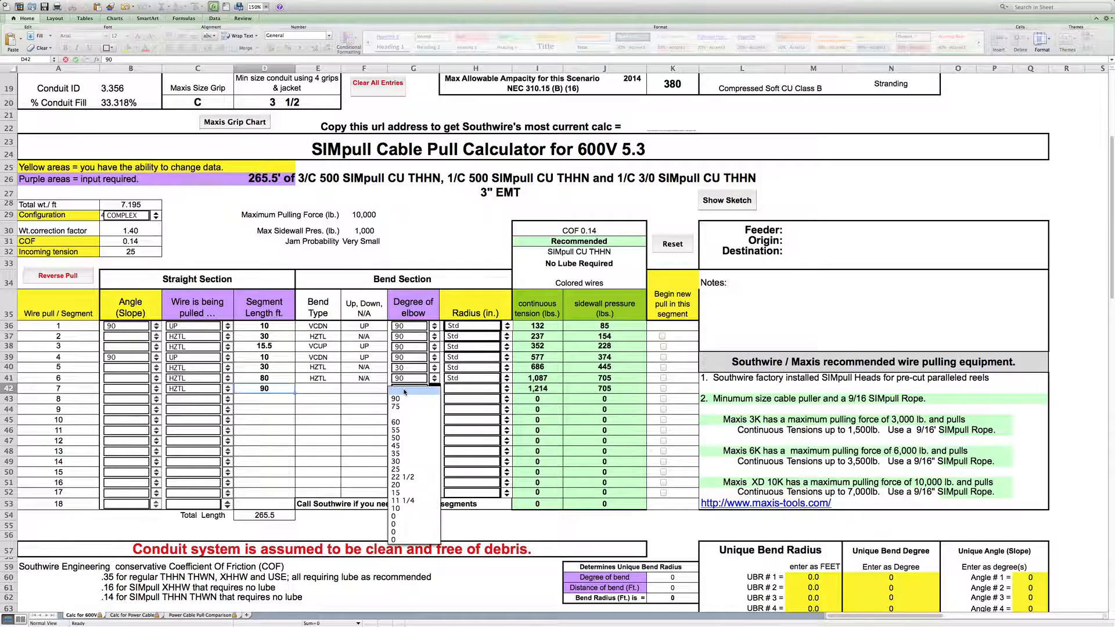
pyautogui.click(404, 391)
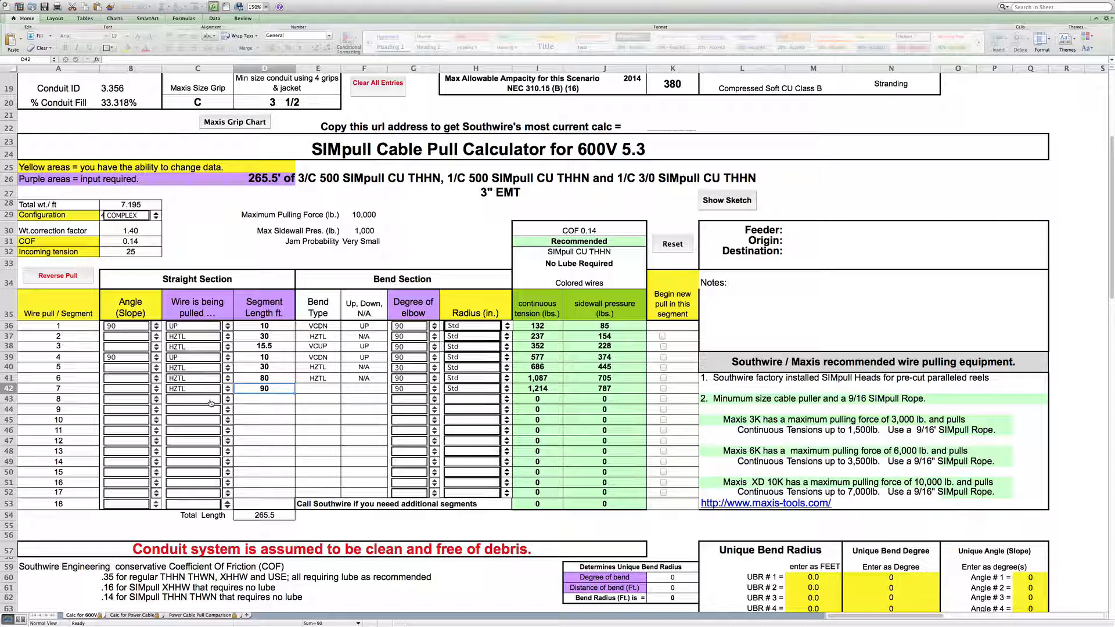
# - Define segment 8 as a horizontal 12 ft run ending in a 90-degree elbow
pyautogui.click(228, 400)
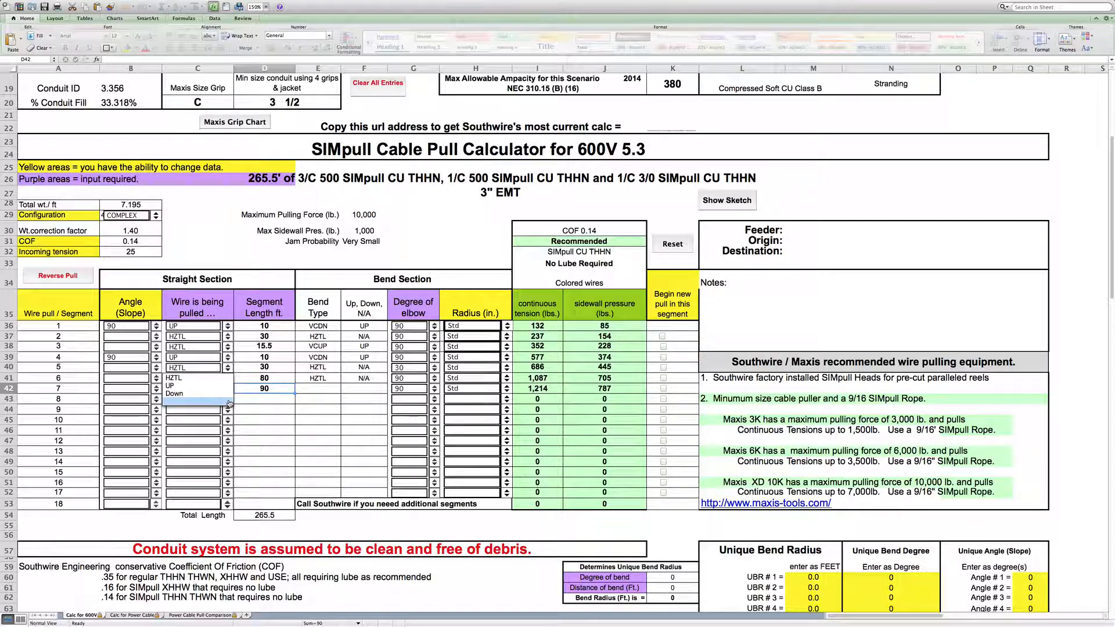
pyautogui.click(226, 380)
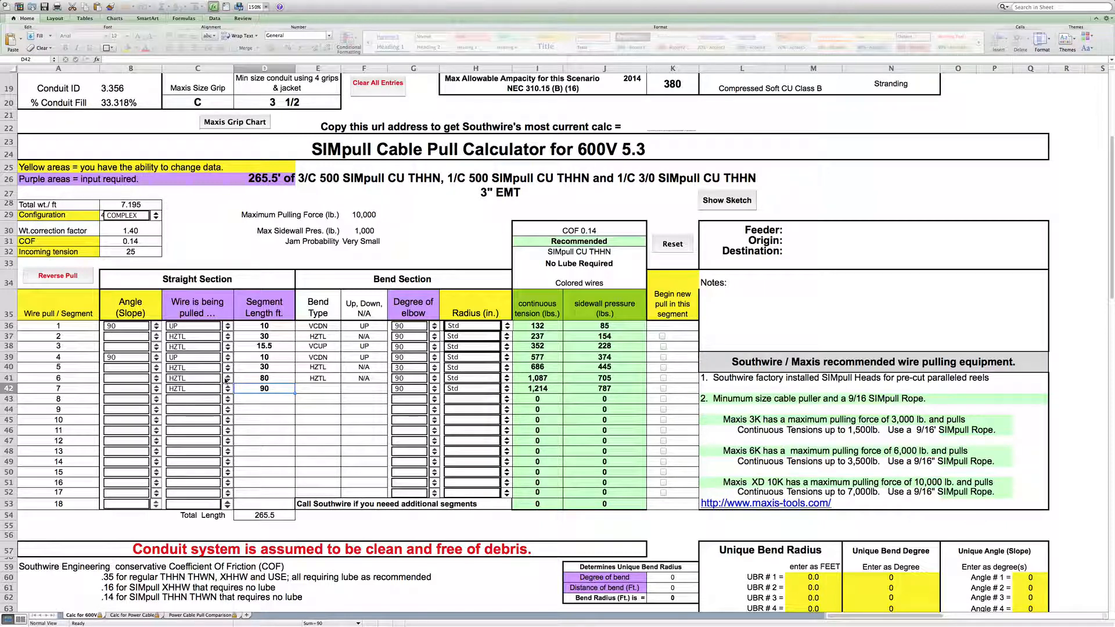
pyautogui.click(269, 401)
pyautogui.write('12')
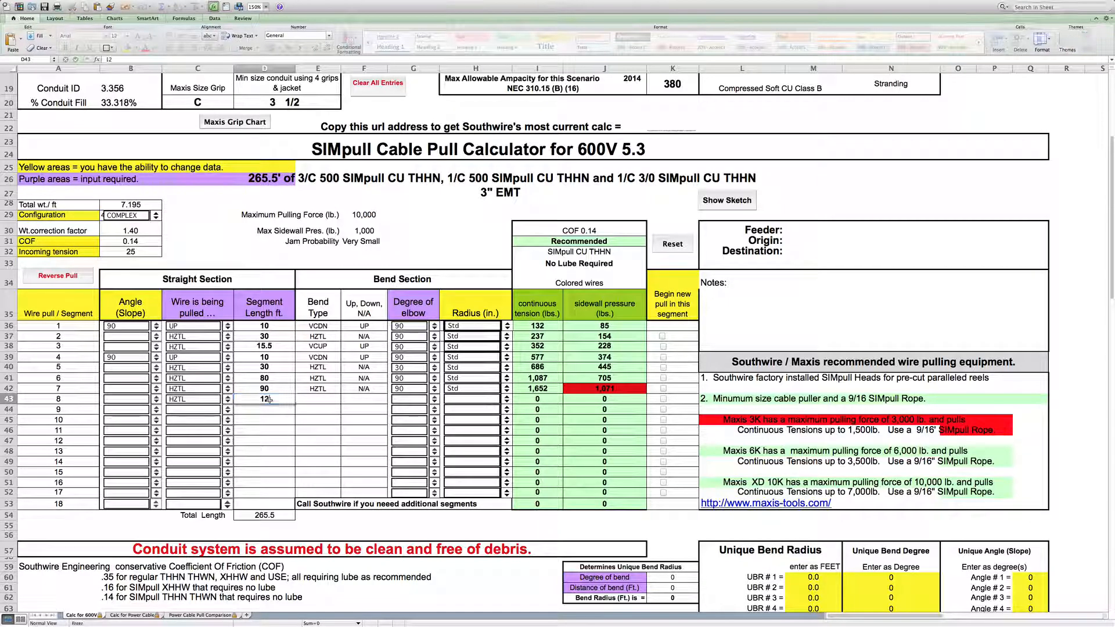
pyautogui.click(408, 401)
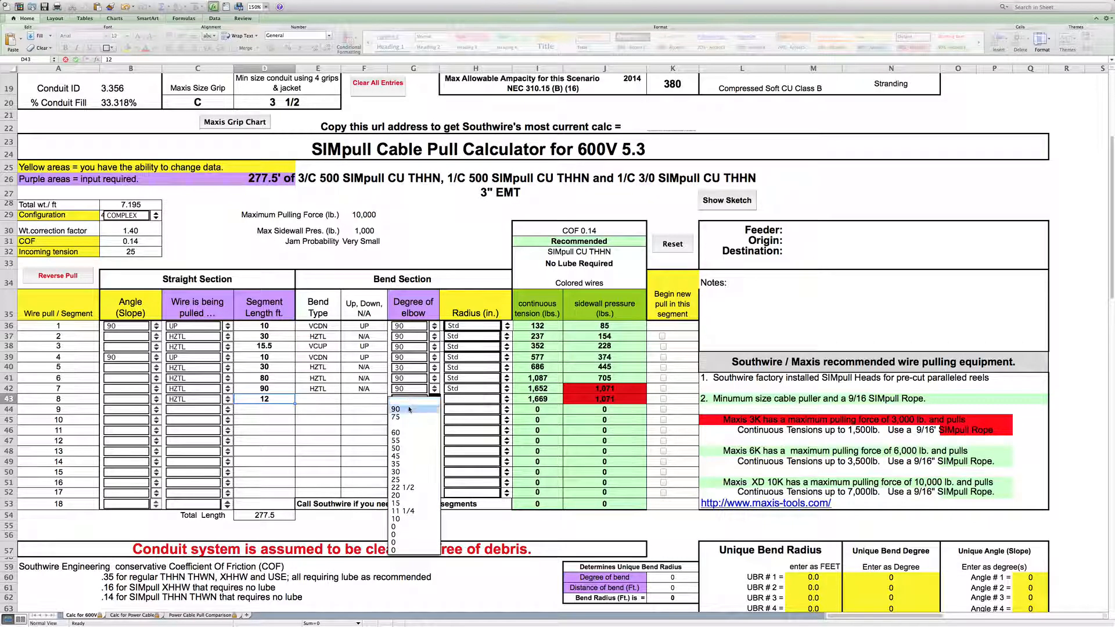
pyautogui.click(408, 402)
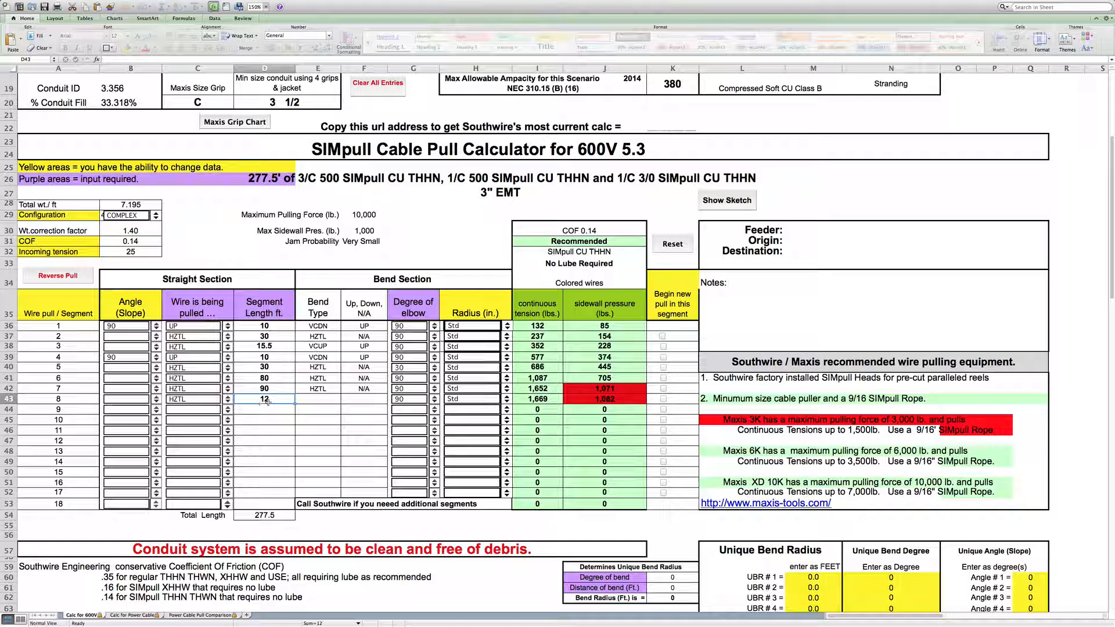
# - Define segment 9 as a horizontal 15 ft run ending in a 90-degree elbow
pyautogui.click(230, 413)
pyautogui.click(229, 389)
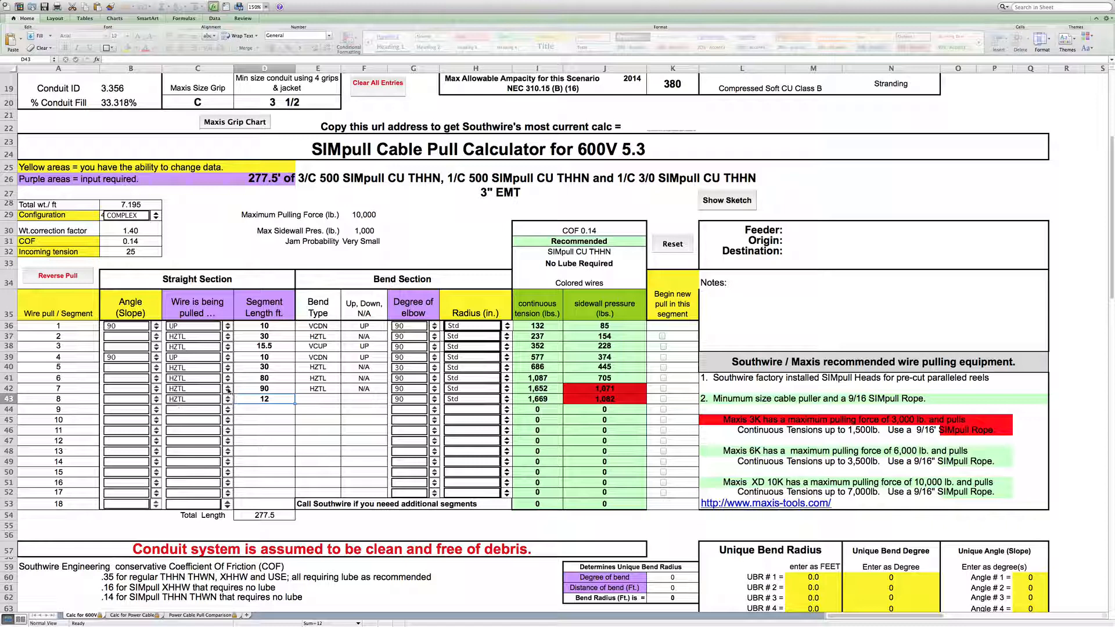
pyautogui.click(264, 411)
pyautogui.write('15')
pyautogui.press('Return')
pyautogui.click(405, 413)
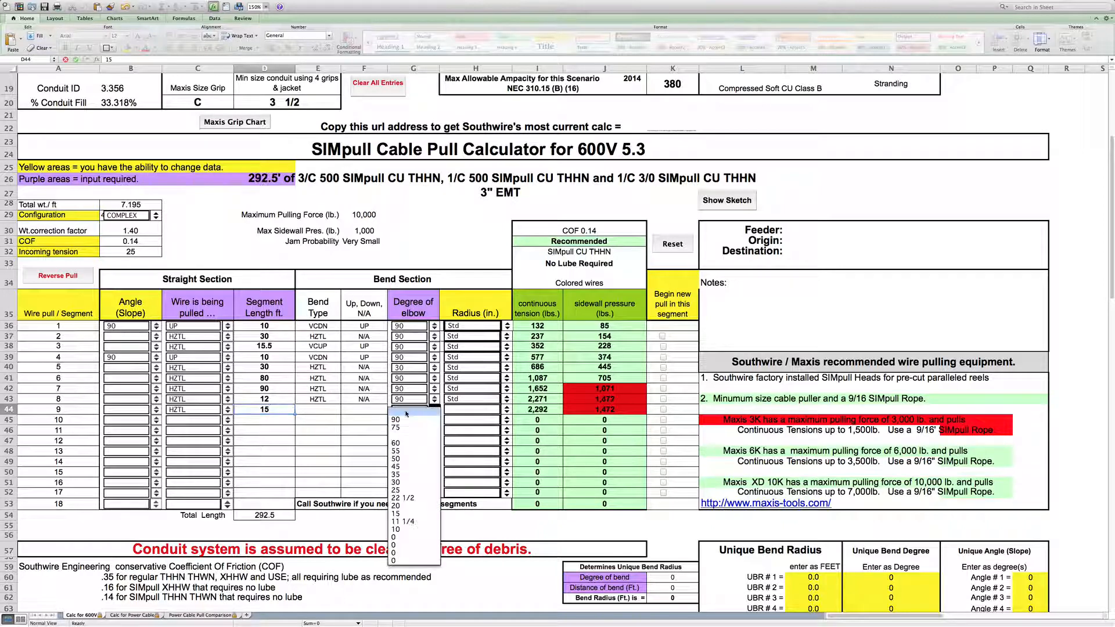
pyautogui.click(406, 413)
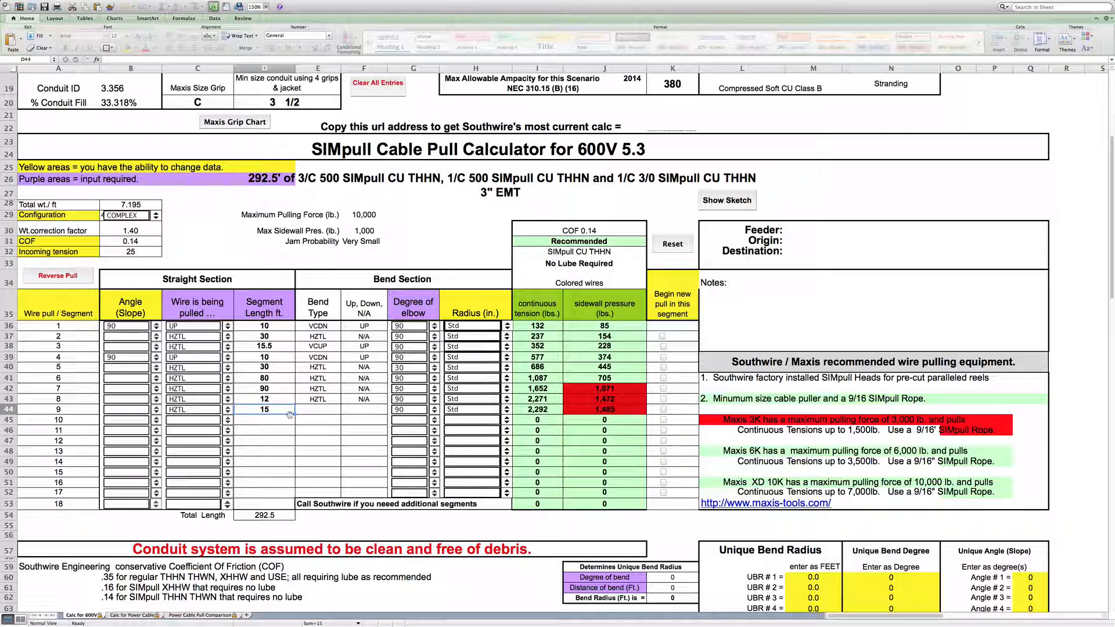
# - Define segment 10 as a downward run with a segment length of 10 ft
pyautogui.click(231, 424)
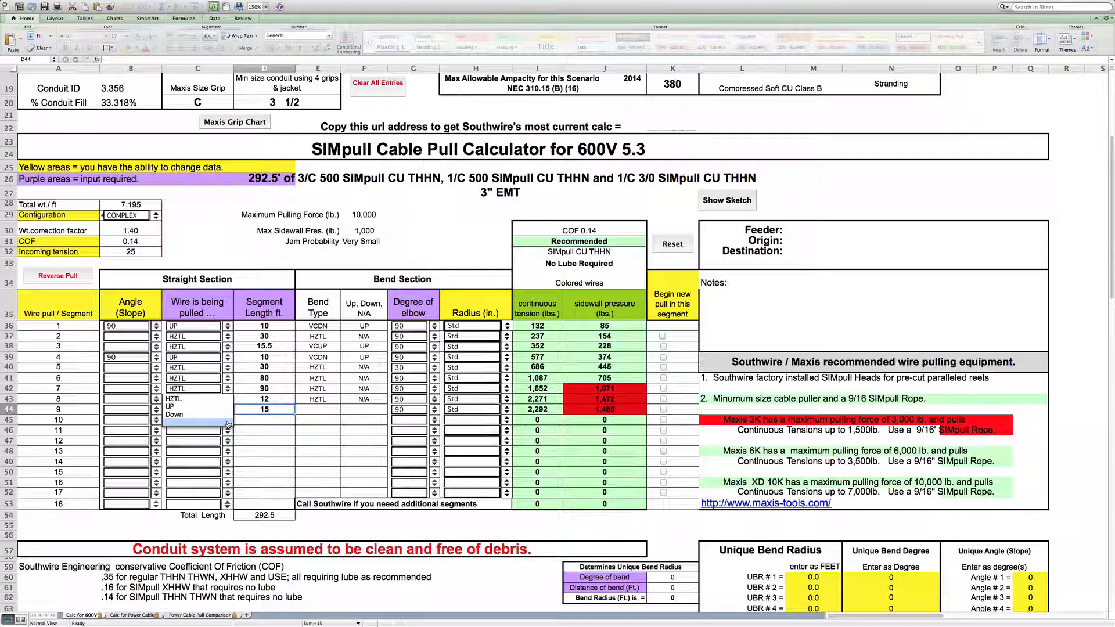
pyautogui.click(192, 399)
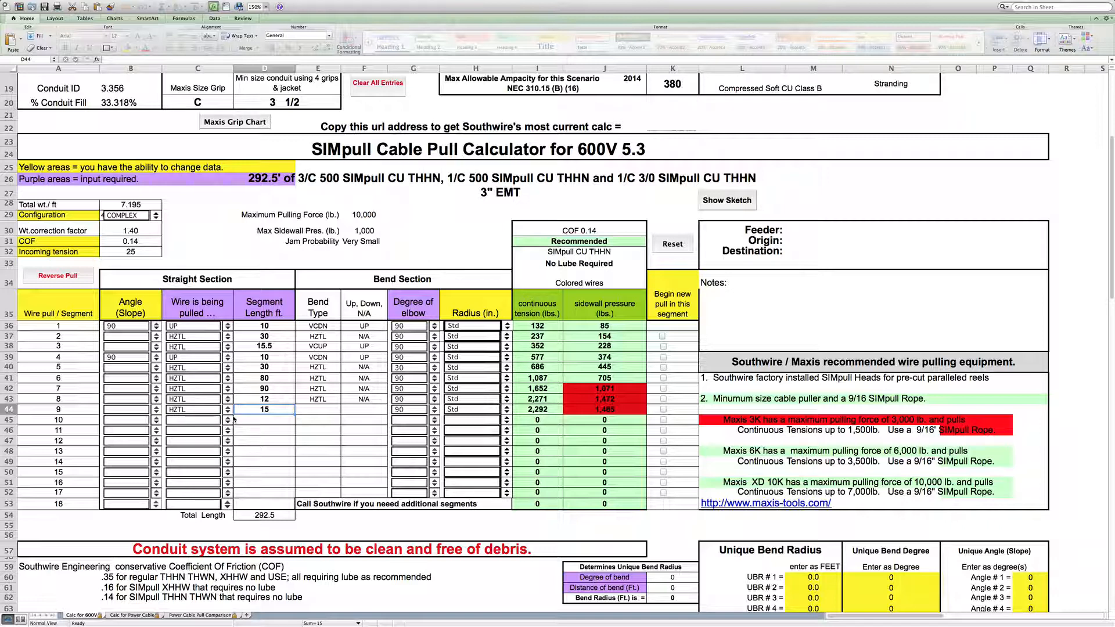
pyautogui.click(269, 420)
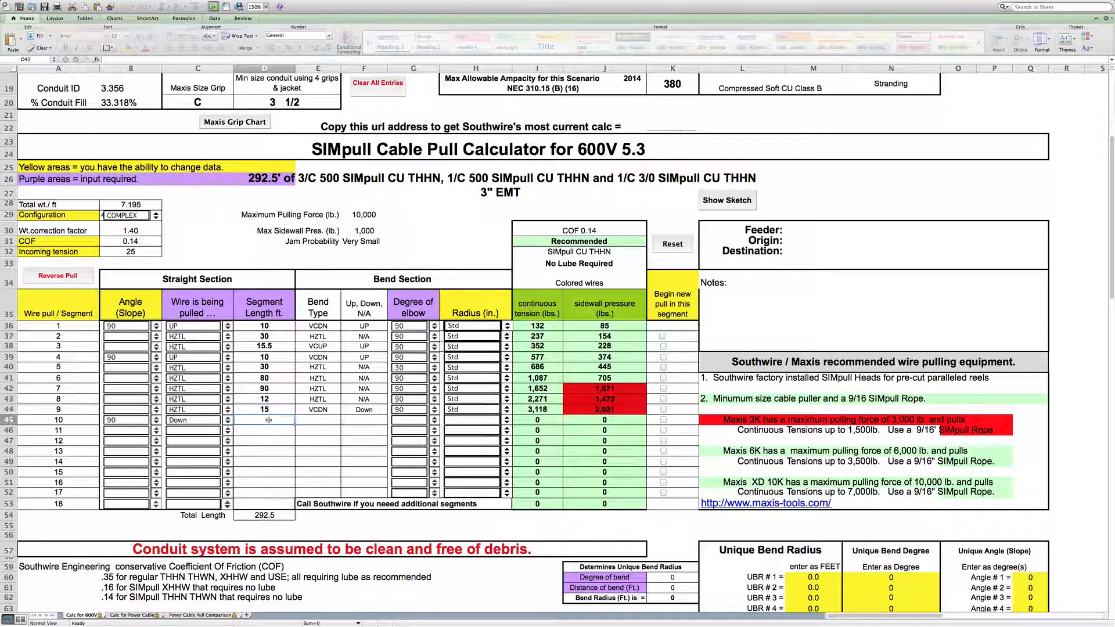
pyautogui.write('10')
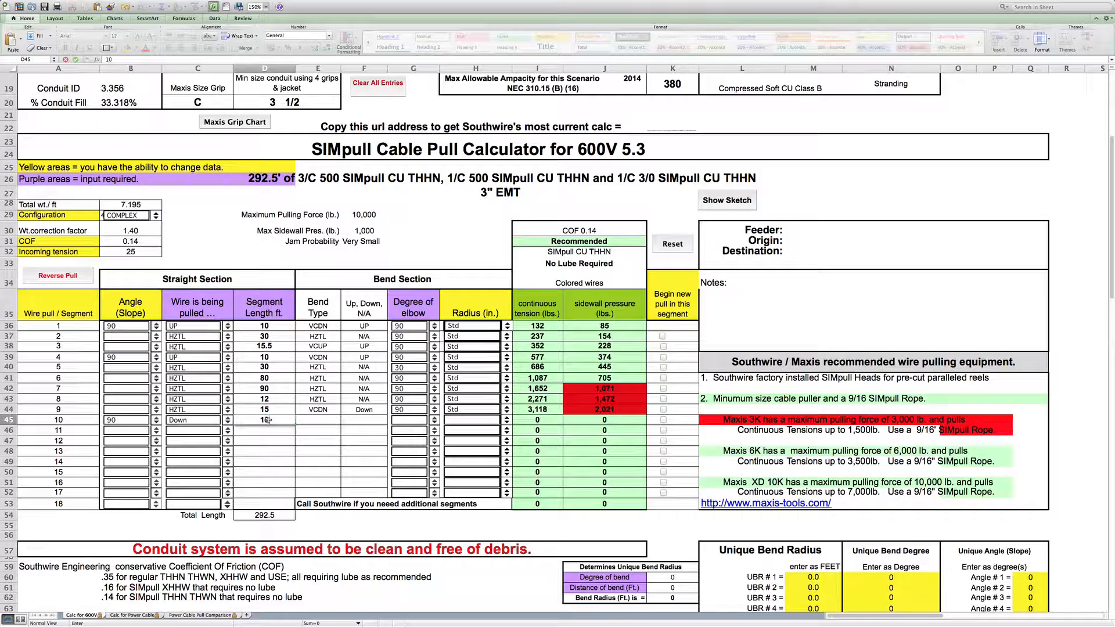
pyautogui.click(319, 453)
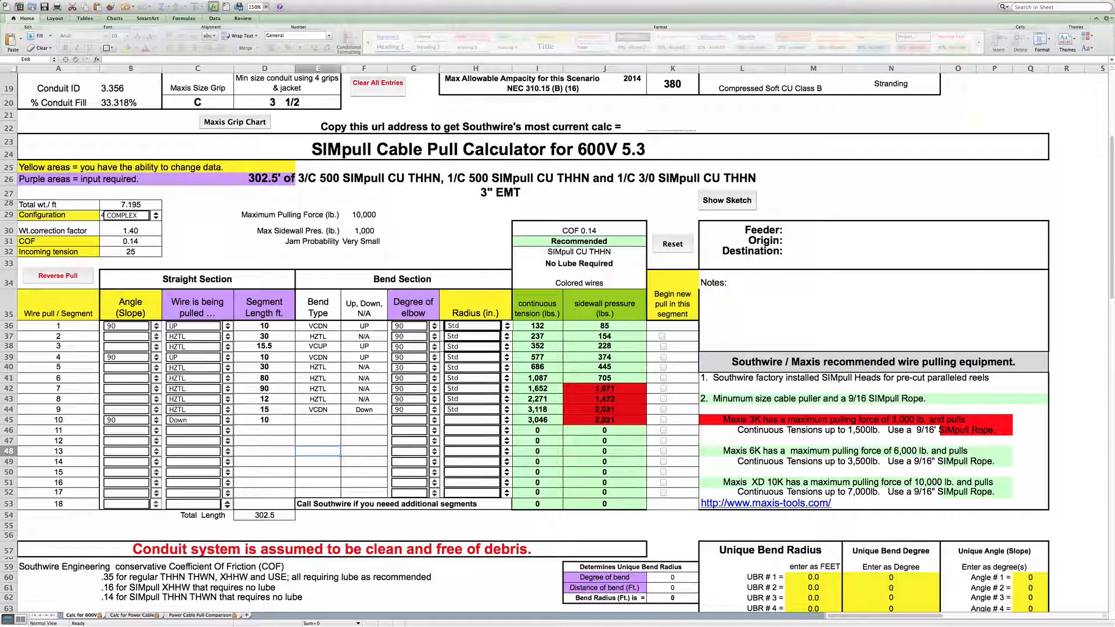
# - Set the three-phase circuit length for the voltage drop calculation to 302.5
pyautogui.scroll(10, 1112, 265)
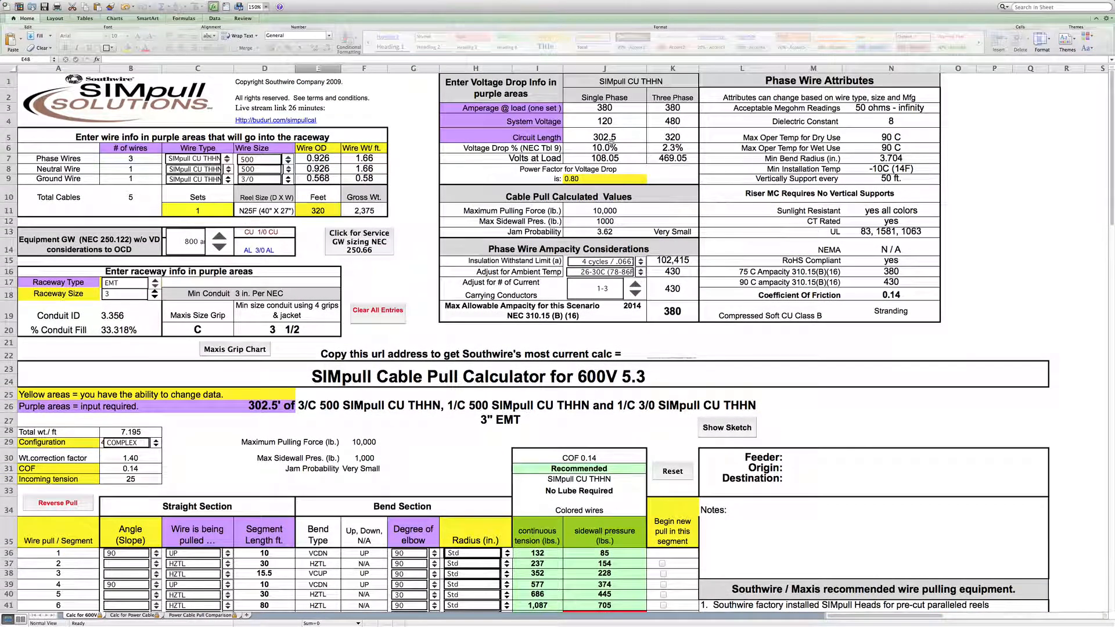
pyautogui.click(678, 137)
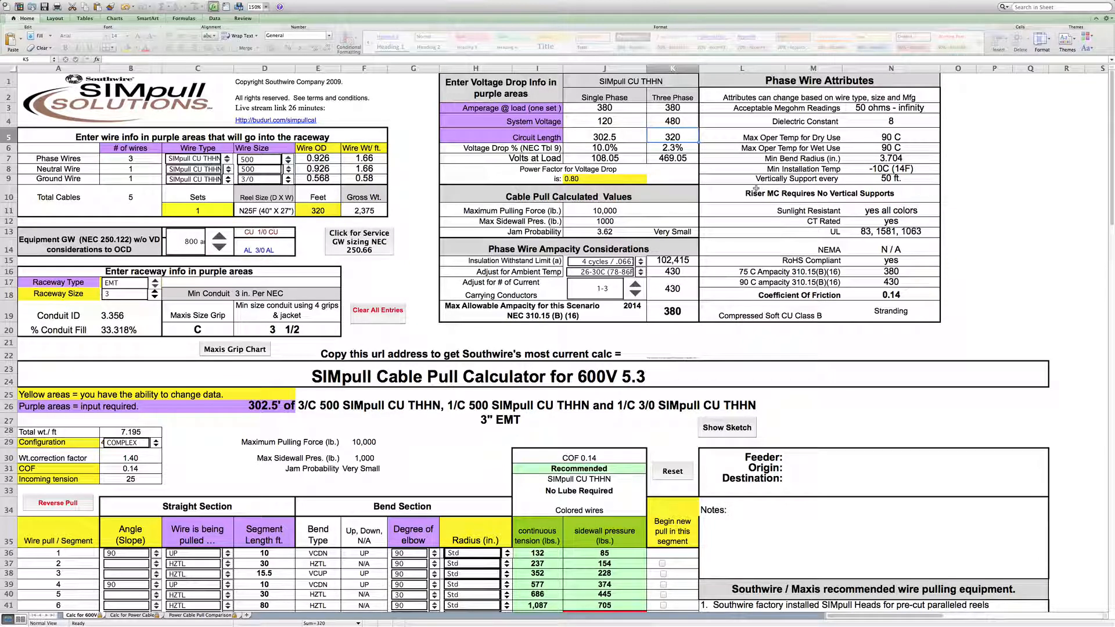
pyautogui.write('3')
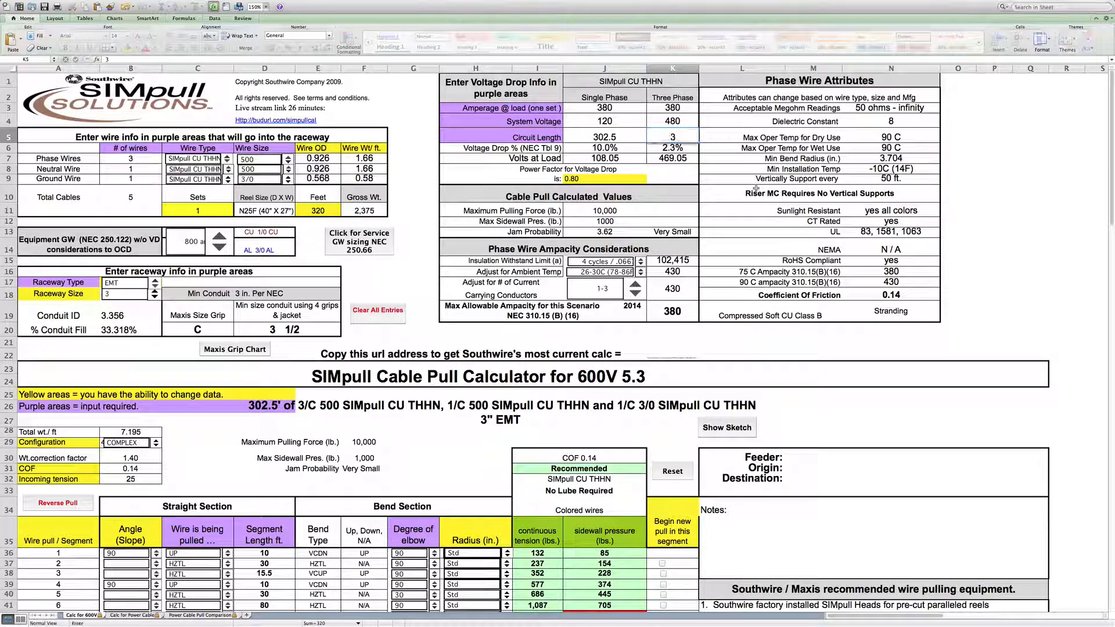
pyautogui.write('02.')
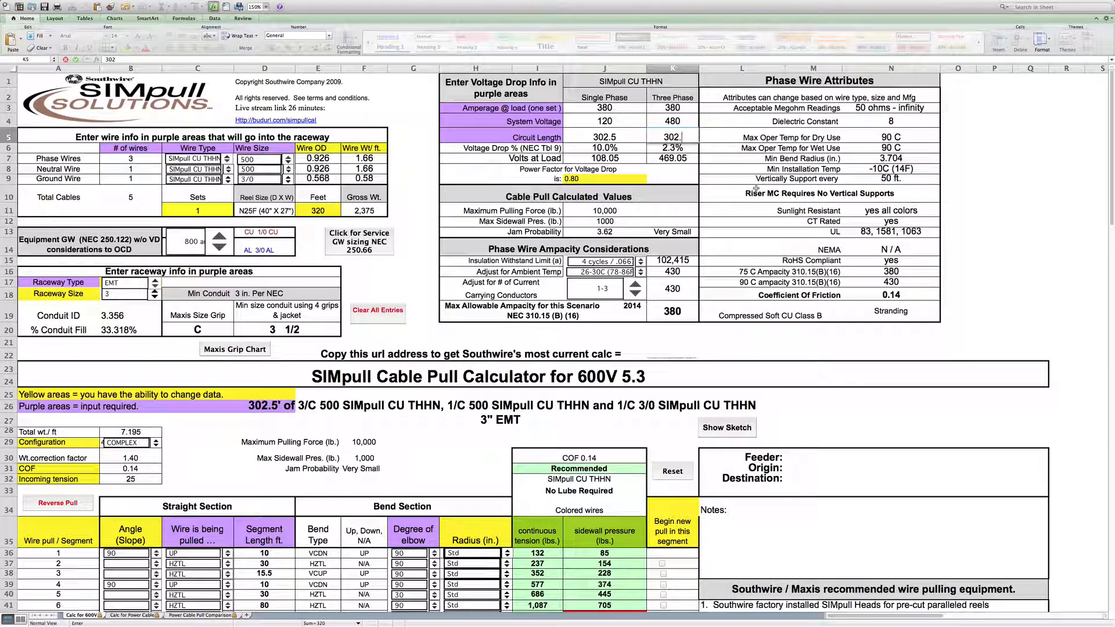
pyautogui.write('5')
pyautogui.click(675, 172)
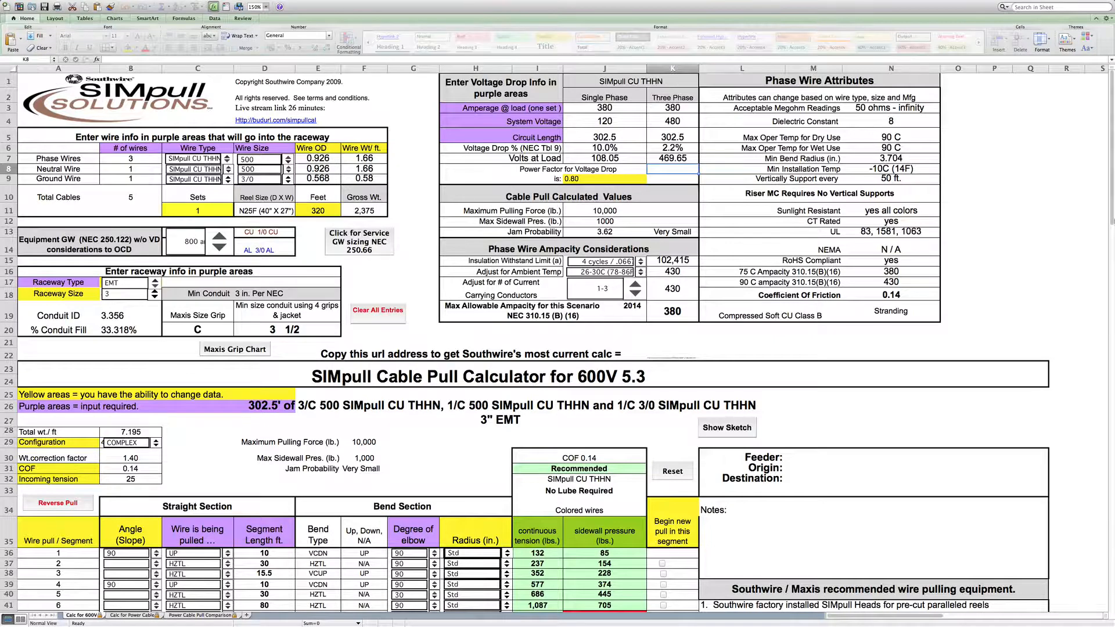
# - Try the begin-new-pull option on segments 3, 4 and 8, then clear those checkboxes again
pyautogui.click(1112, 224)
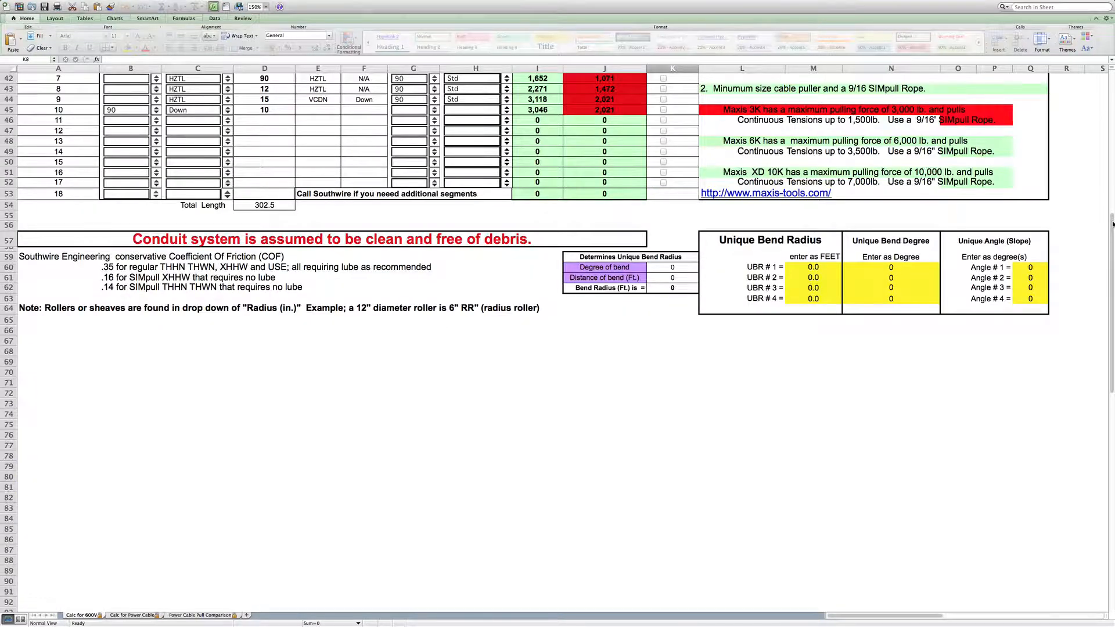
pyautogui.moveTo(1110, 219); pyautogui.dragTo(1112, 155)
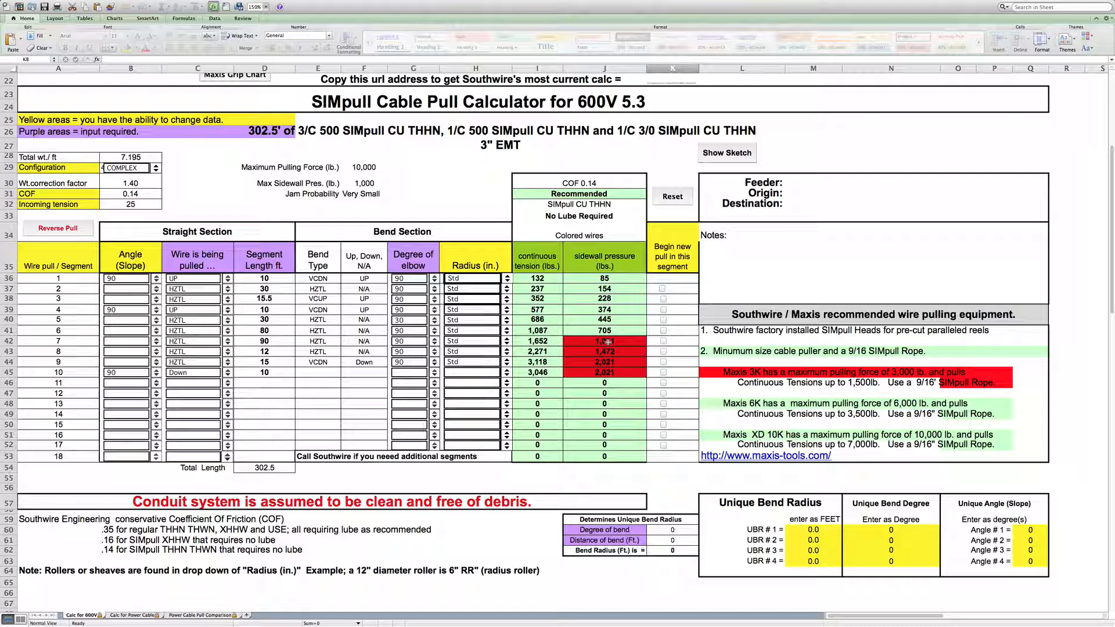
pyautogui.click(663, 310)
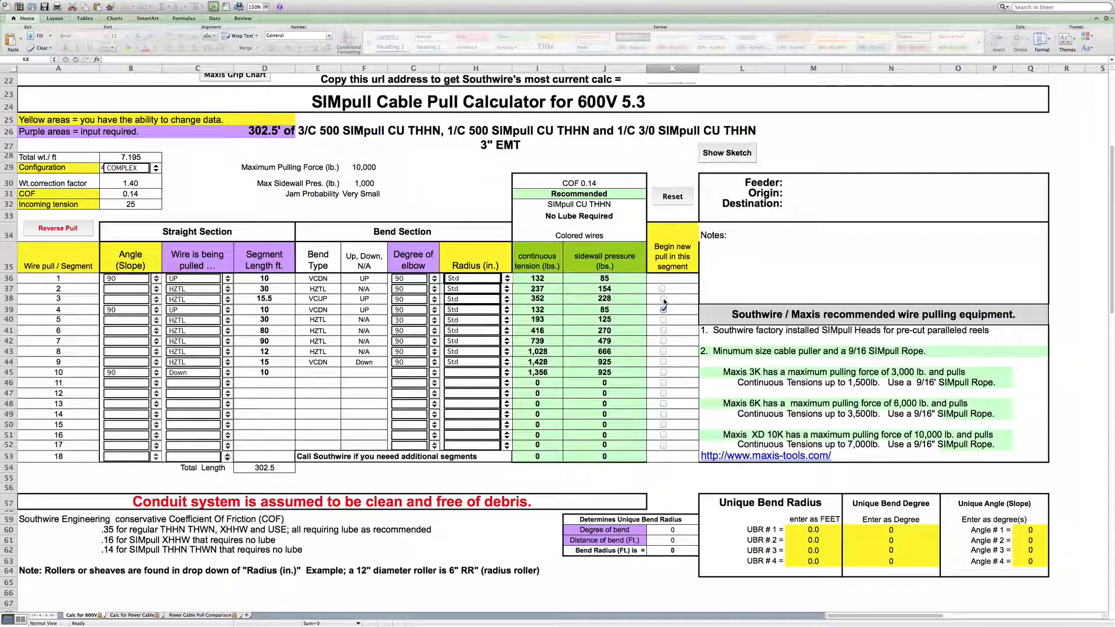
pyautogui.click(663, 299)
pyautogui.click(664, 309)
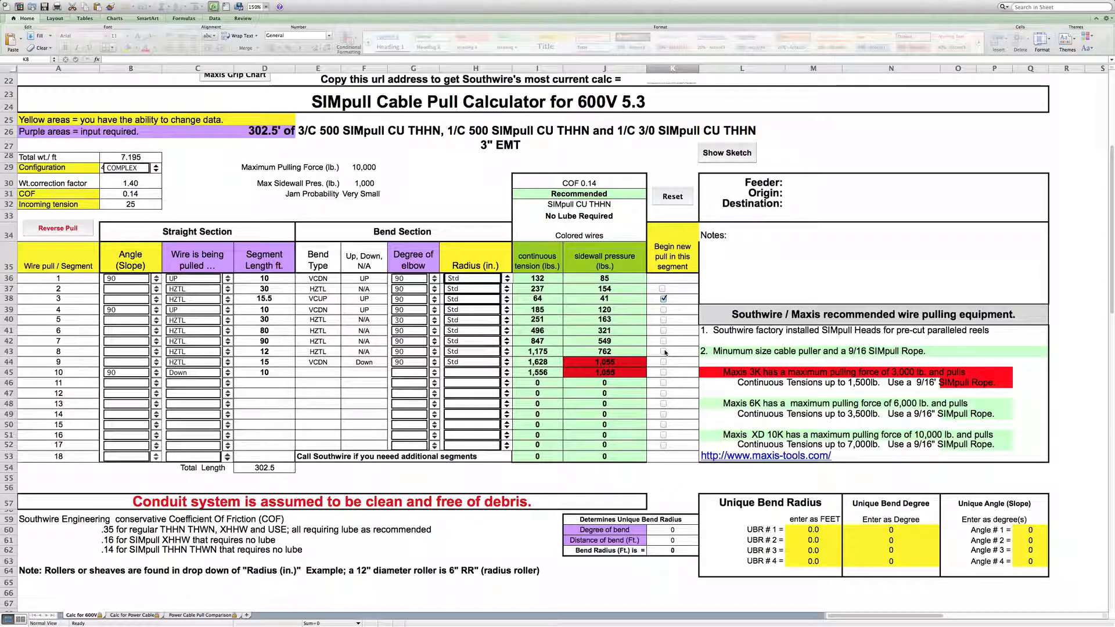
pyautogui.click(664, 351)
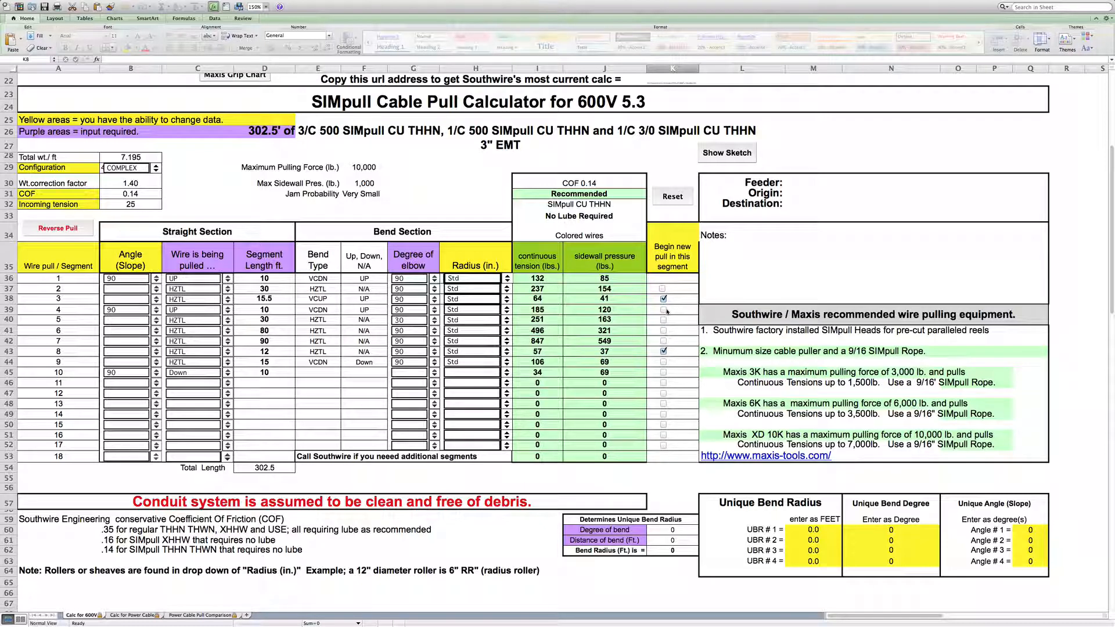
pyautogui.click(663, 351)
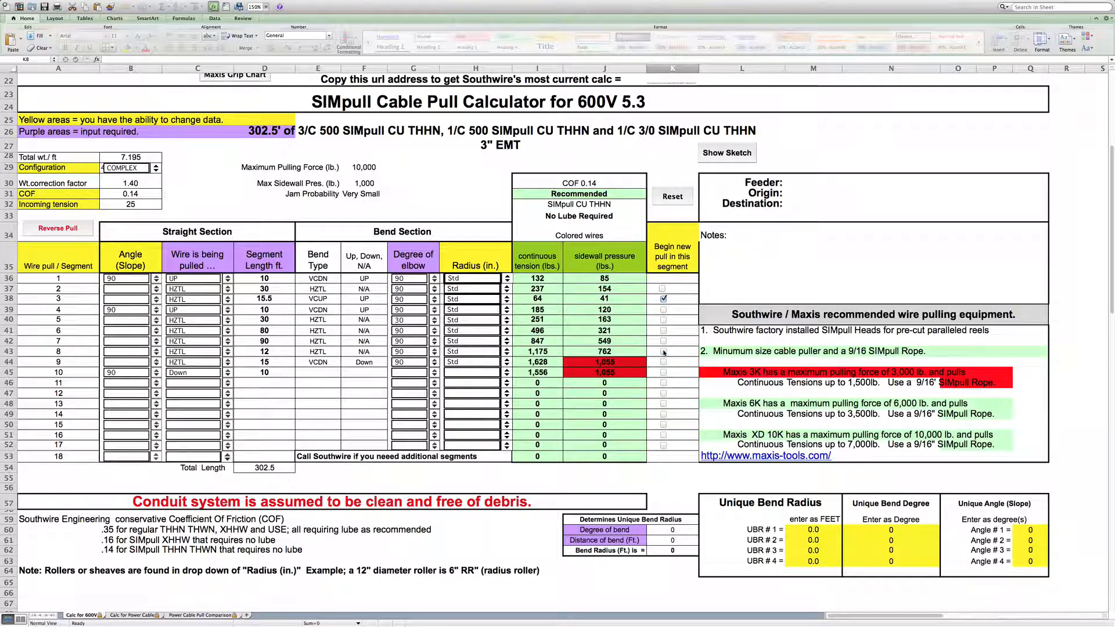
pyautogui.click(663, 300)
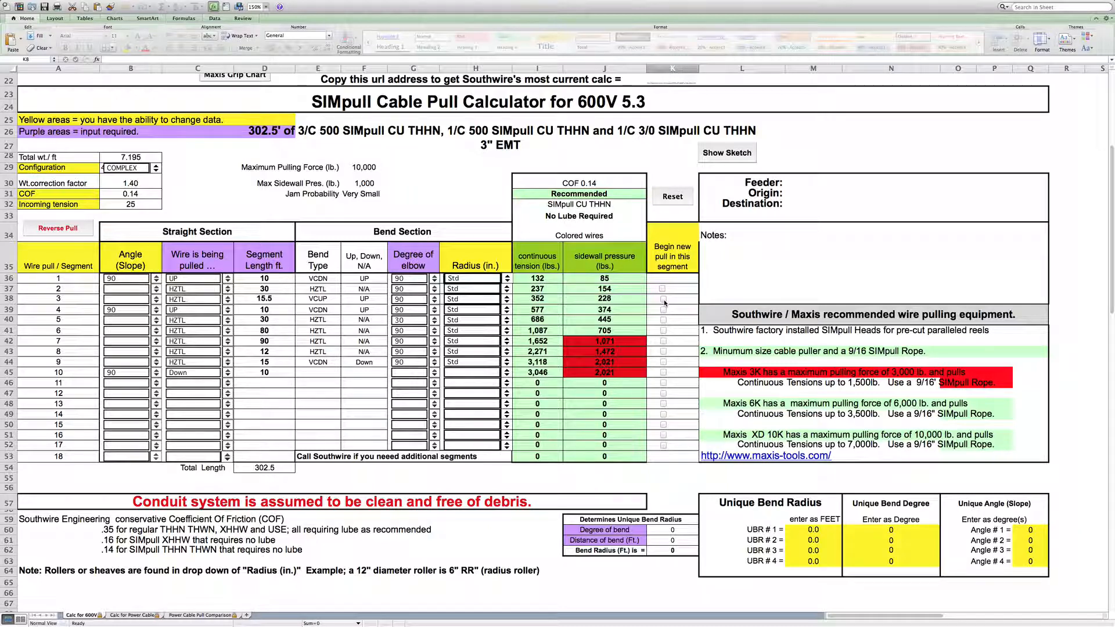
# - Set the bend radius of segments 7, 8 and 9 to 24 in
pyautogui.click(507, 342)
pyautogui.click(506, 342)
pyautogui.click(508, 343)
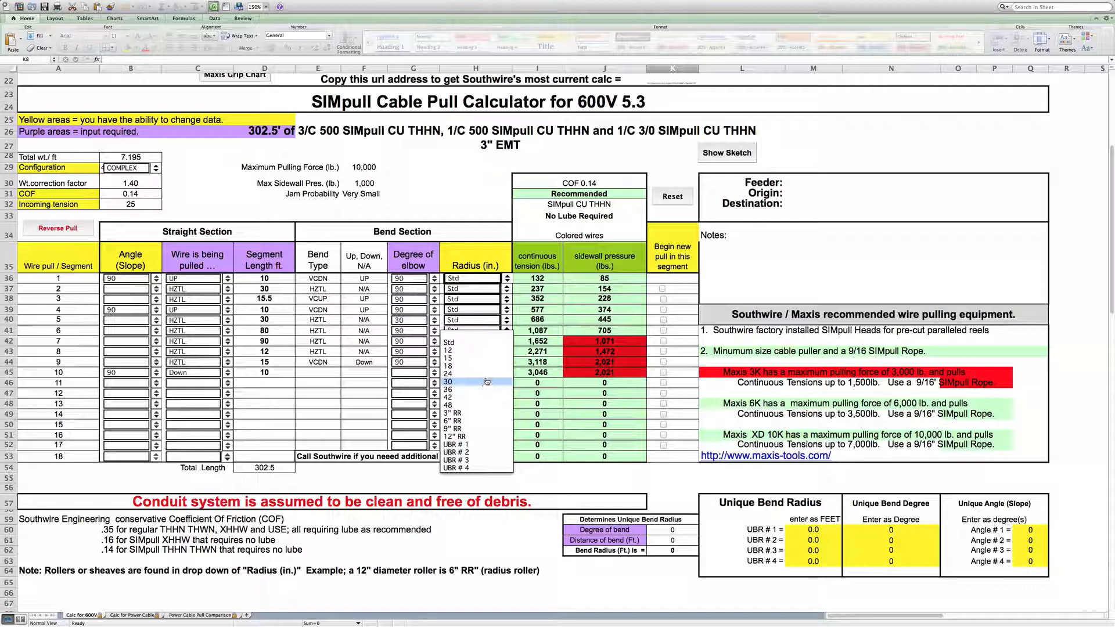
pyautogui.click(492, 375)
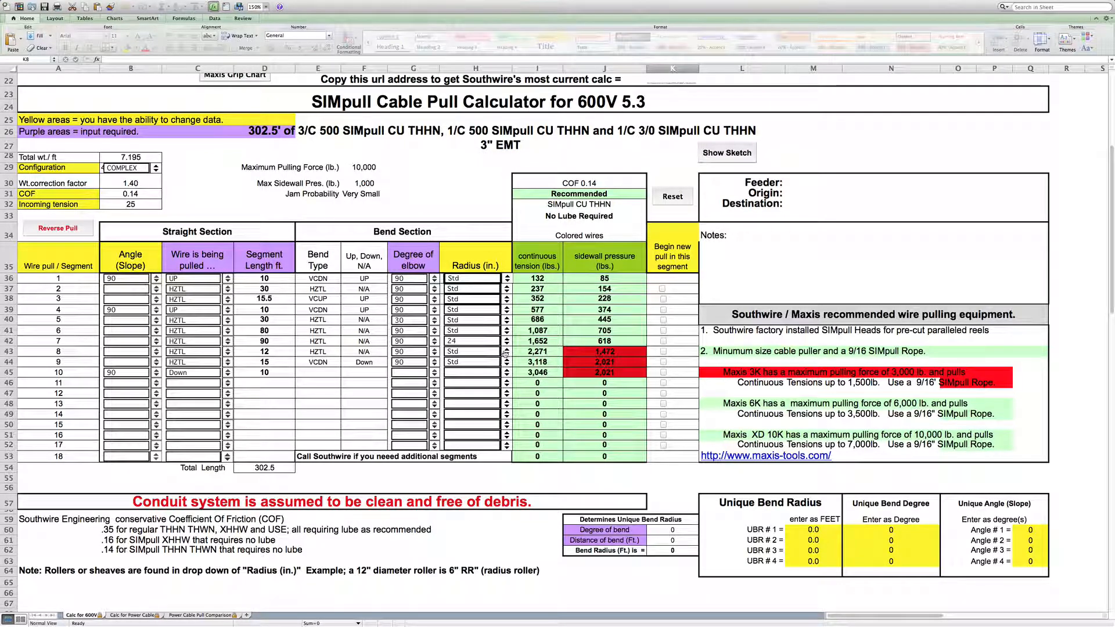
pyautogui.click(508, 352)
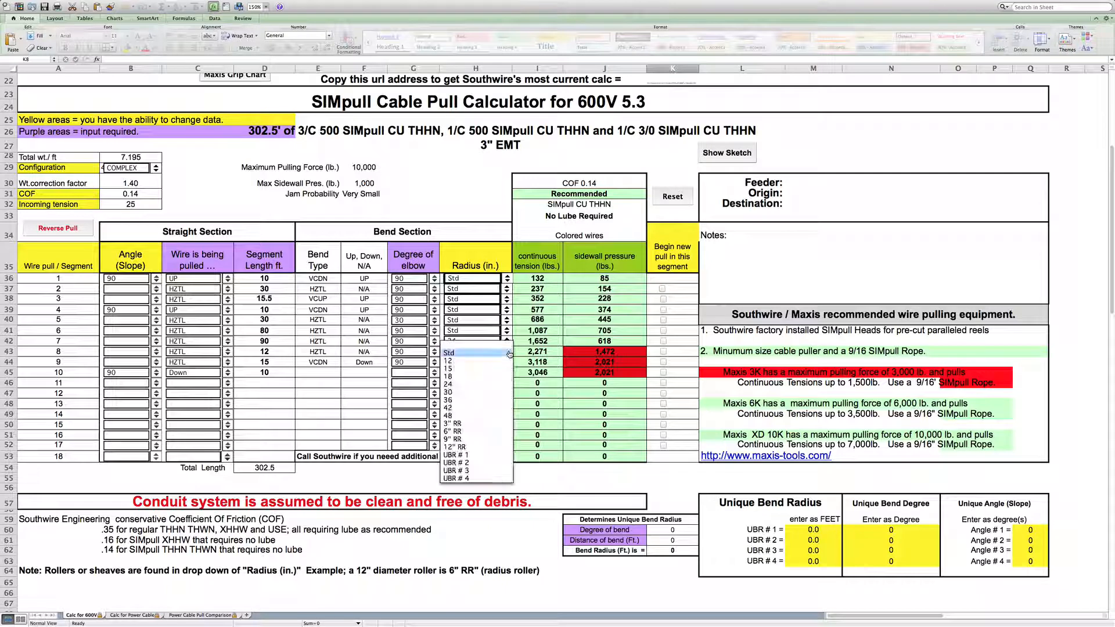
pyautogui.click(484, 385)
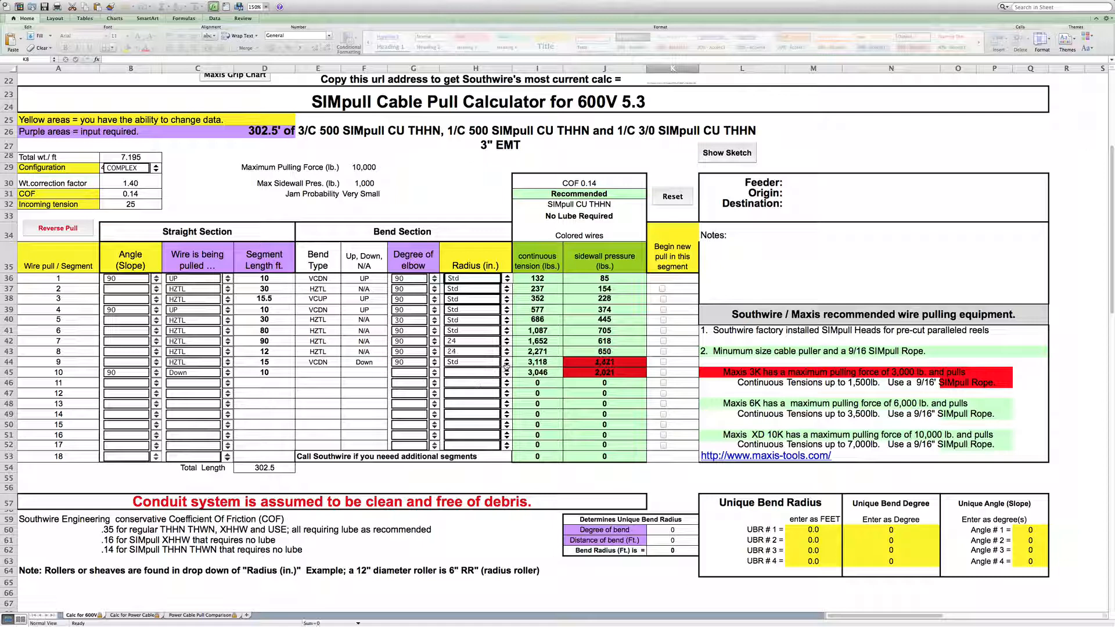
pyautogui.click(506, 364)
pyautogui.click(476, 395)
# - Change the bend radius of segments 7, 8 and 9 to 36 in
pyautogui.click(508, 345)
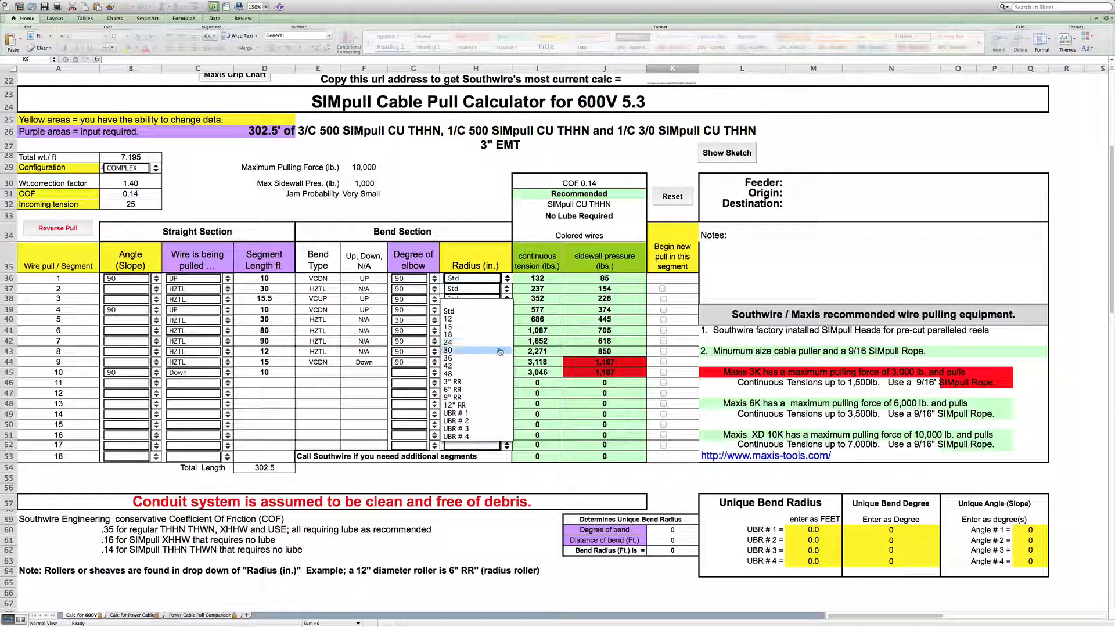
pyautogui.click(495, 358)
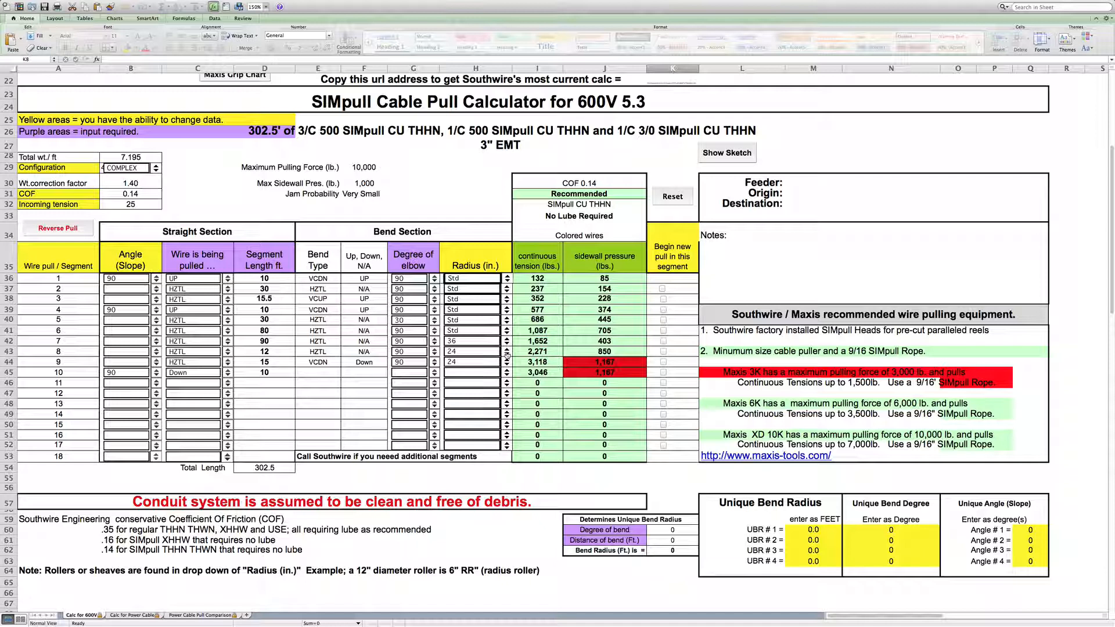
pyautogui.click(507, 354)
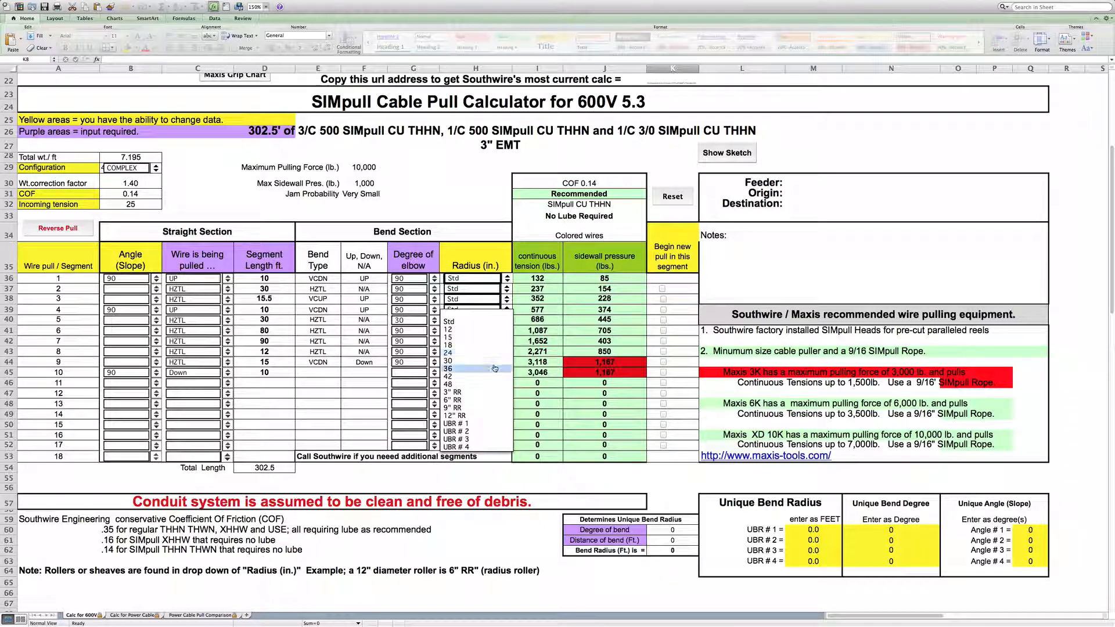
pyautogui.click(501, 353)
pyautogui.click(507, 359)
pyautogui.click(506, 362)
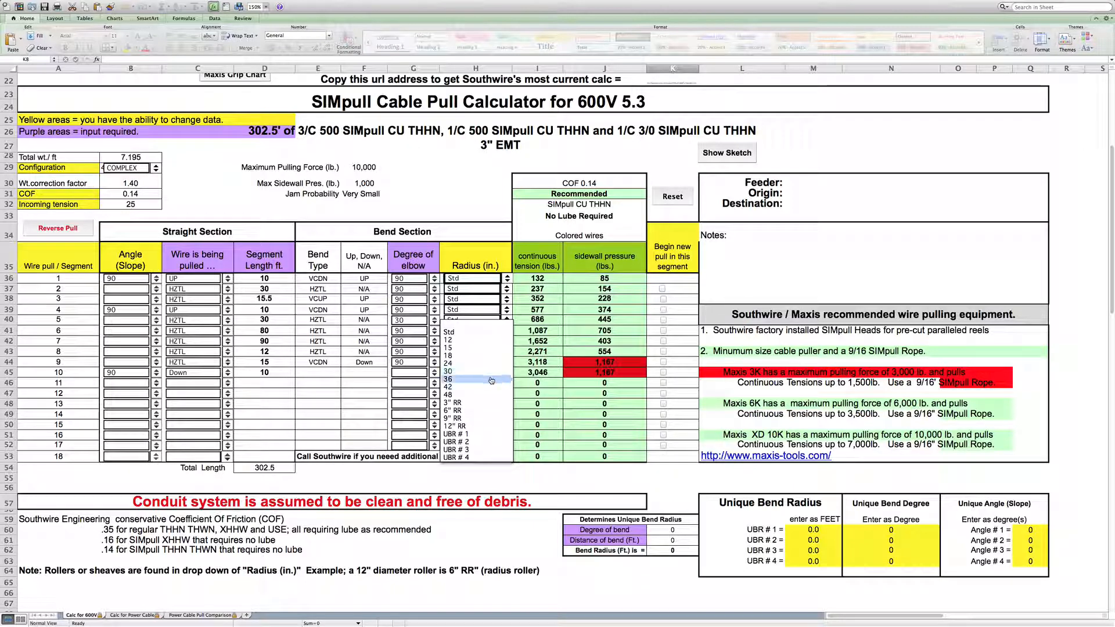
pyautogui.click(492, 381)
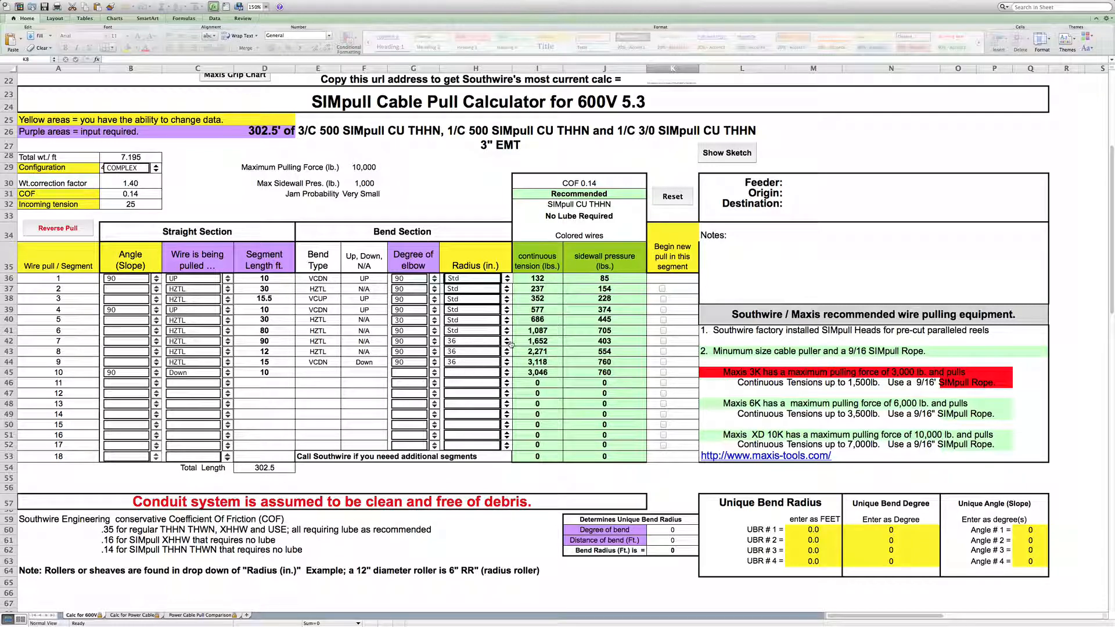
# - Reset the bend radius of segments 7, 8 and 9 to Std
pyautogui.click(507, 344)
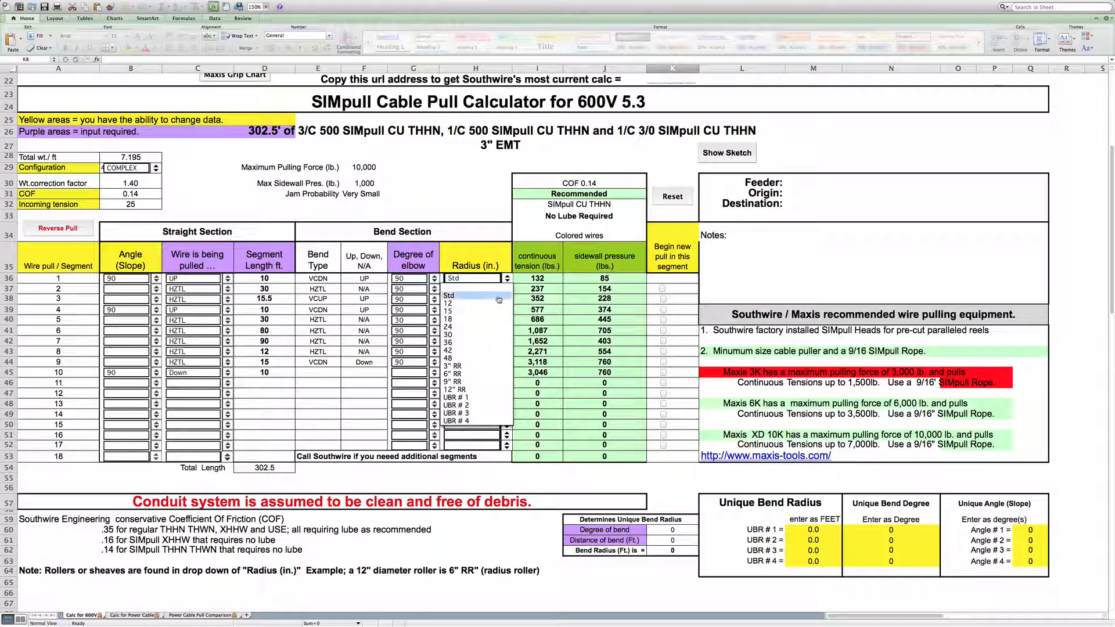
pyautogui.click(473, 296)
pyautogui.click(507, 350)
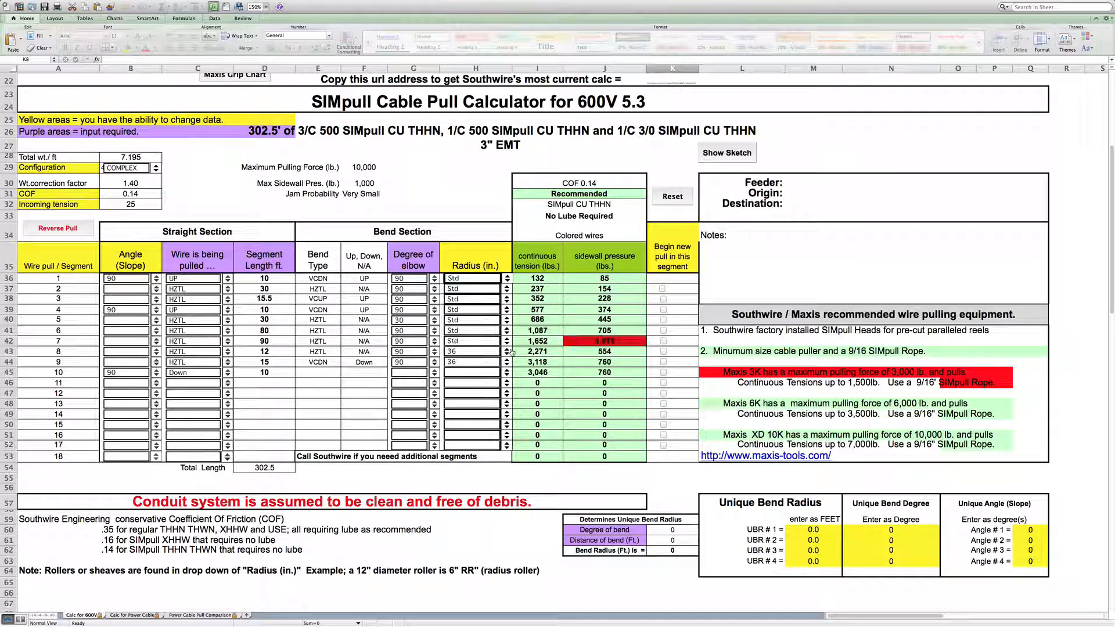
pyautogui.click(508, 353)
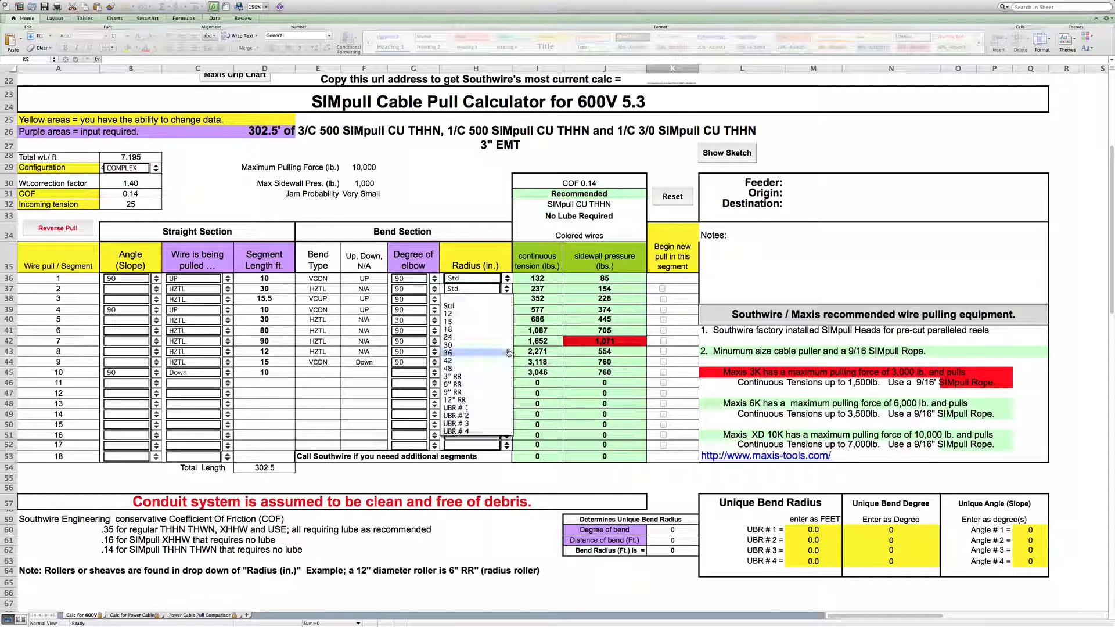
pyautogui.click(504, 307)
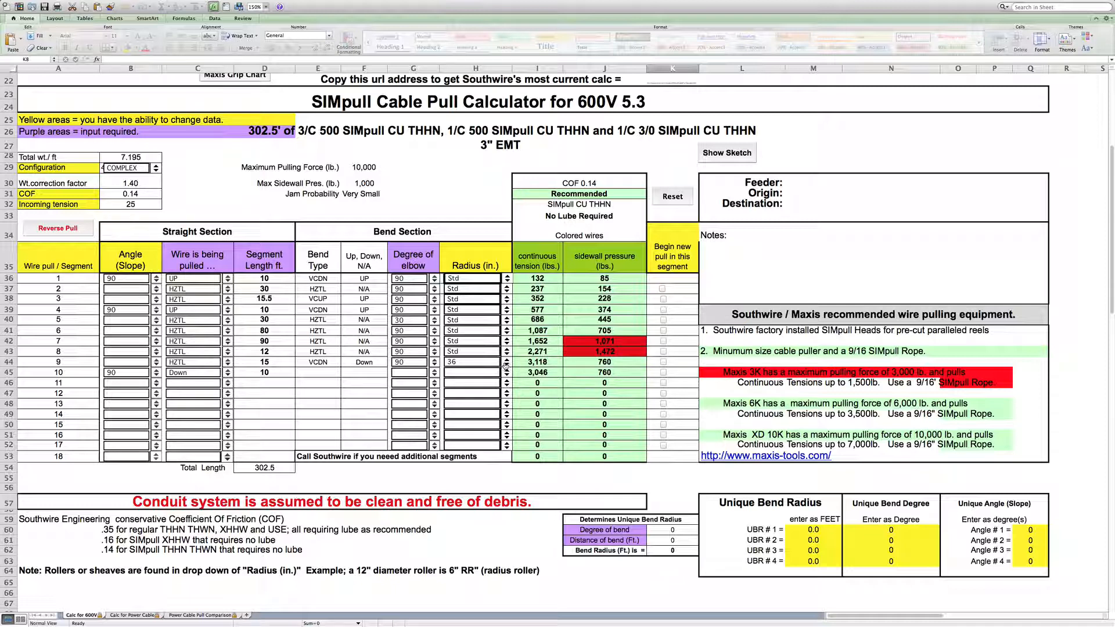
pyautogui.click(505, 364)
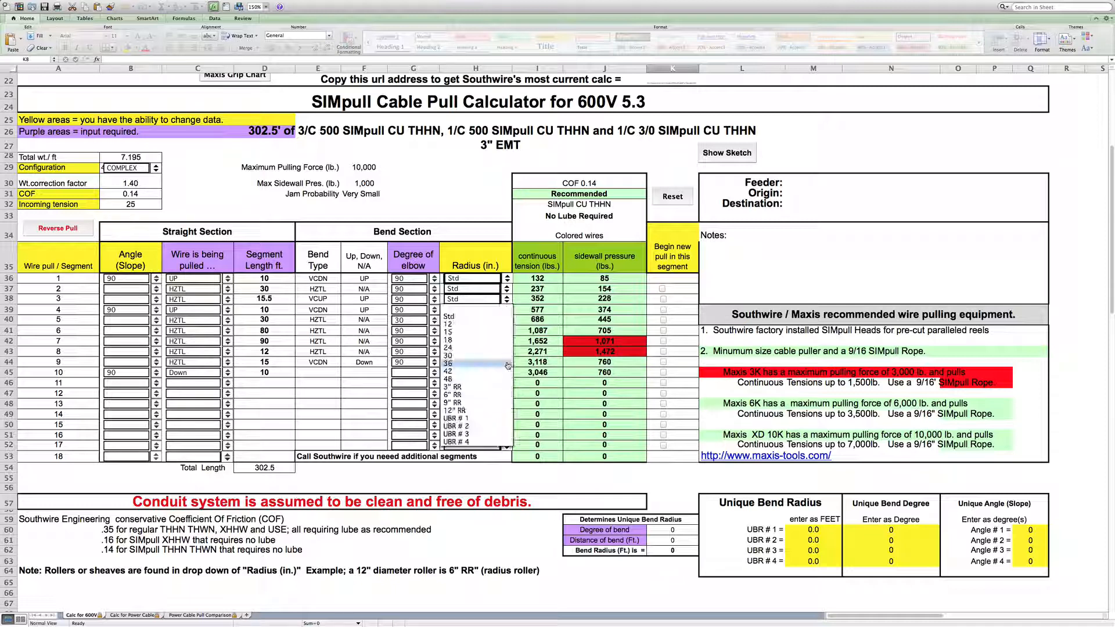
pyautogui.click(503, 319)
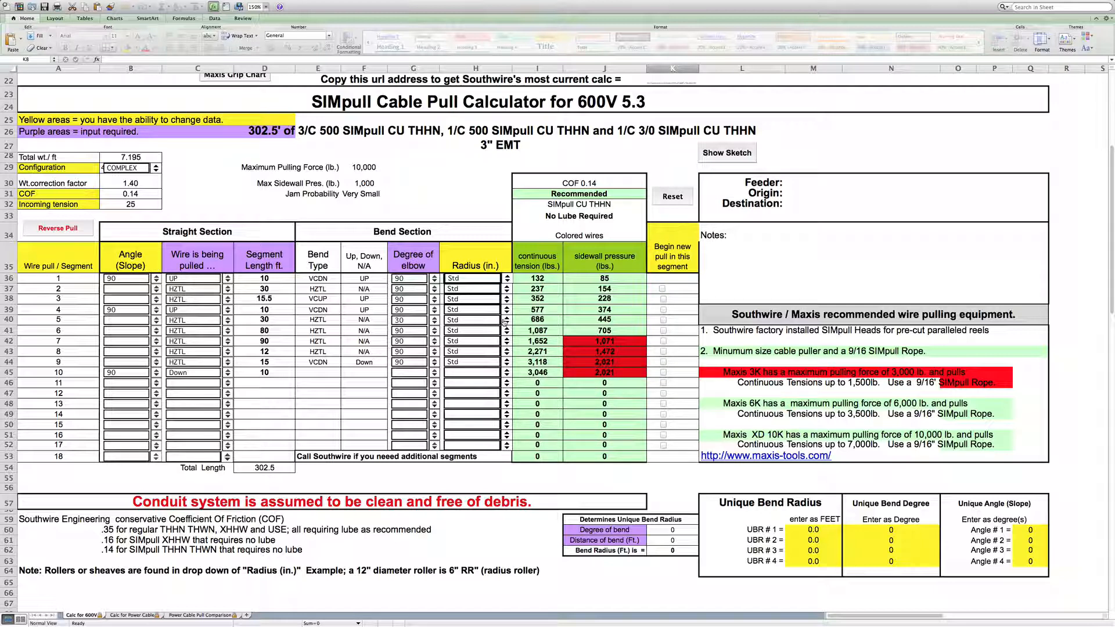
# - Reverse the pull direction of the segments, then reverse it again
pyautogui.click(65, 230)
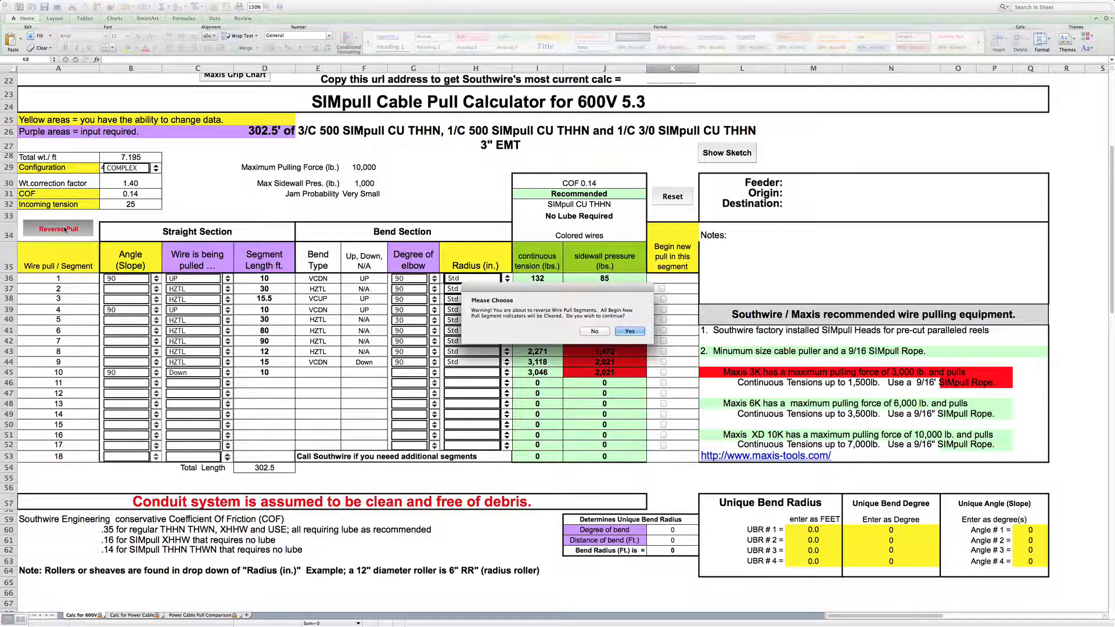
pyautogui.click(637, 332)
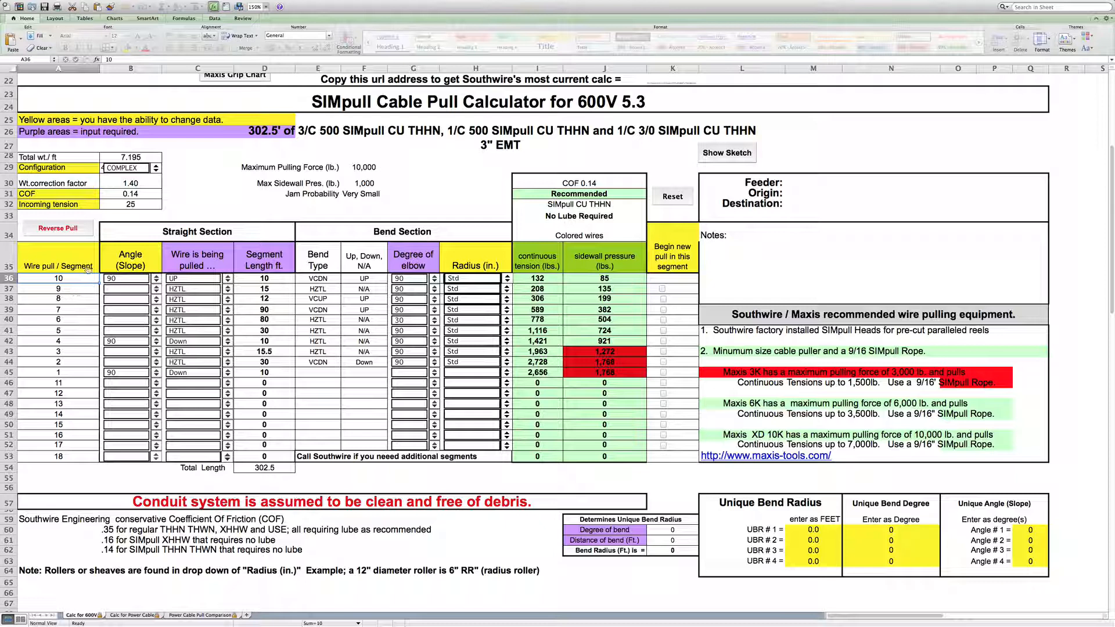
pyautogui.click(71, 229)
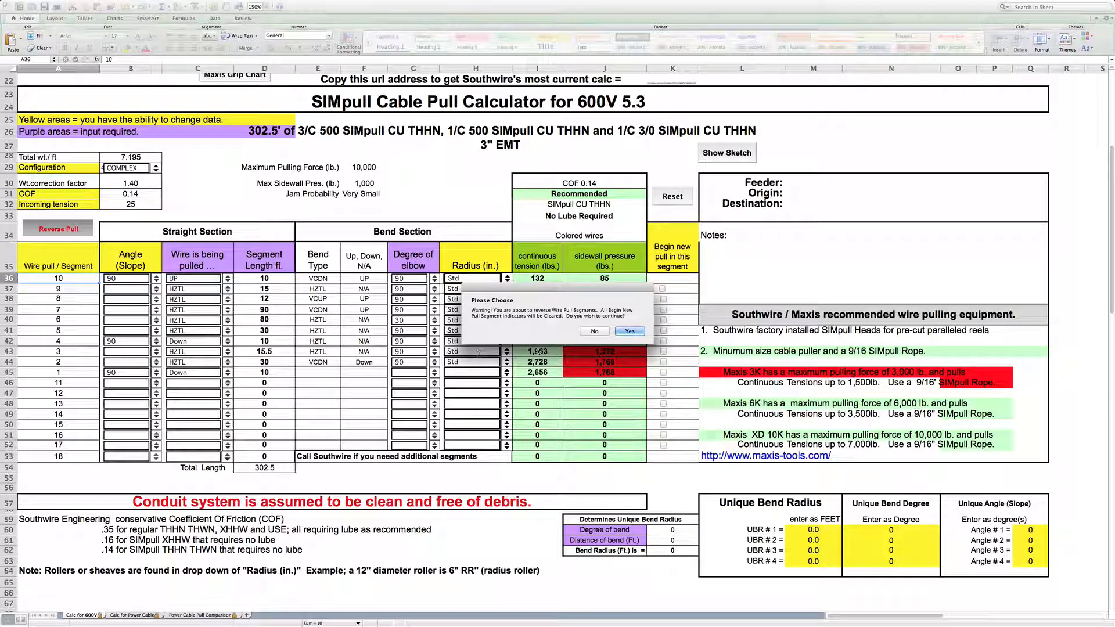
pyautogui.click(629, 332)
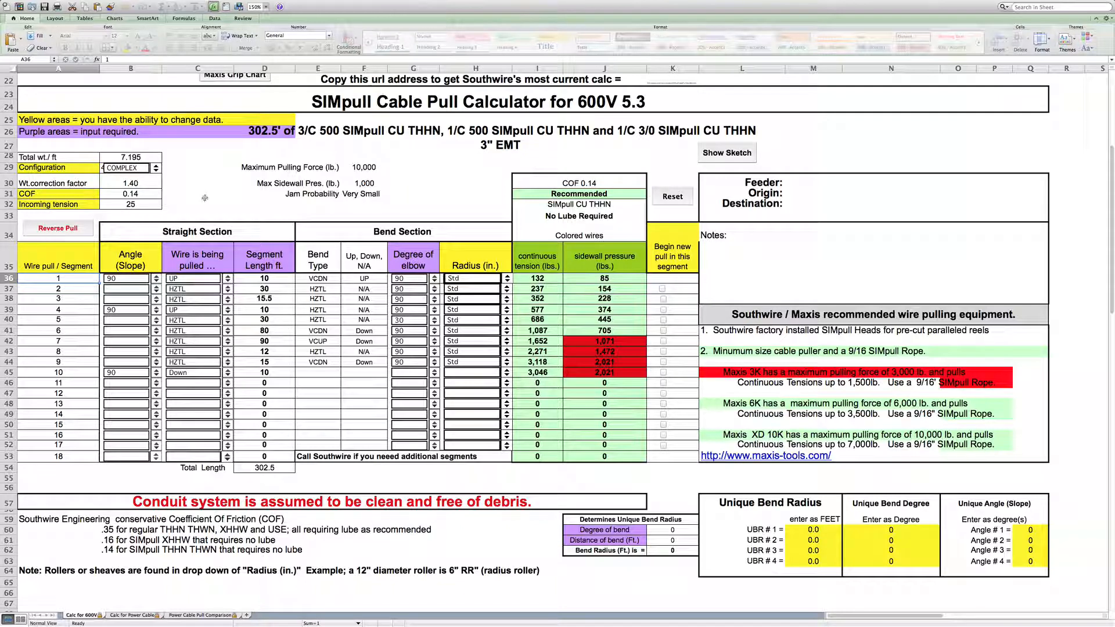
# - Change the phase and neutral wire types to SIMpull AL THHN
pyautogui.scroll(-2, 208, 195)
pyautogui.scroll(6, 208, 195)
pyautogui.scroll(2, 208, 195)
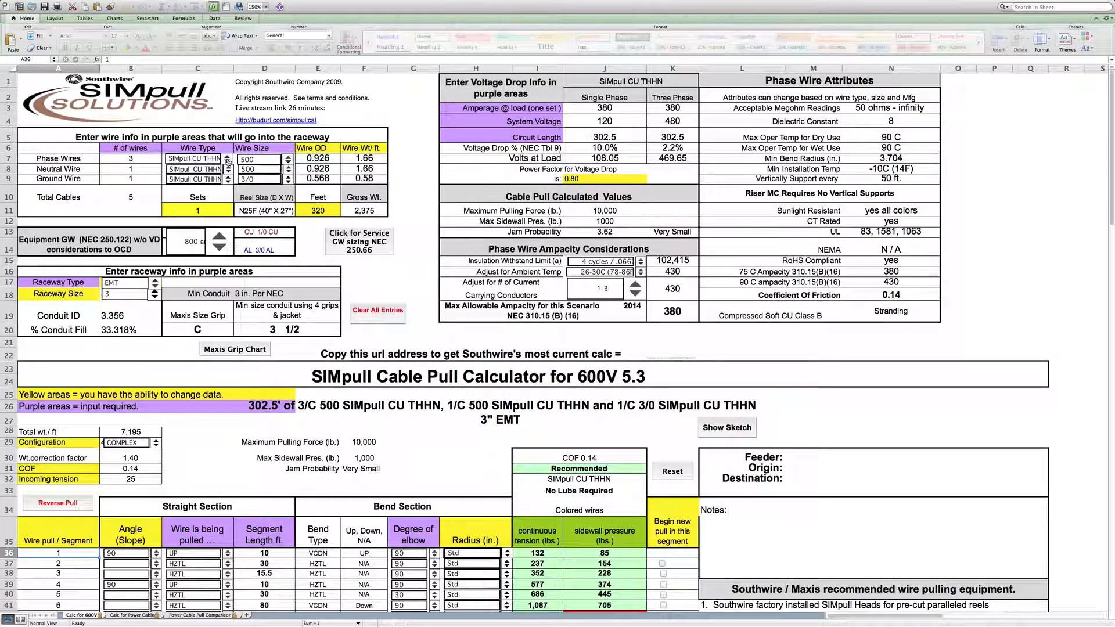
pyautogui.click(228, 163)
pyautogui.click(228, 162)
pyautogui.click(227, 163)
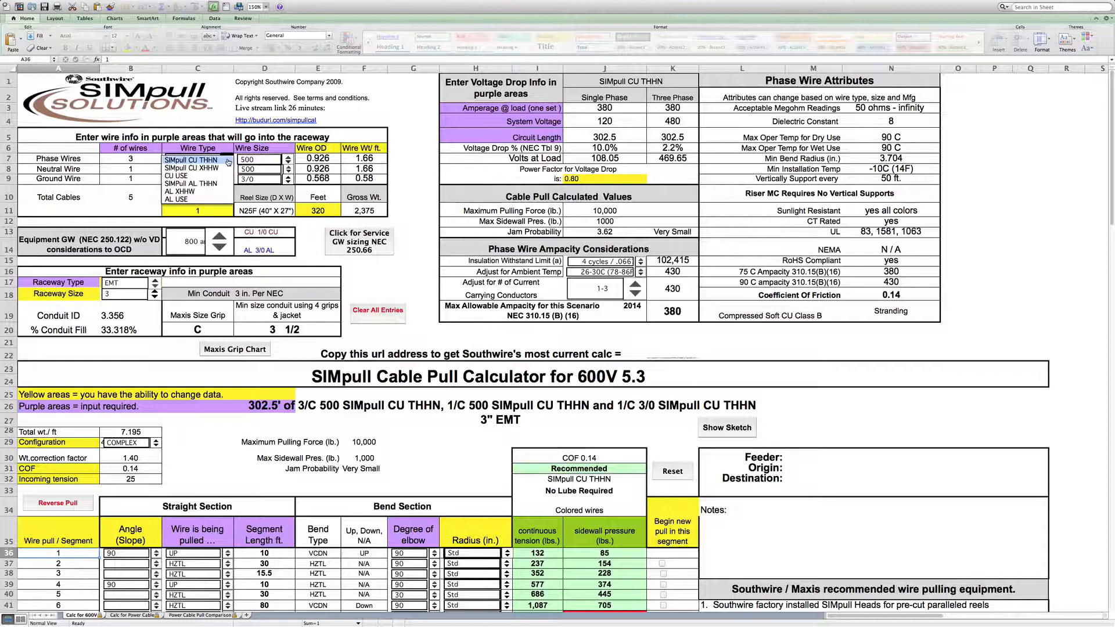
pyautogui.click(212, 185)
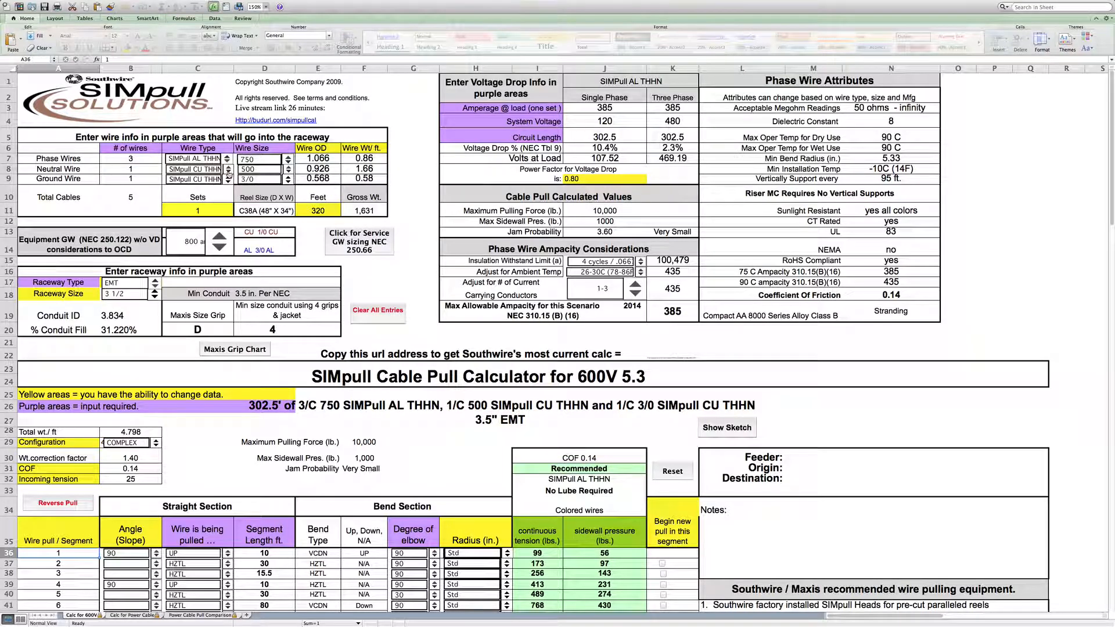
pyautogui.click(228, 170)
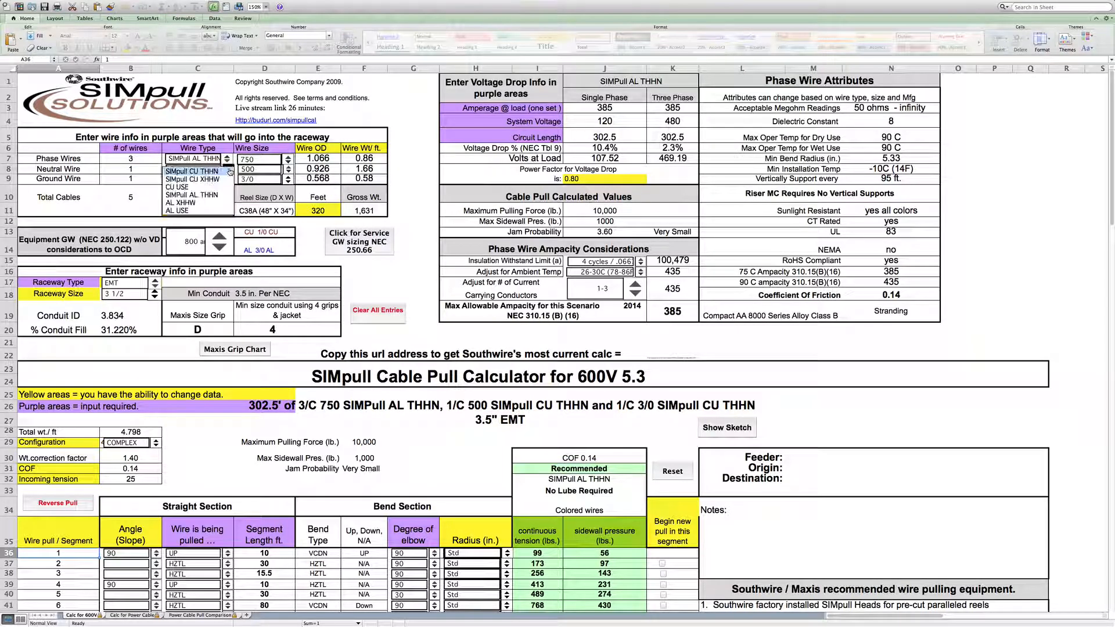
pyautogui.click(215, 197)
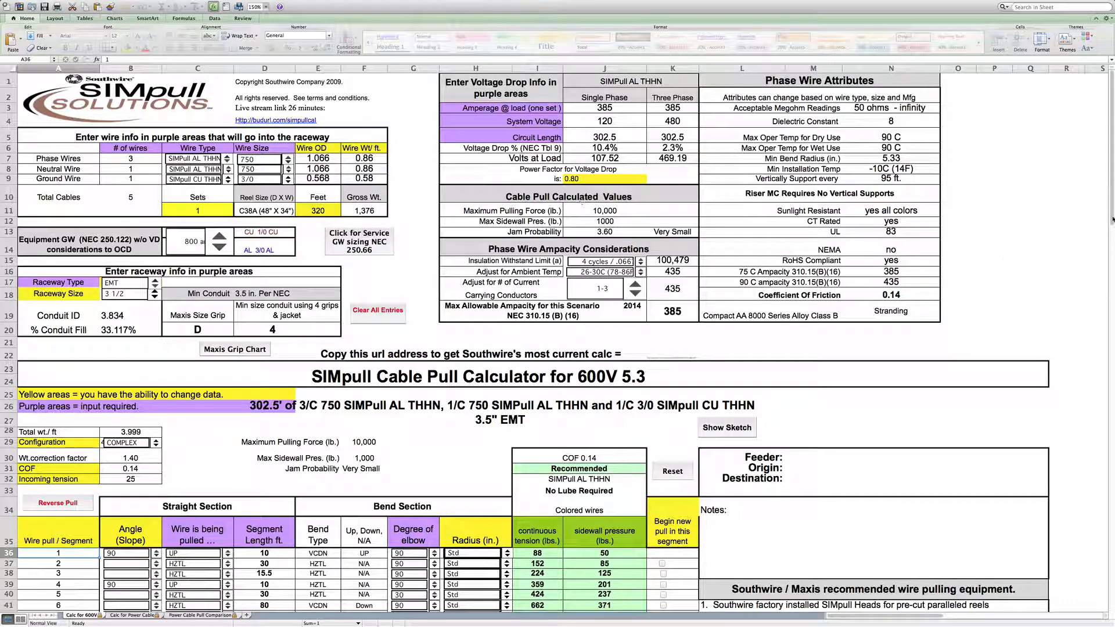
# - Set the bend radius of segment 9 to 24 in
pyautogui.moveTo(1112, 218); pyautogui.dragTo(1109, 284)
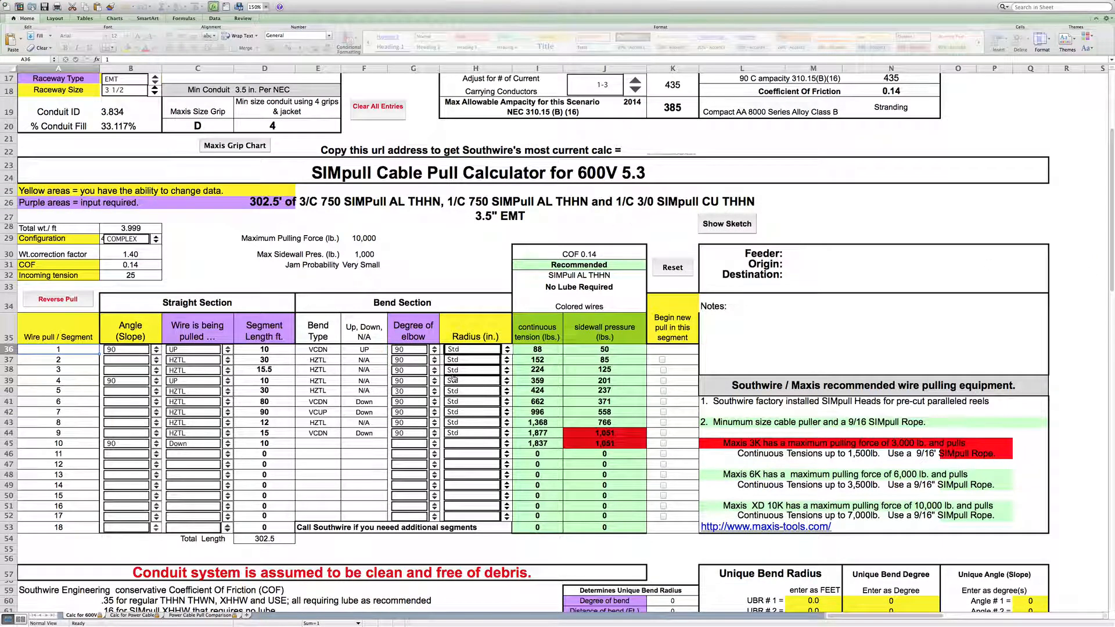
pyautogui.click(467, 434)
pyautogui.click(467, 434)
pyautogui.click(467, 436)
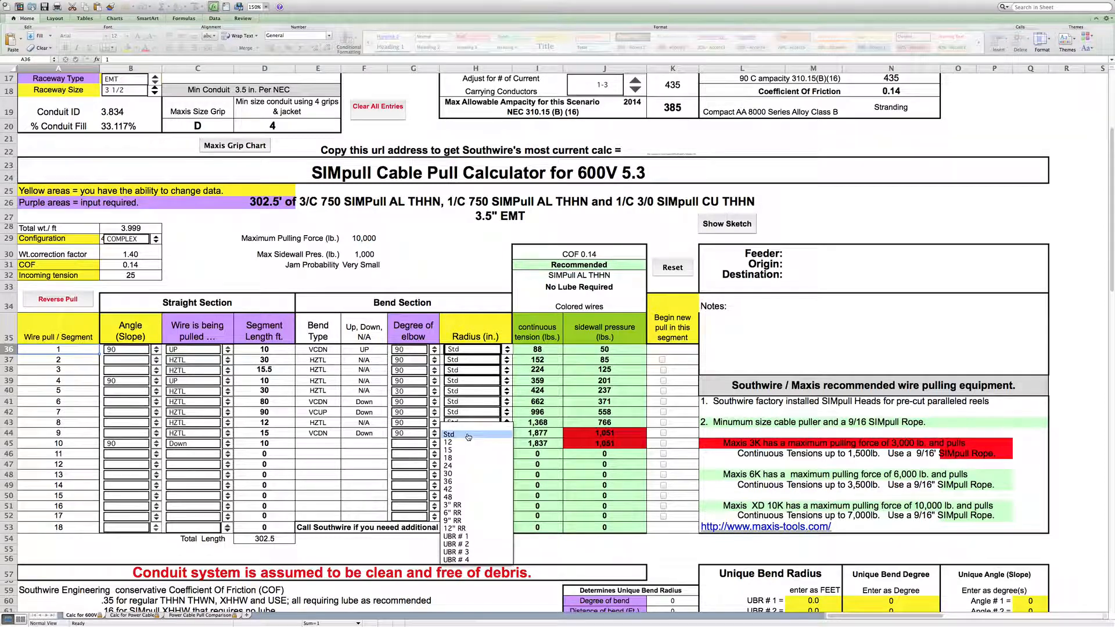
pyautogui.click(467, 470)
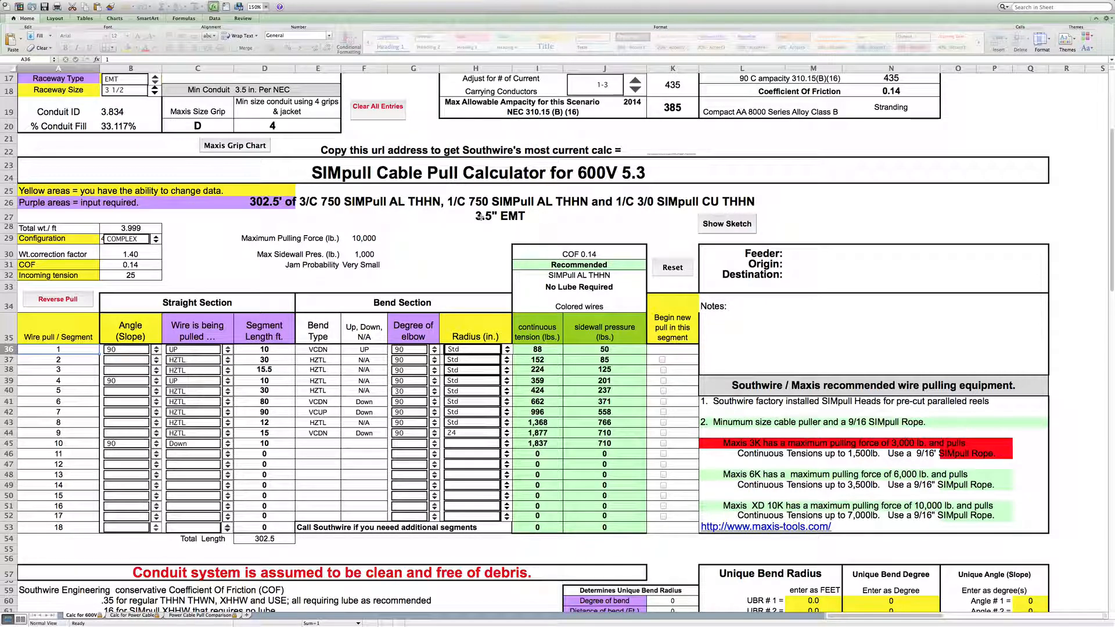
# - Change the phase and neutral wire types back to SIMpull CU THHN
pyautogui.scroll(-5, 483, 244)
pyautogui.scroll(10, 483, 246)
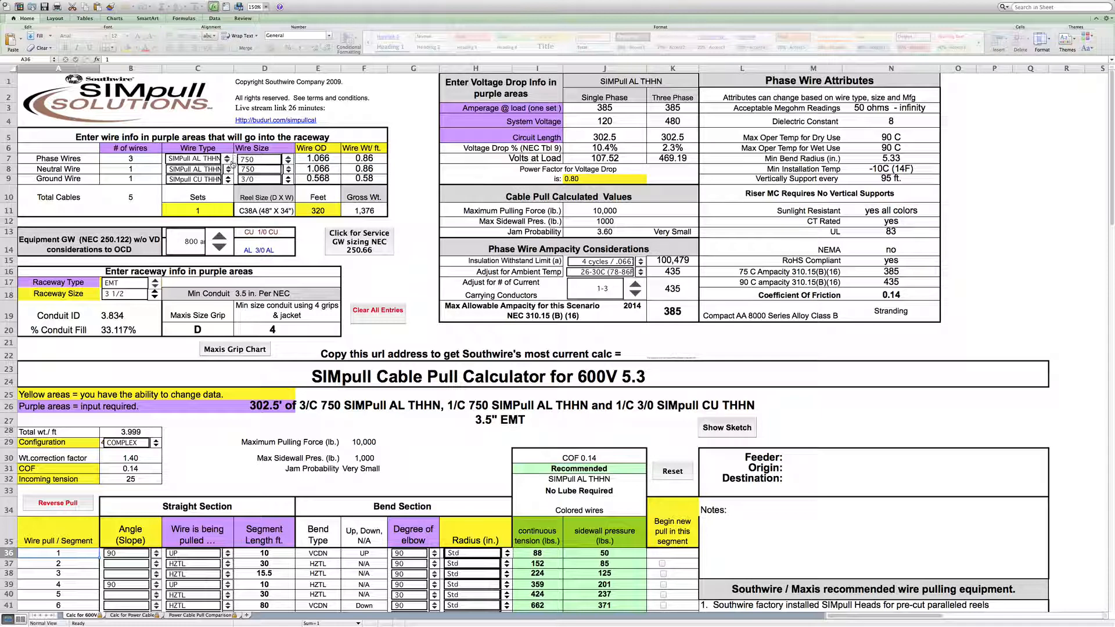
pyautogui.click(228, 160)
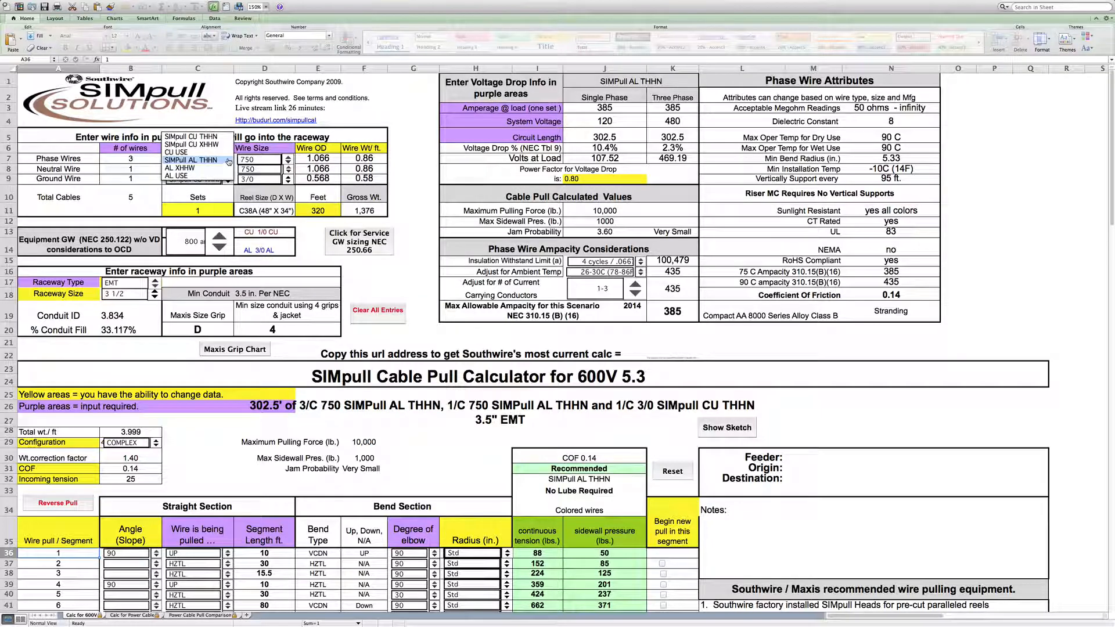
pyautogui.click(220, 137)
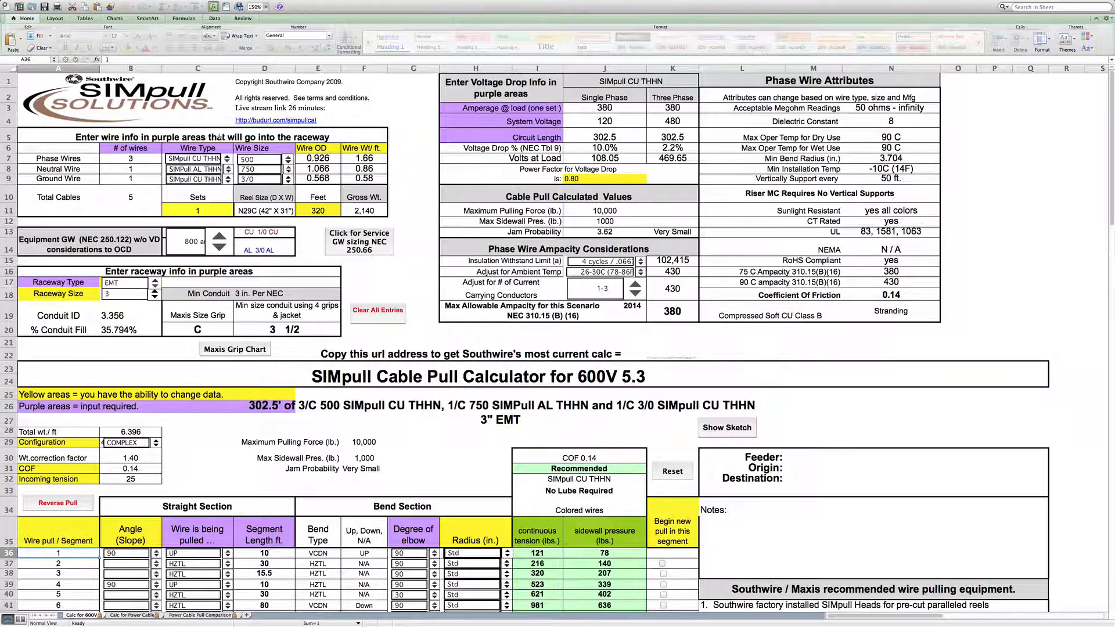
pyautogui.click(229, 168)
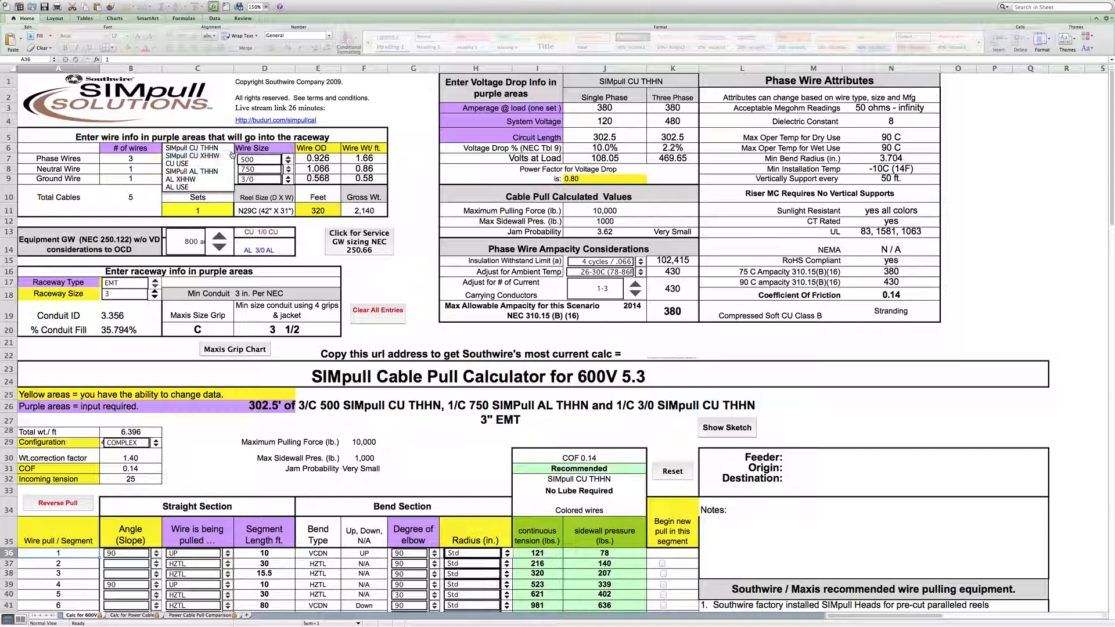
pyautogui.click(231, 150)
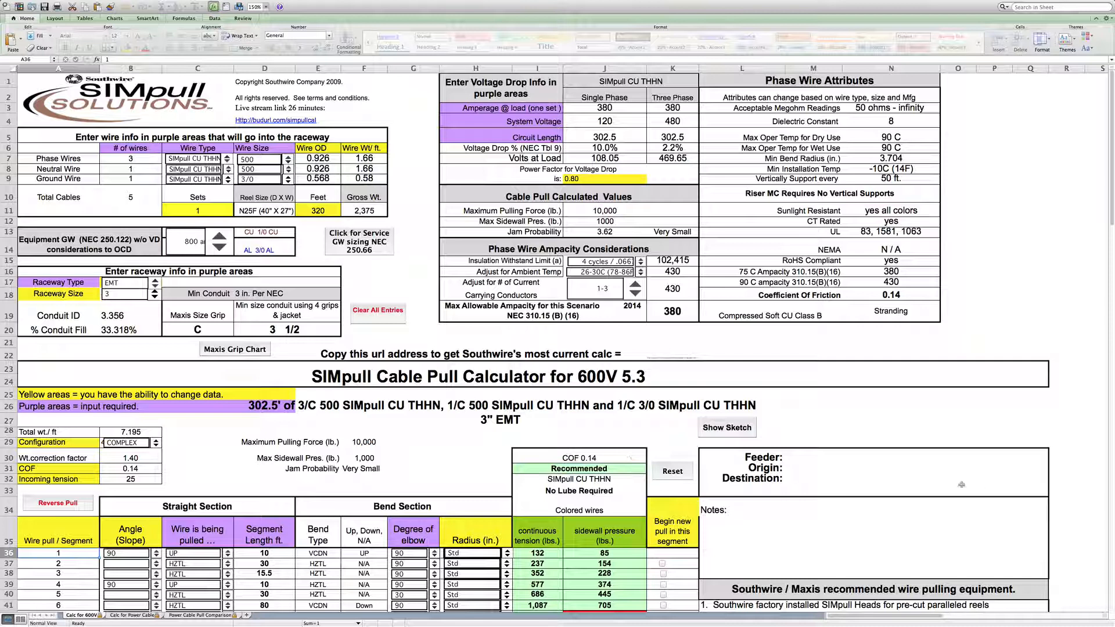
# - Open the pull sketch, view it at 150% zoom, and close it
pyautogui.click(723, 428)
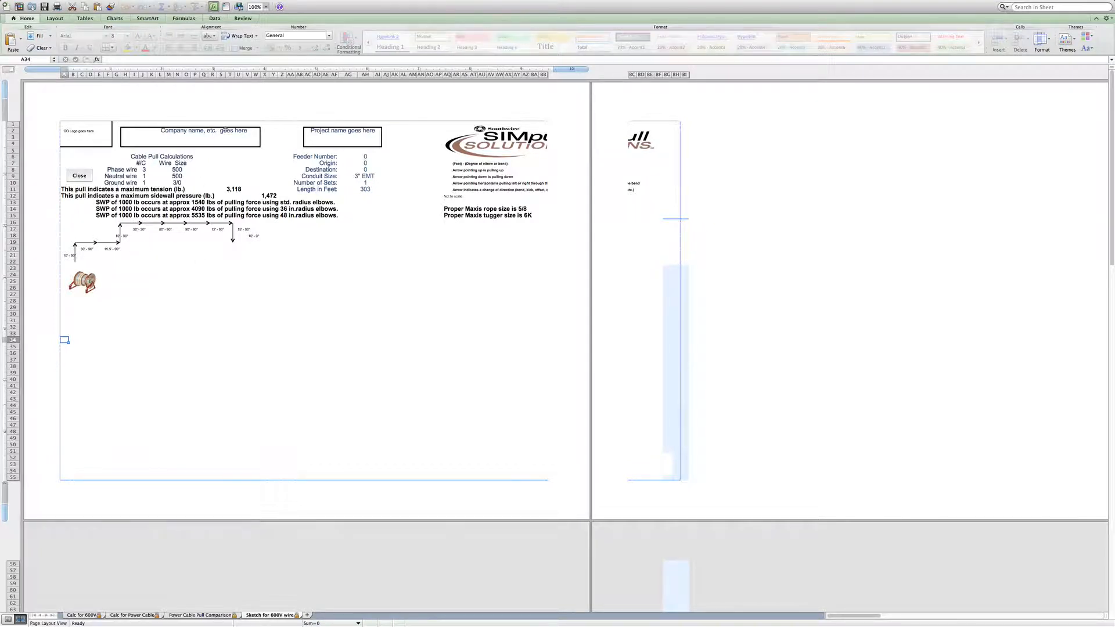
pyautogui.click(266, 8)
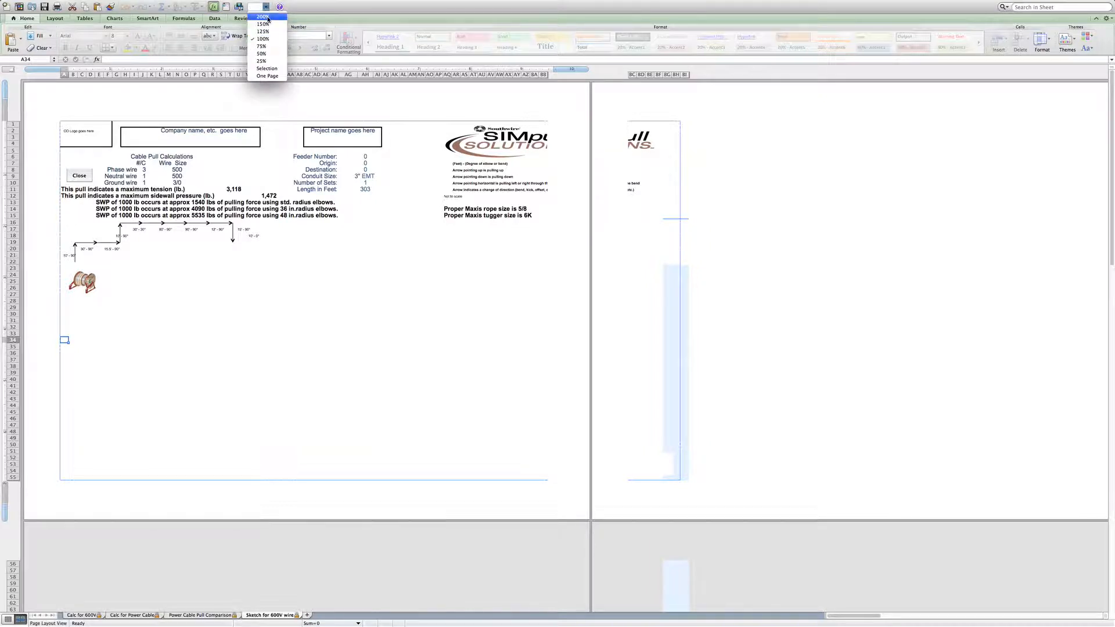
pyautogui.click(264, 25)
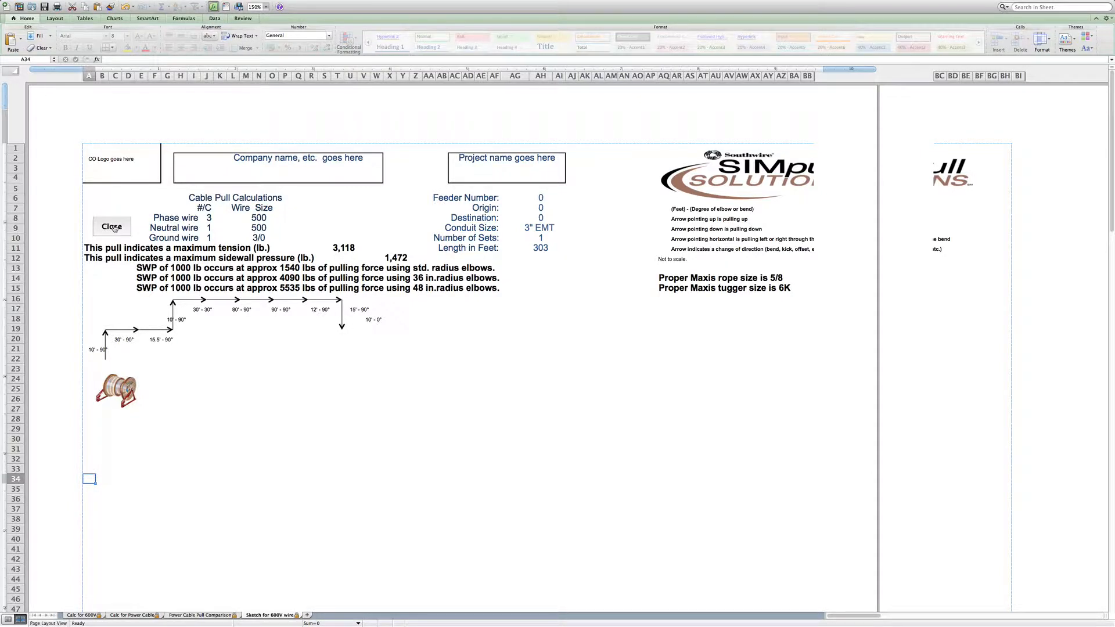
pyautogui.click(112, 227)
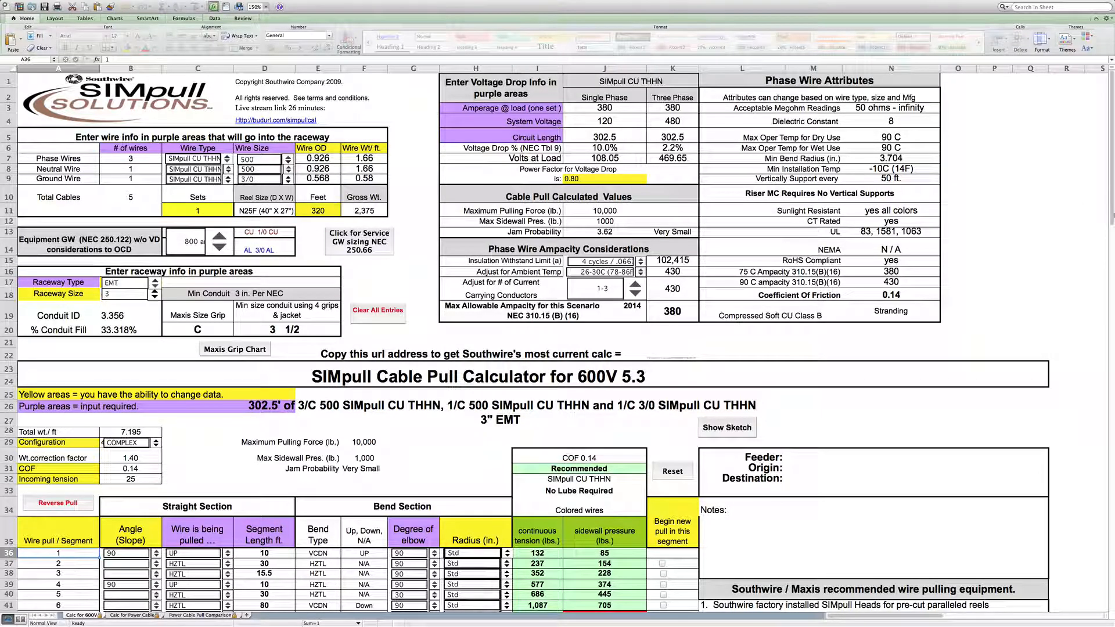
# - Set the bend radius of segments 7, 8 and 9 to 36 in
pyautogui.moveTo(1112, 214); pyautogui.dragTo(1112, 280)
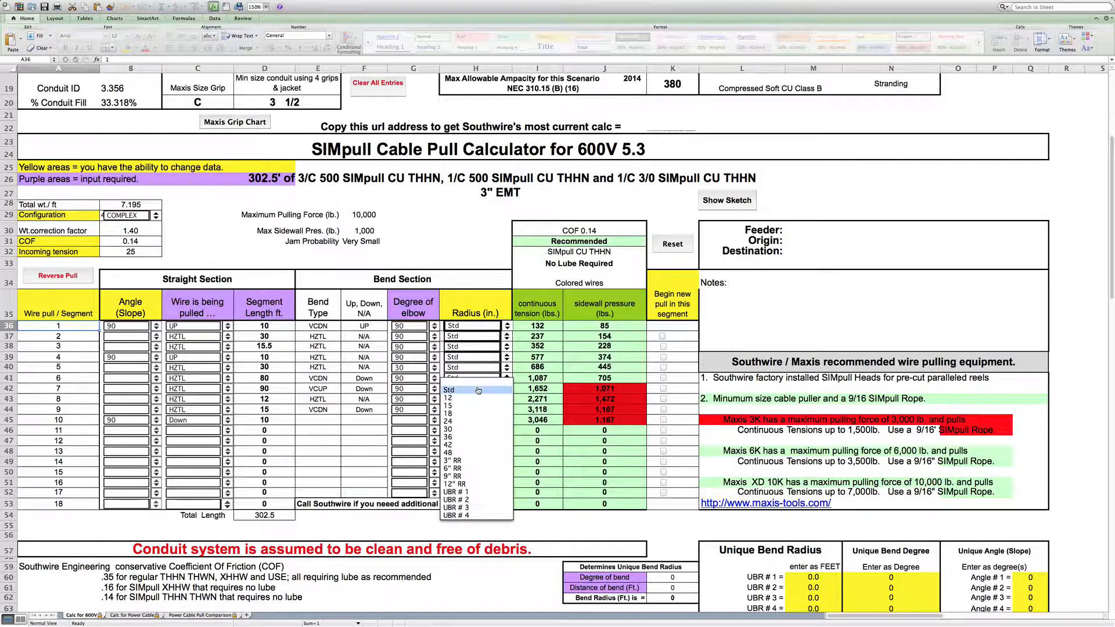
pyautogui.click(477, 394)
pyautogui.click(455, 422)
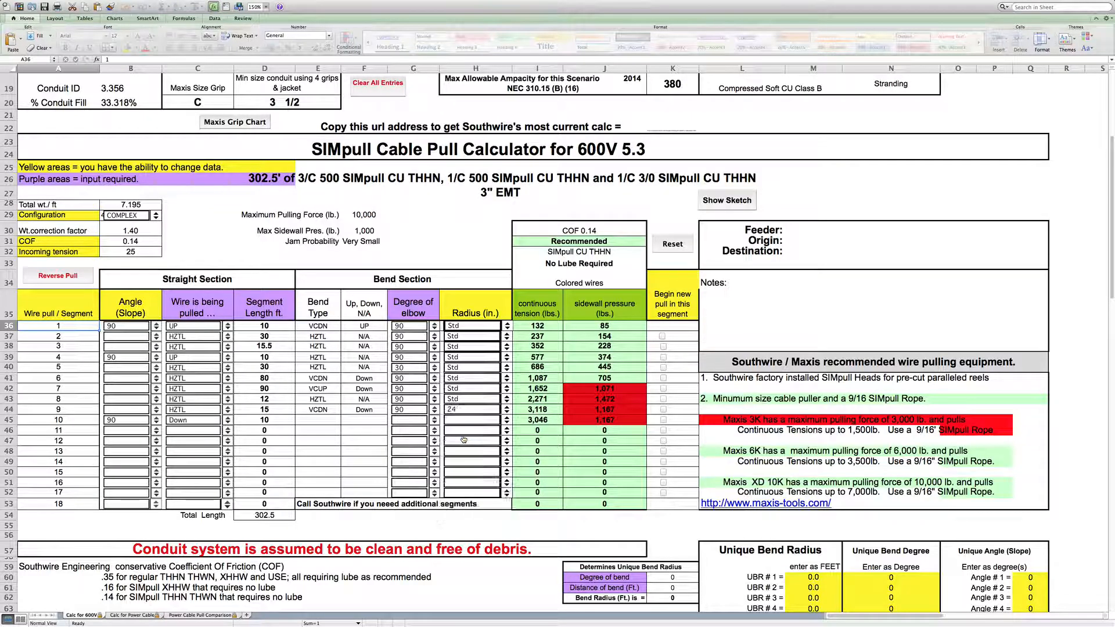
pyautogui.click(472, 401)
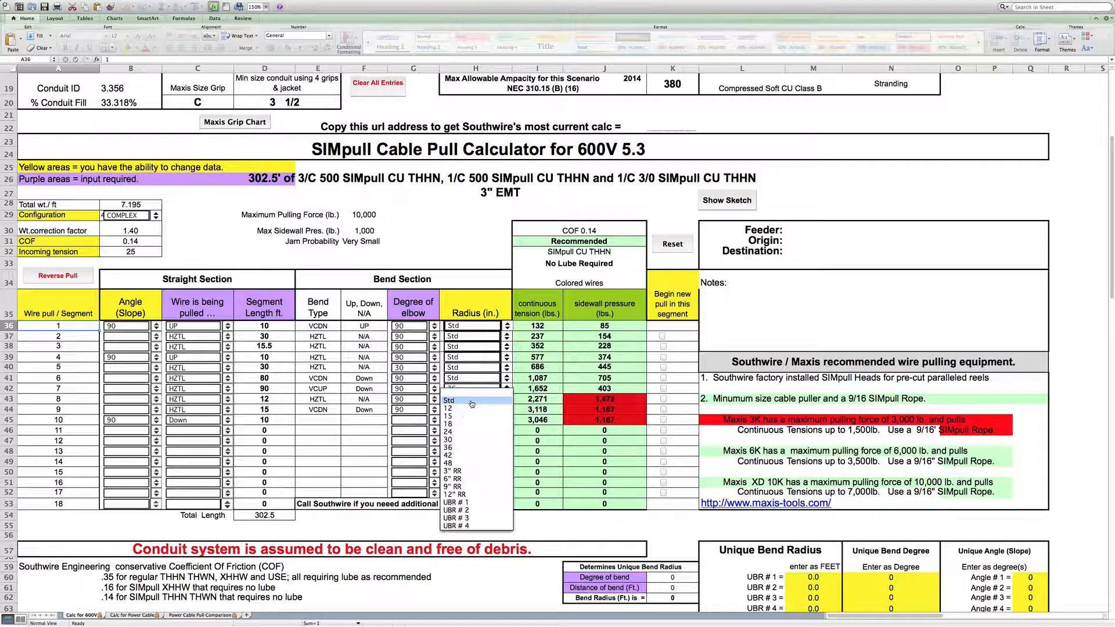
pyautogui.click(475, 446)
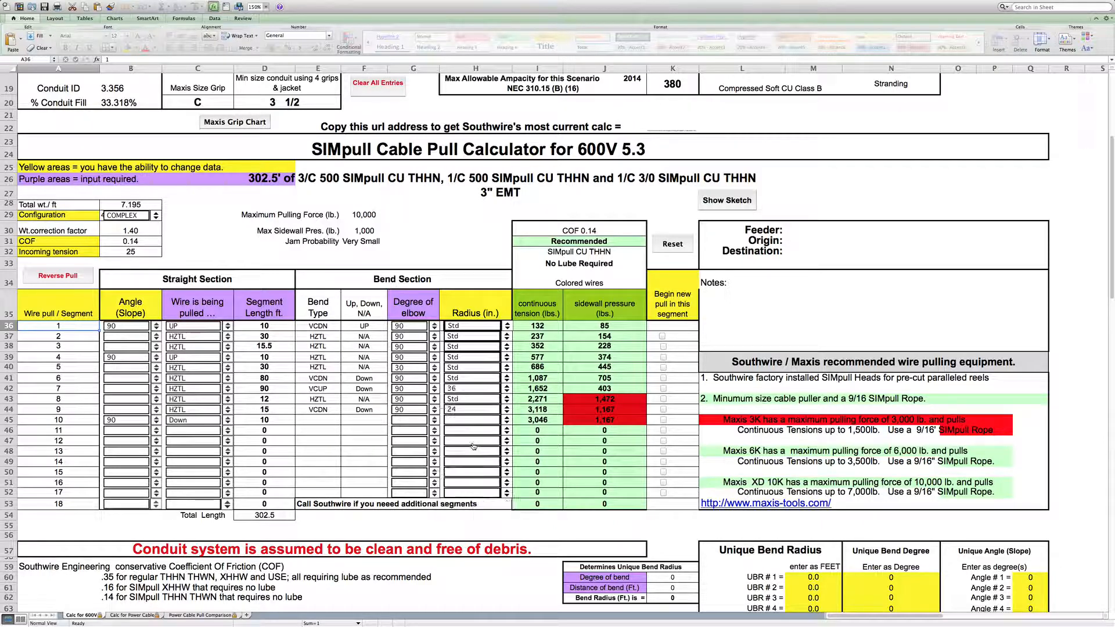
pyautogui.click(471, 410)
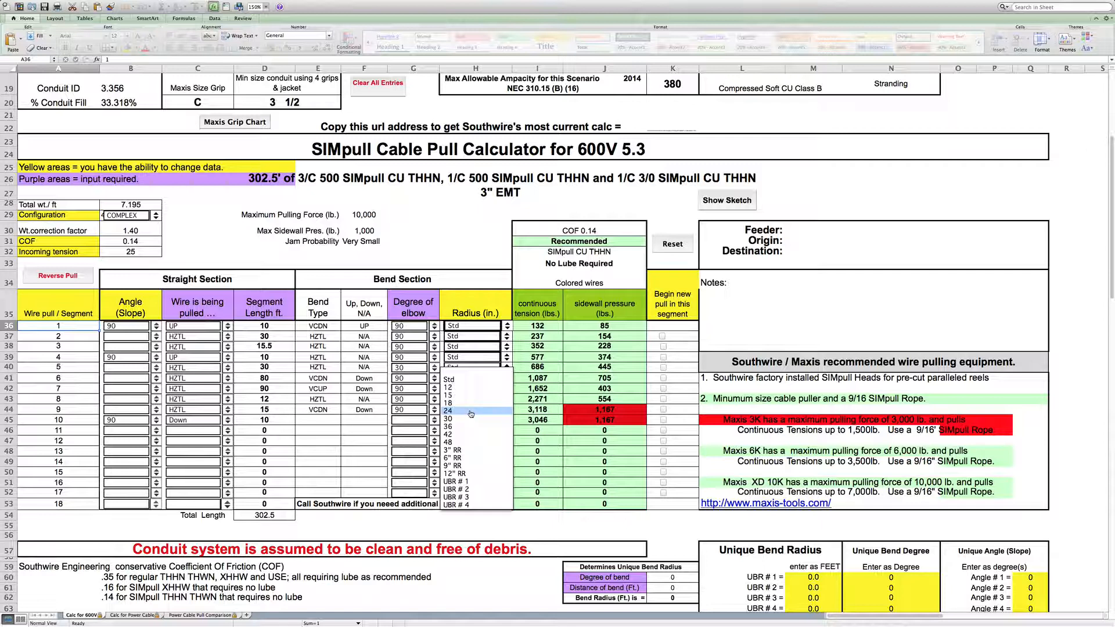
pyautogui.click(474, 428)
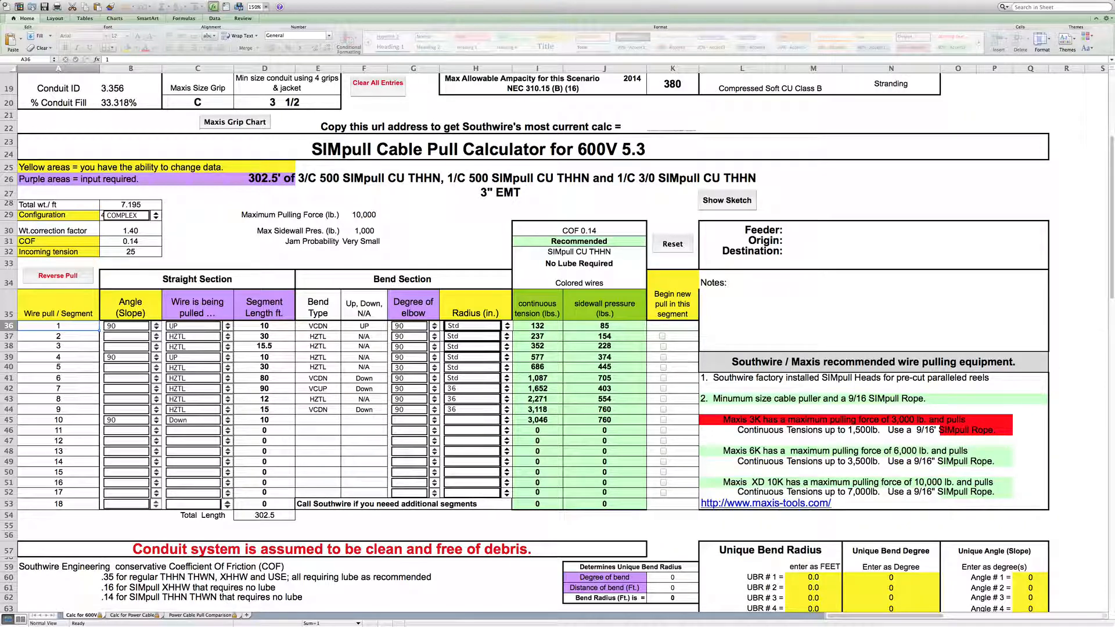
pyautogui.click(1110, 294)
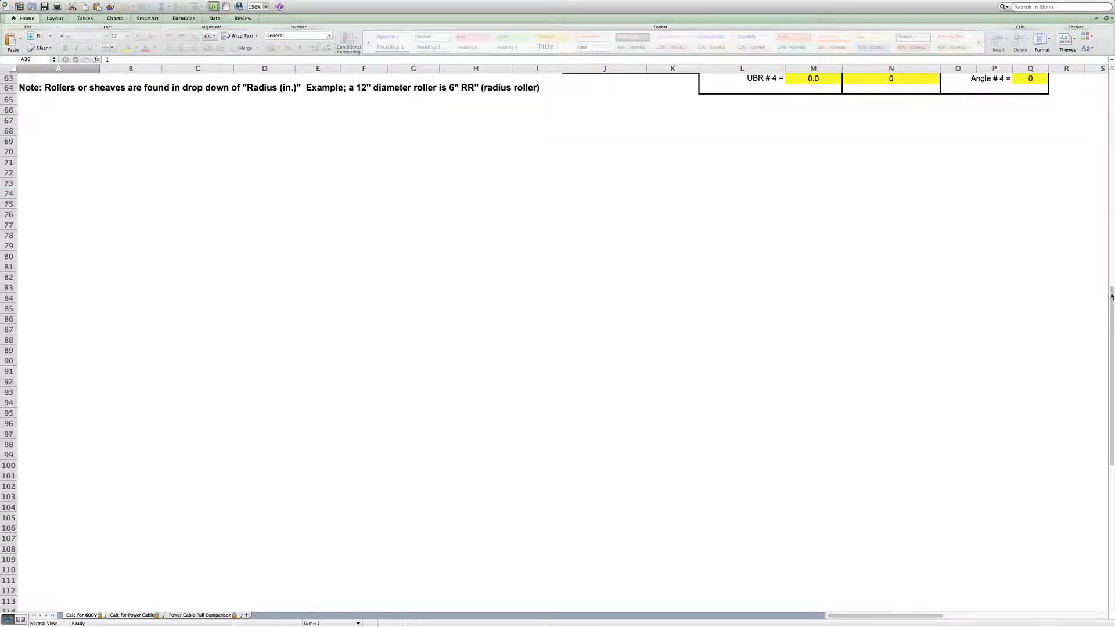
pyautogui.moveTo(1111, 296); pyautogui.dragTo(1111, 196)
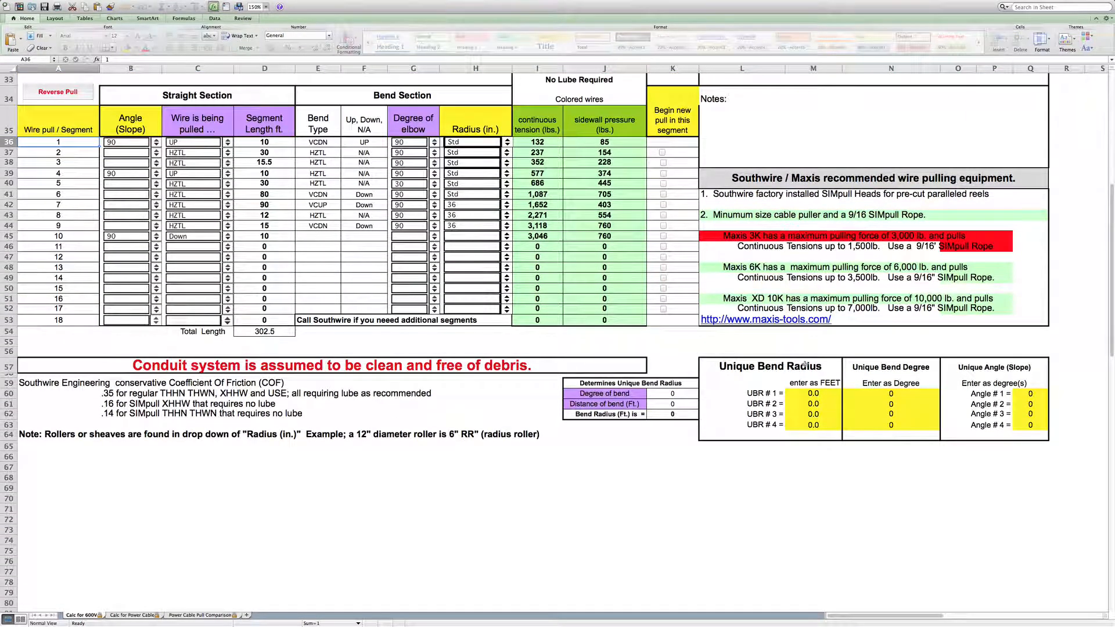
# - Set unique bend radius #1 to 10.5 ft and assign UBR # 1 as segment 6's bend radius
pyautogui.click(813, 393)
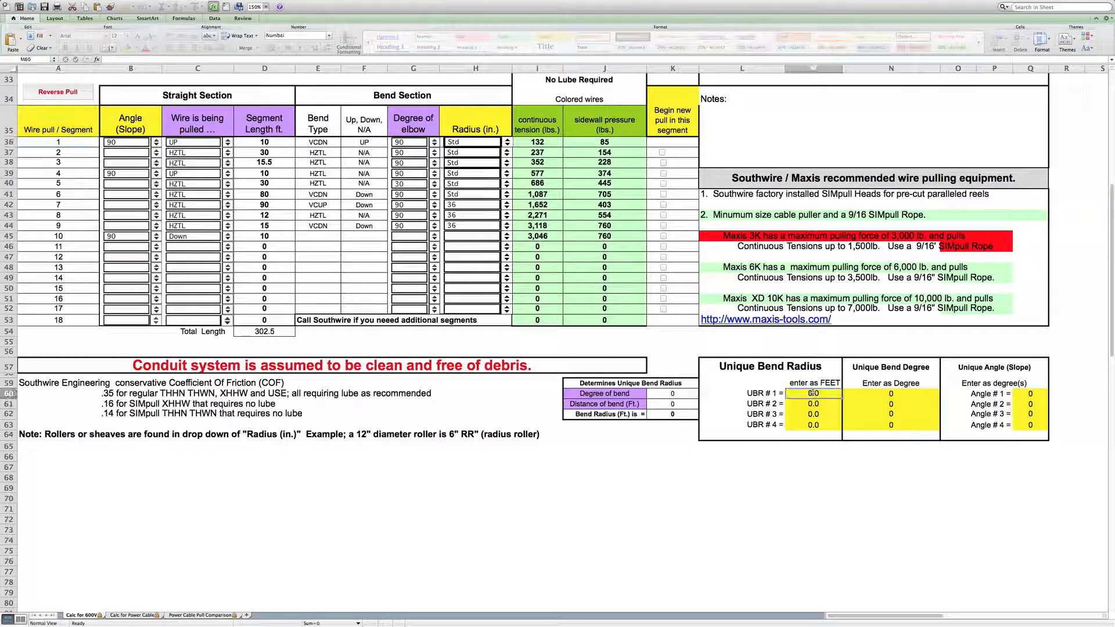
pyautogui.press('BackSpace')
pyautogui.write('10.5')
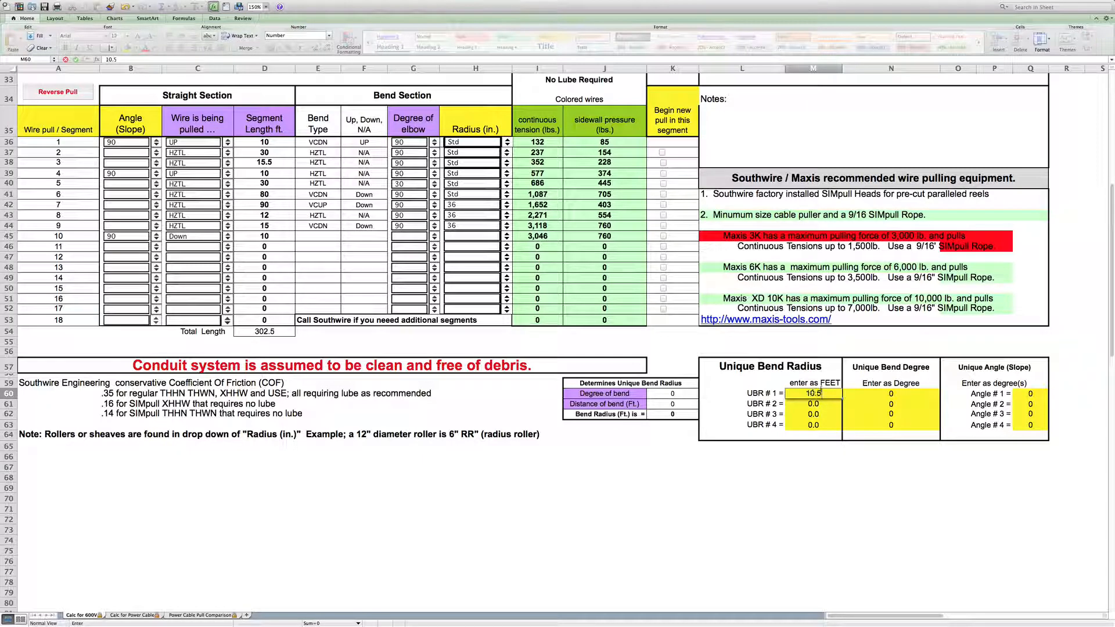
pyautogui.click(735, 408)
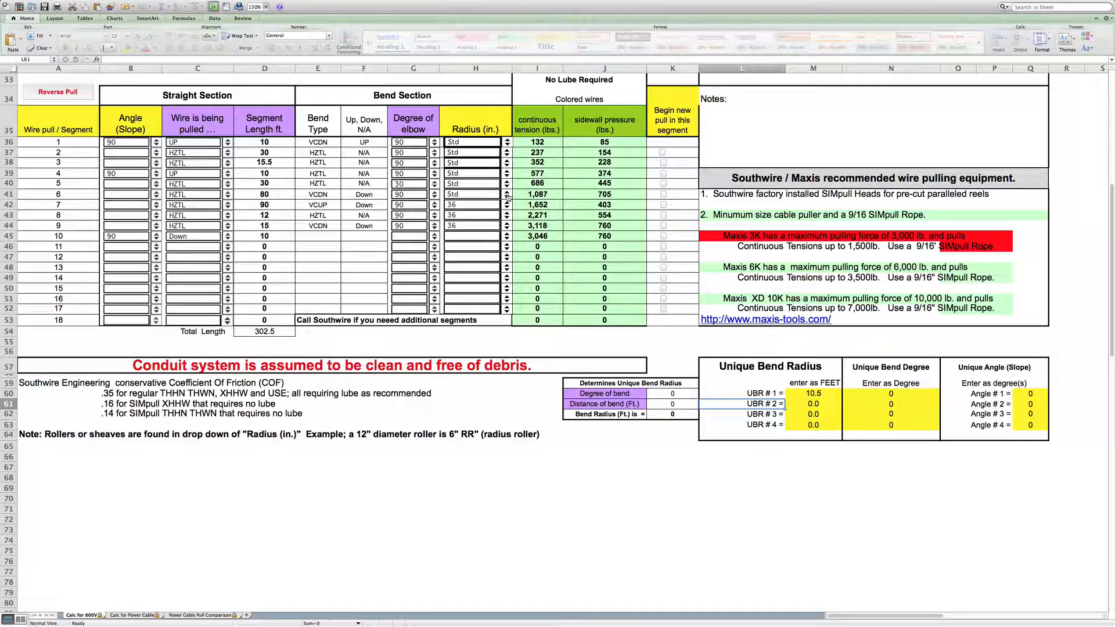
pyautogui.click(506, 196)
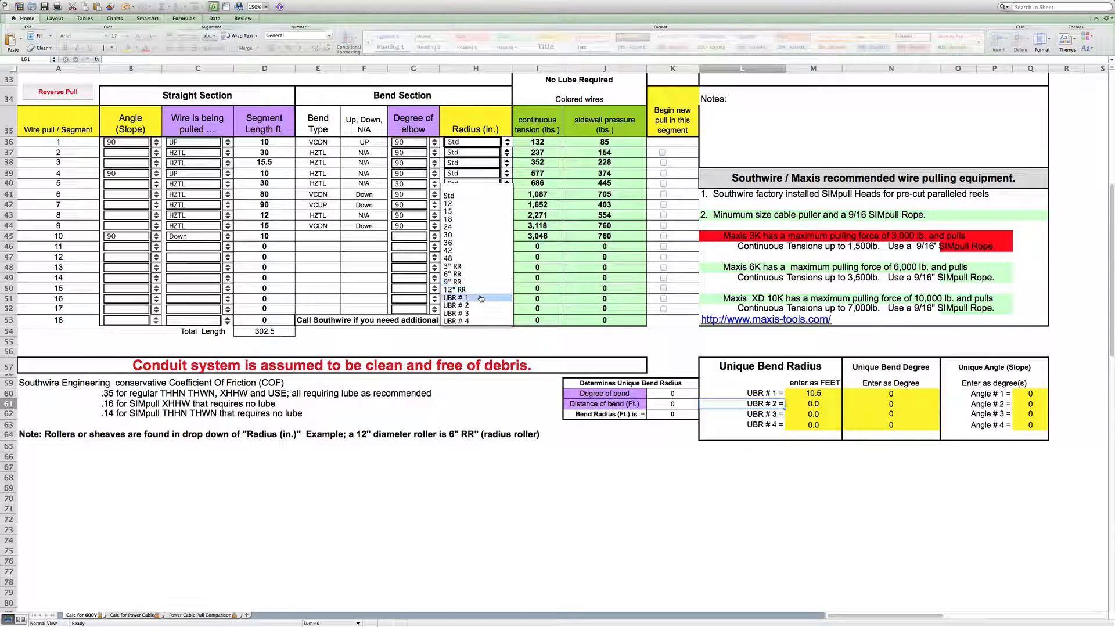
pyautogui.press('Escape')
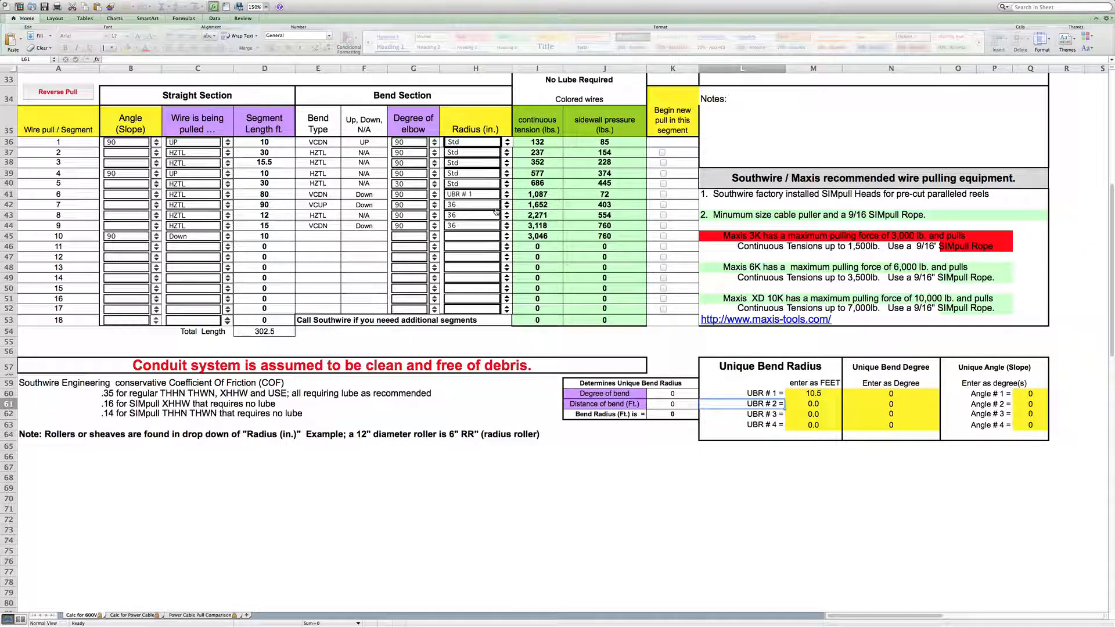
# - Set unique bend degree #1 to 80 and apply 80 as segment 6's elbow degree
pyautogui.click(435, 196)
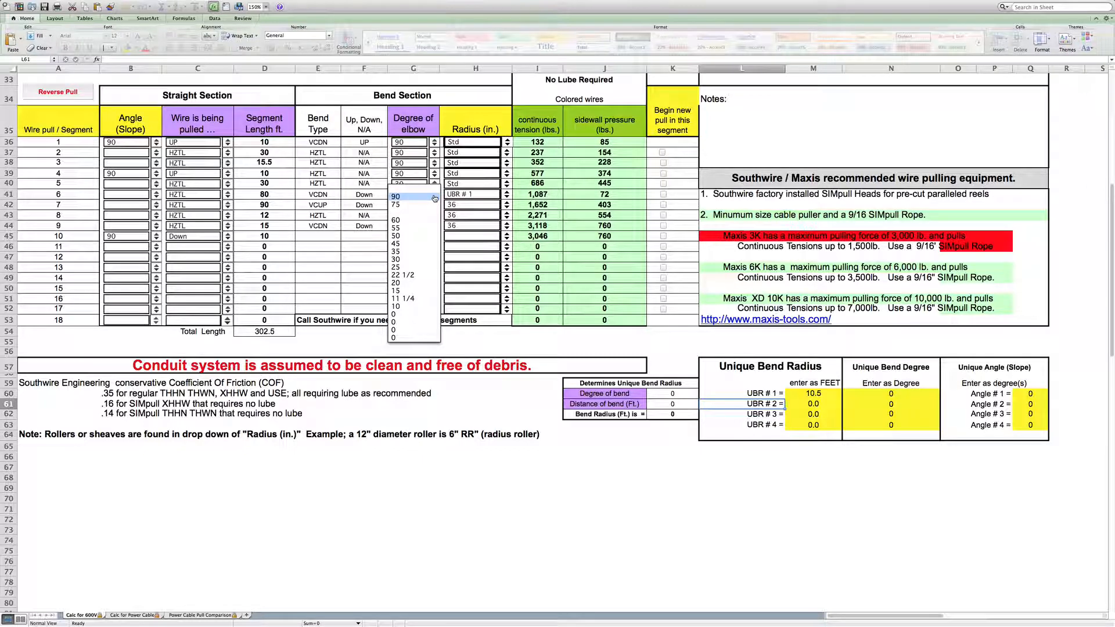
pyautogui.click(435, 198)
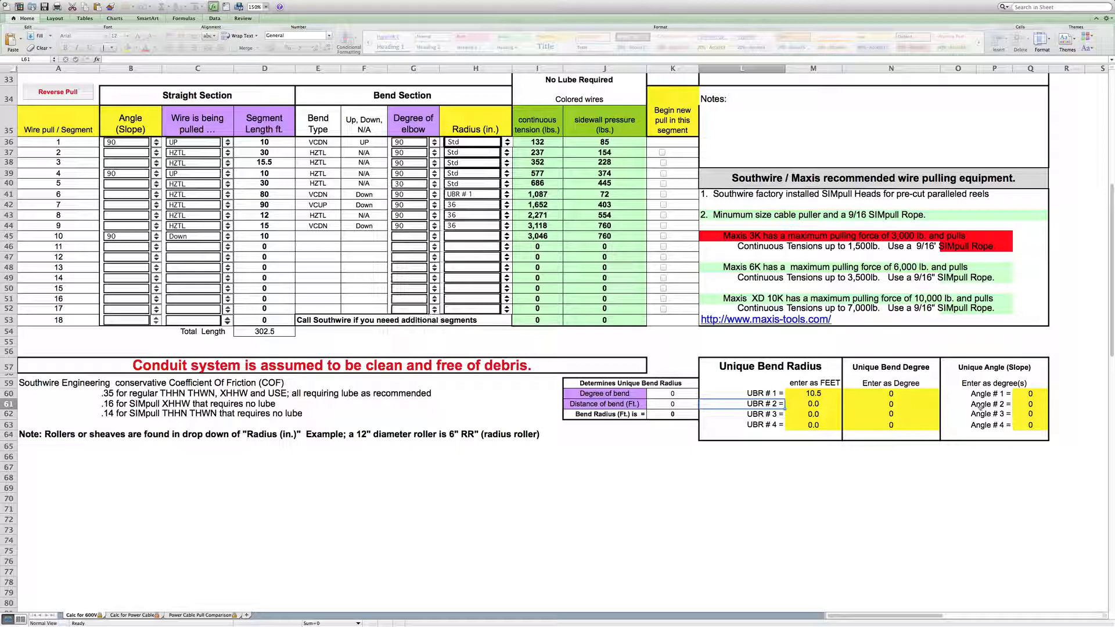
pyautogui.click(892, 395)
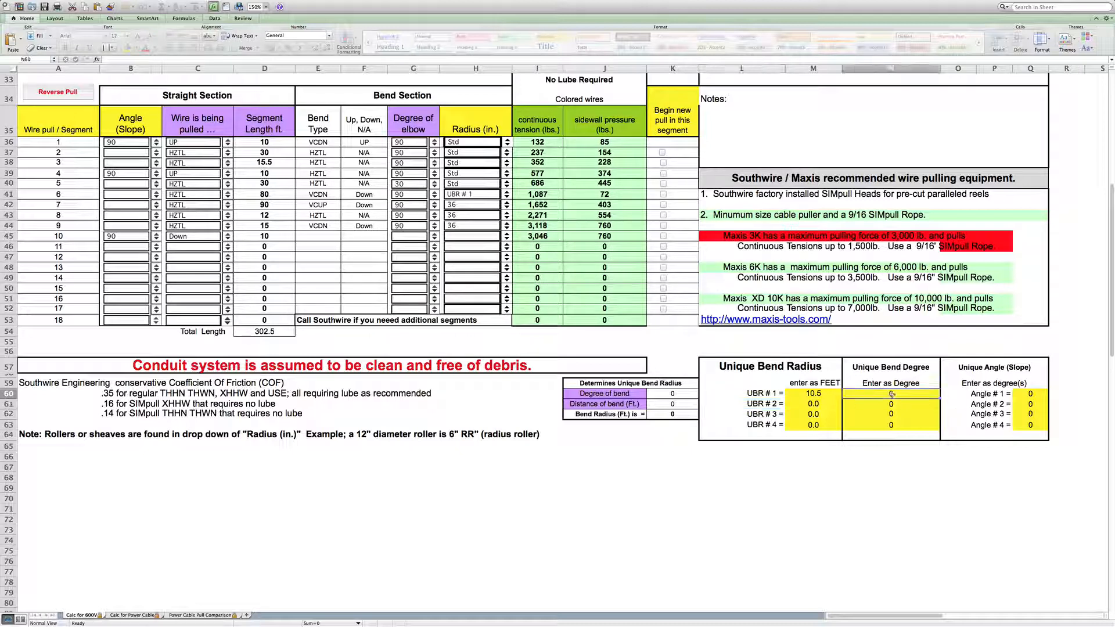
pyautogui.write('80')
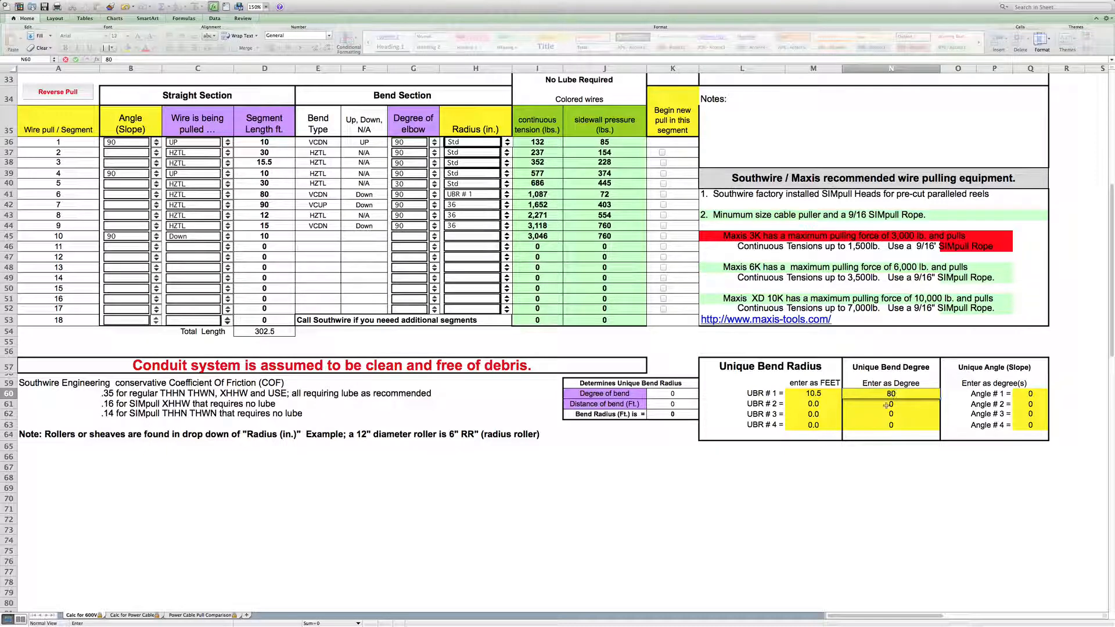
pyautogui.click(881, 413)
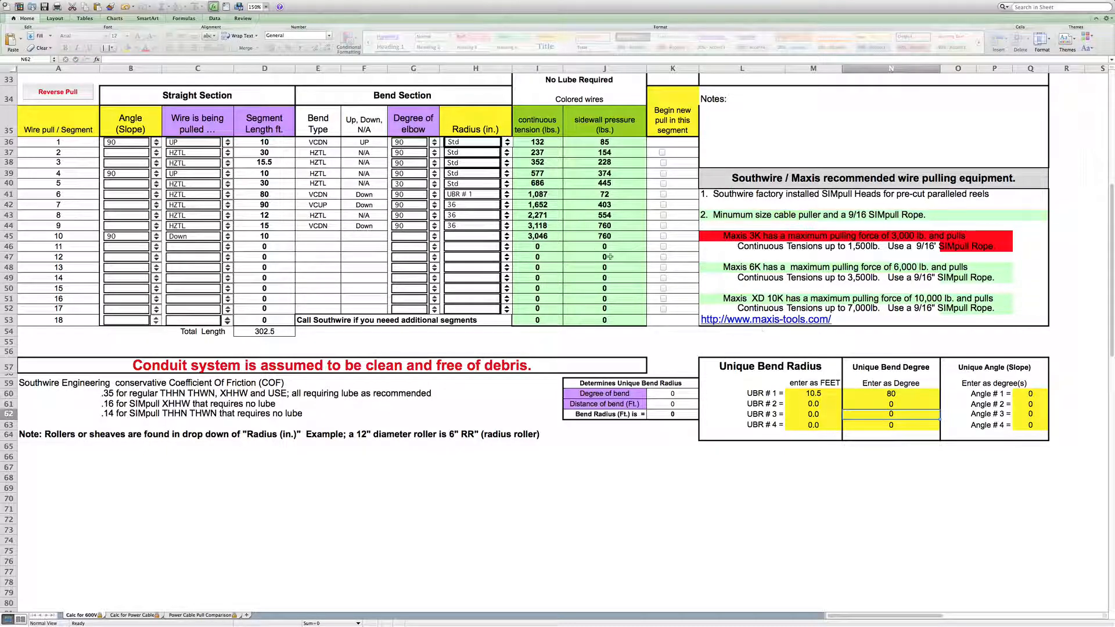
pyautogui.click(434, 195)
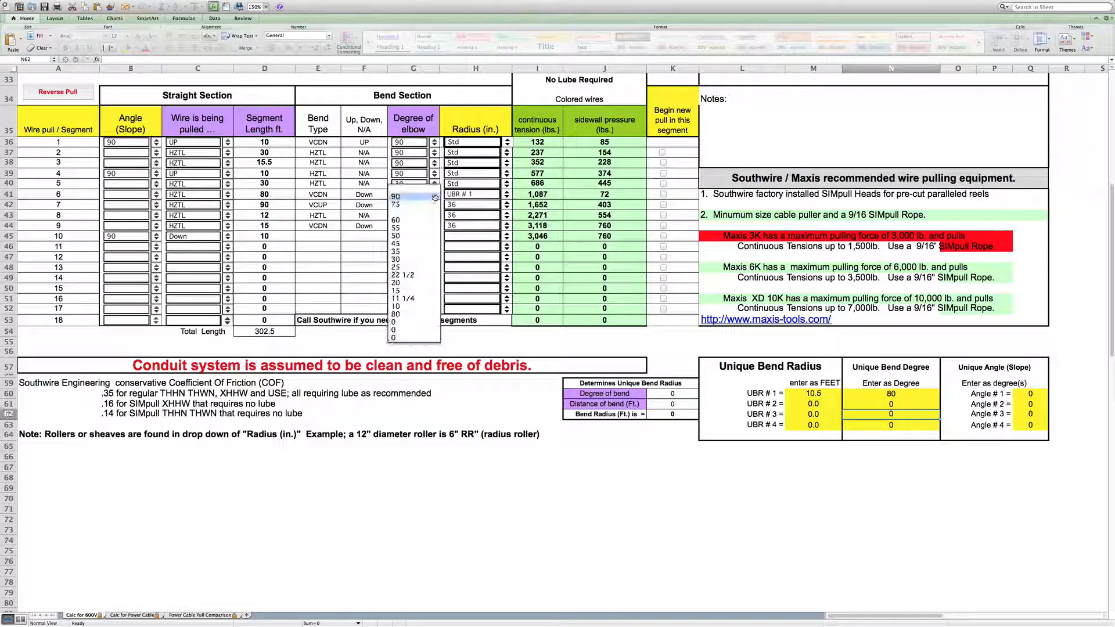
pyautogui.click(428, 314)
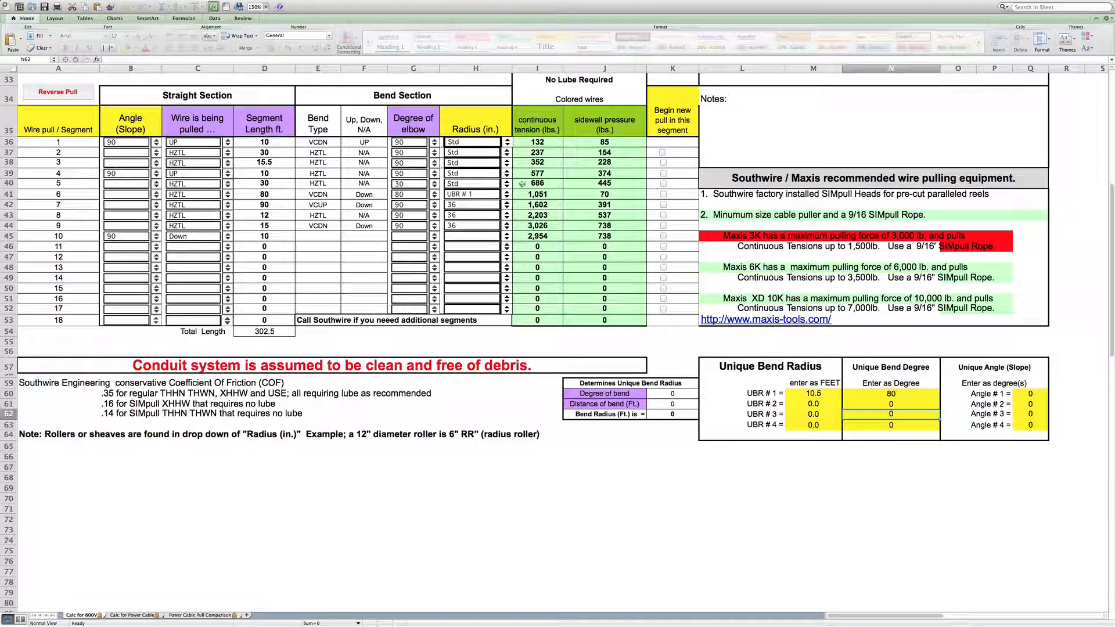
# - Set unique angle #1 to 35 degrees and apply 35 as segment 1's slope angle
pyautogui.click(156, 144)
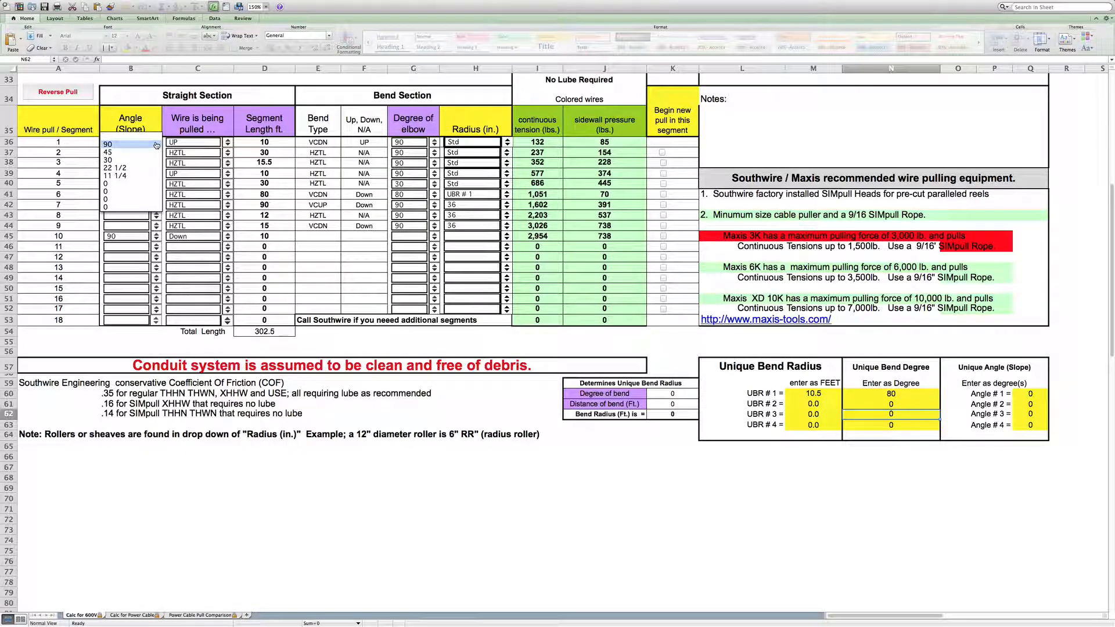
pyautogui.click(156, 144)
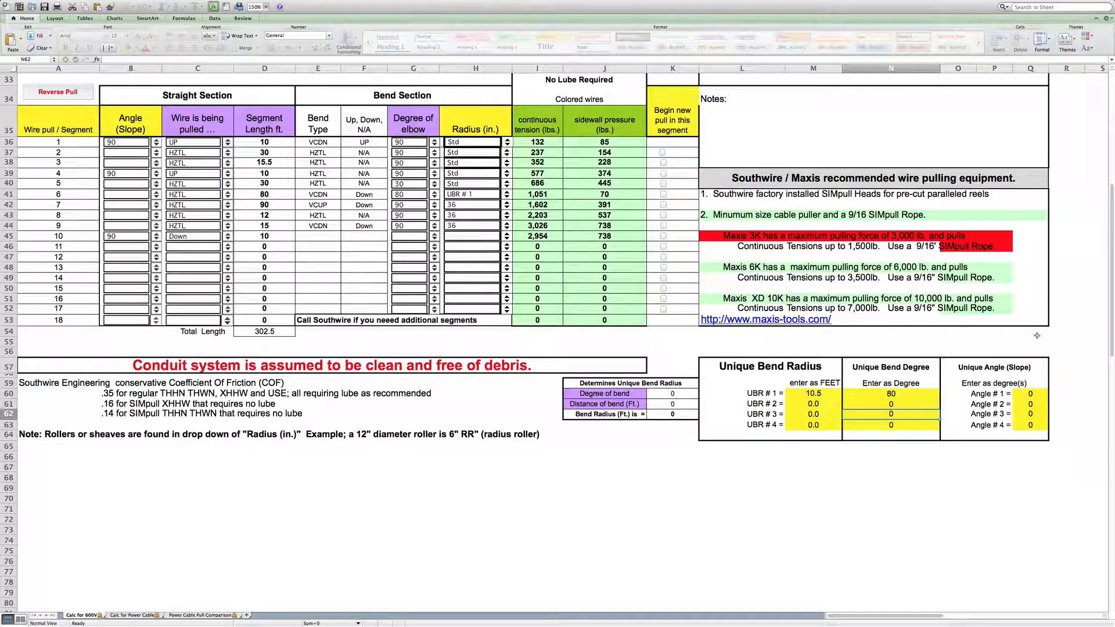
pyautogui.click(1028, 394)
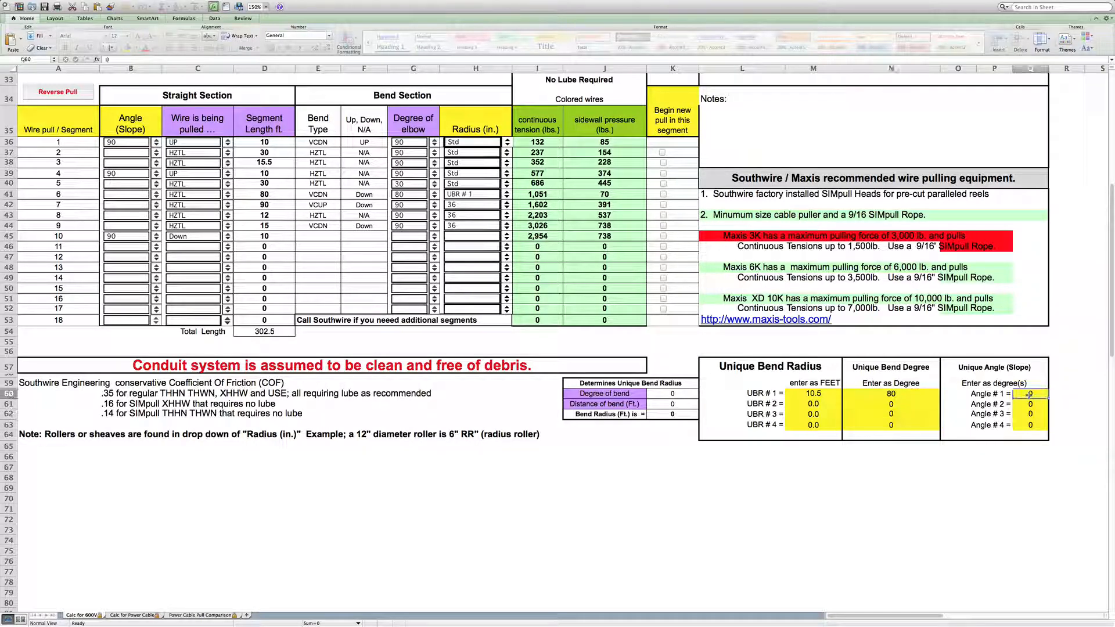
pyautogui.write('35')
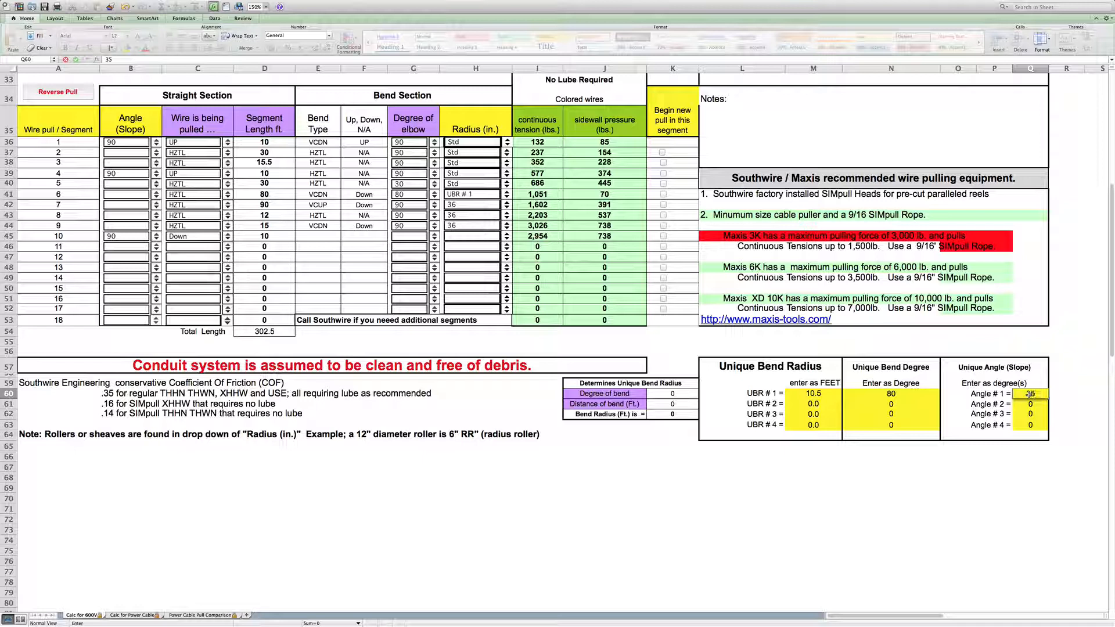
pyautogui.click(965, 397)
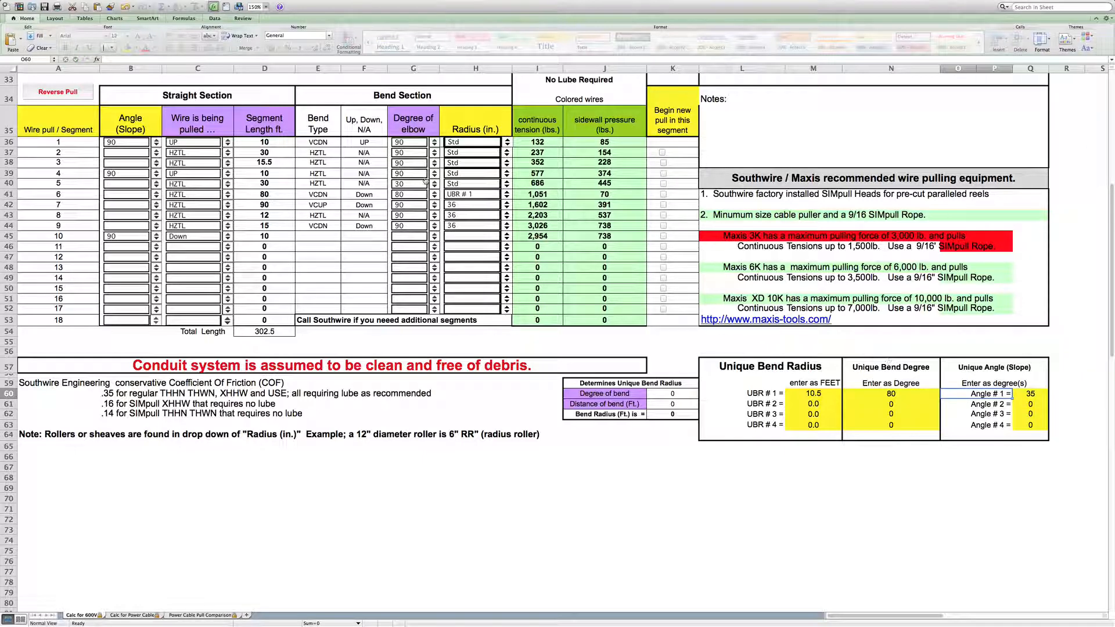
pyautogui.click(156, 142)
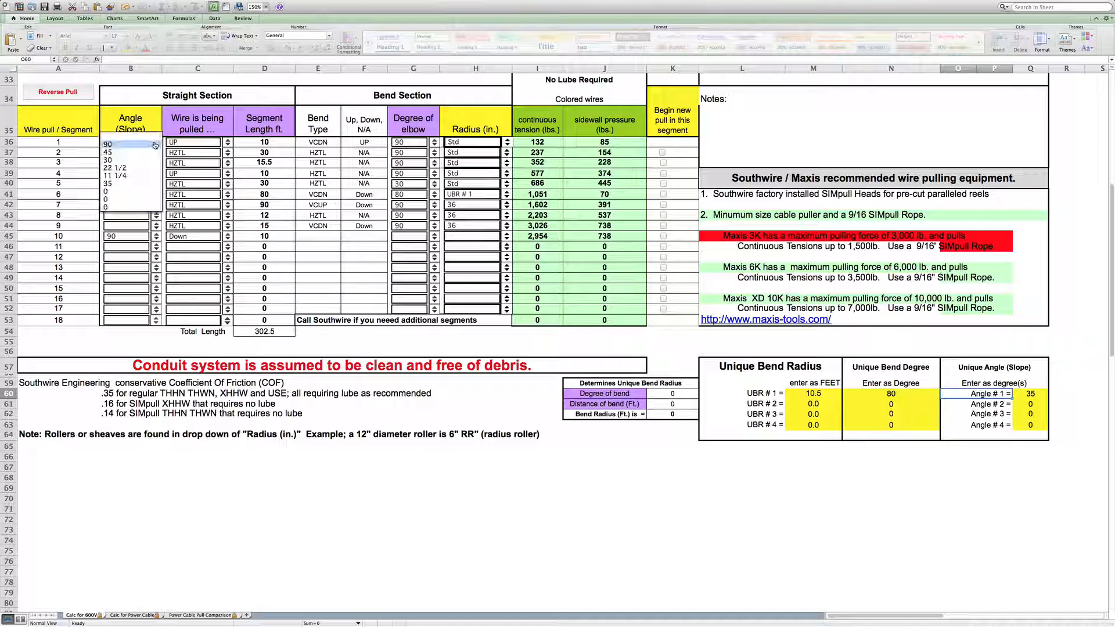
pyautogui.click(146, 183)
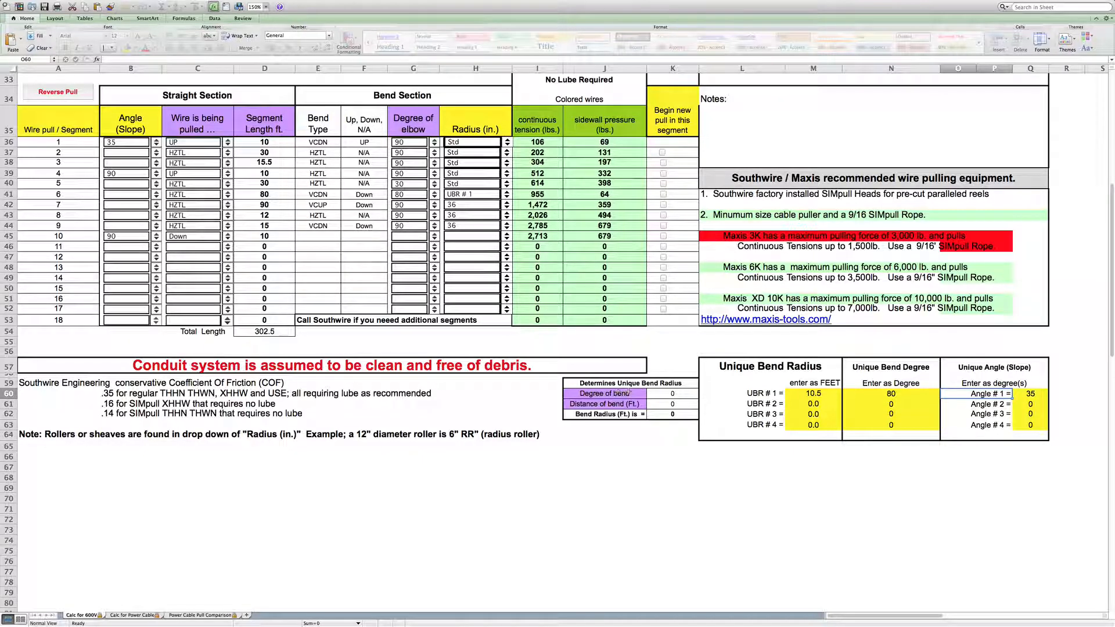
# - Calculate a unique bend radius from a 90 degree bend over a distance of 250 ft
pyautogui.click(670, 394)
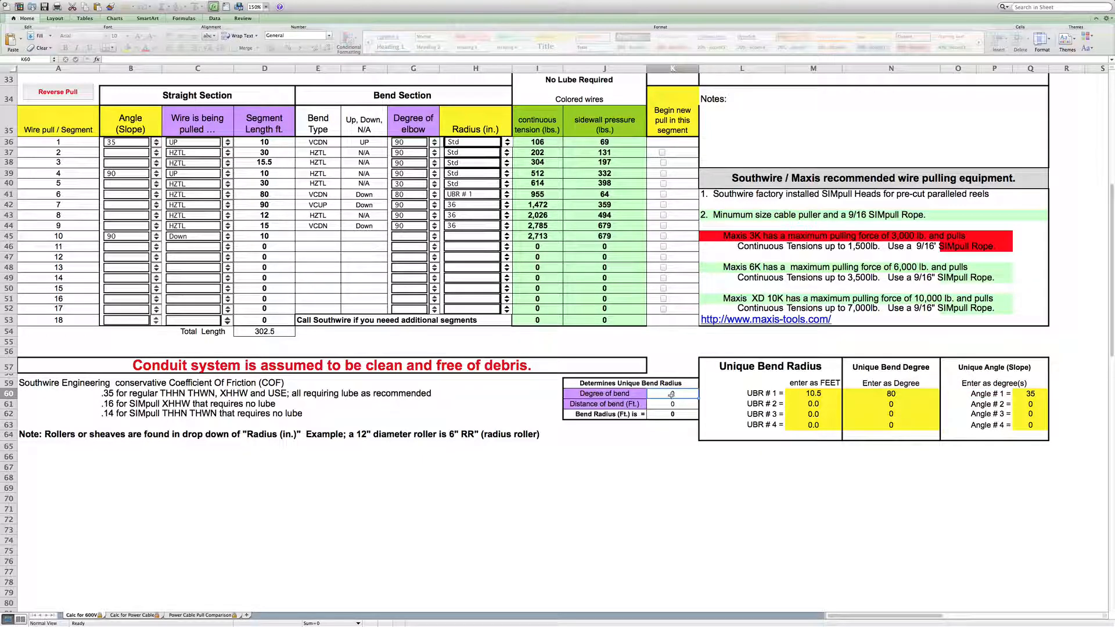
pyautogui.write('90')
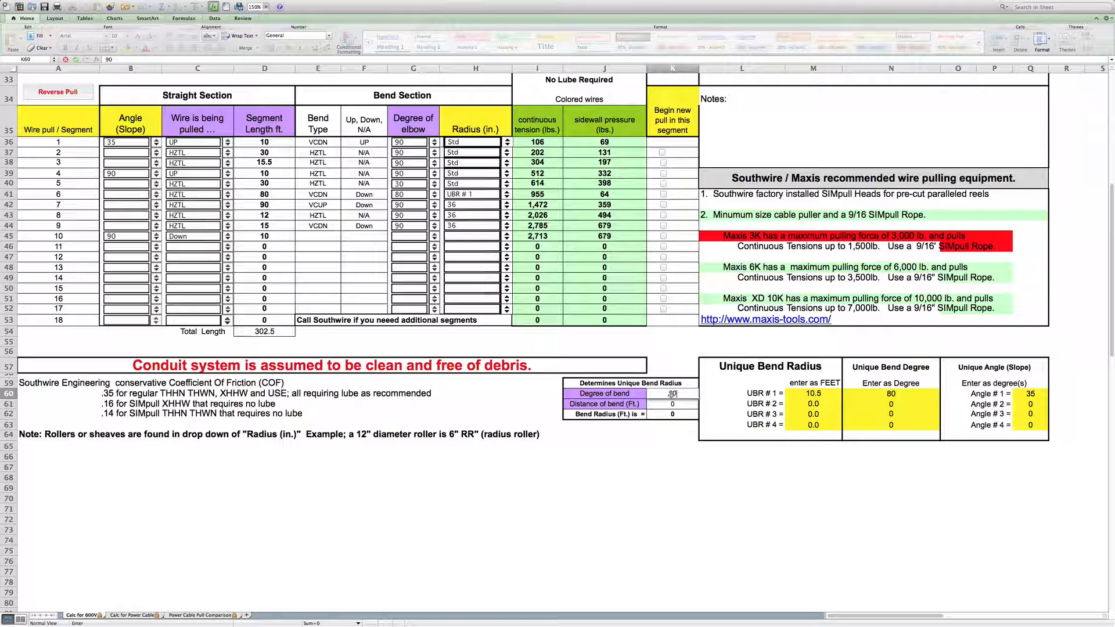
pyautogui.click(670, 404)
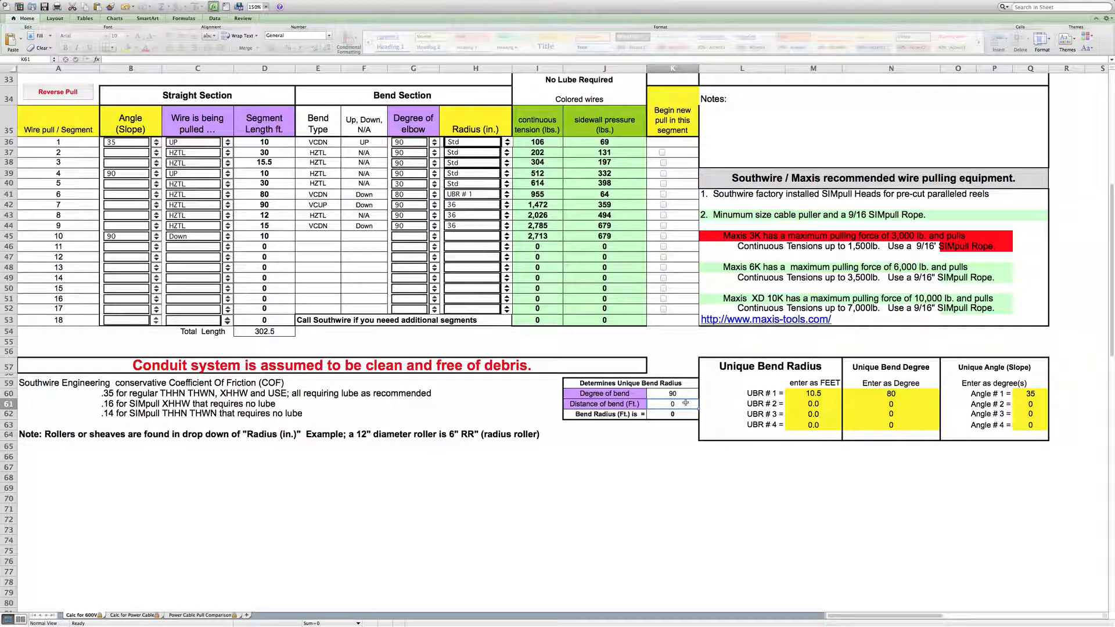
pyautogui.write('250-')
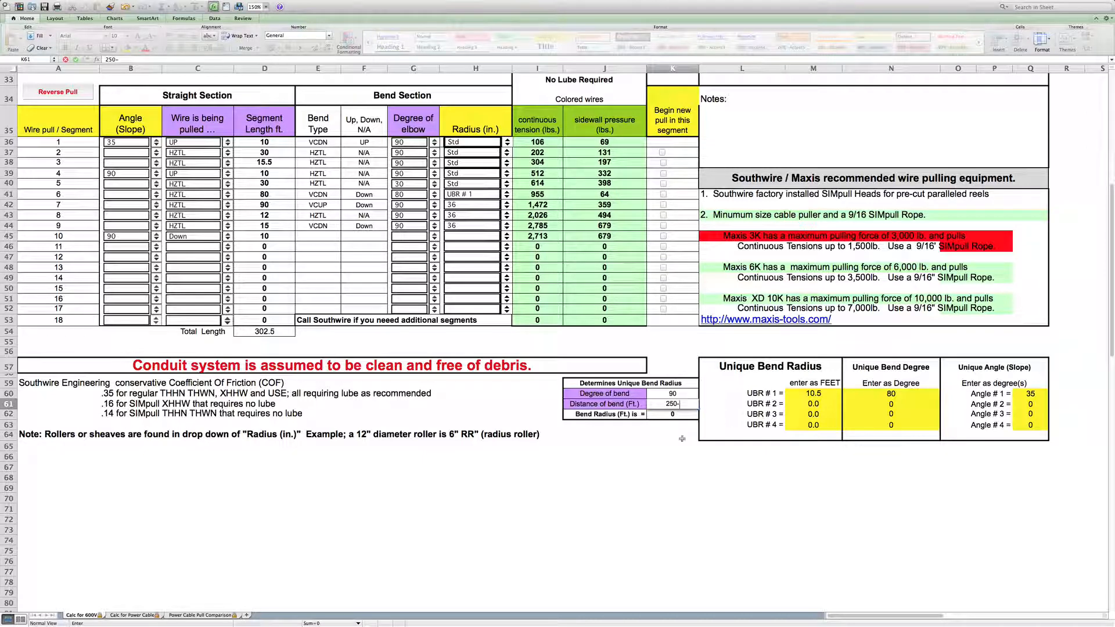
pyautogui.click(682, 445)
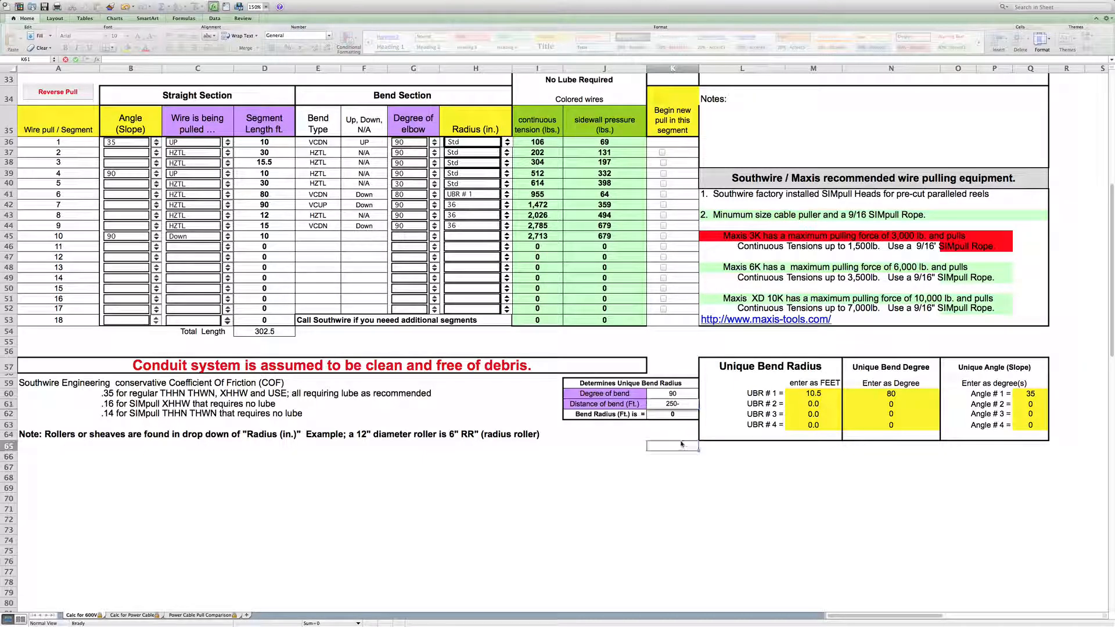
pyautogui.click(678, 403)
pyautogui.write('250')
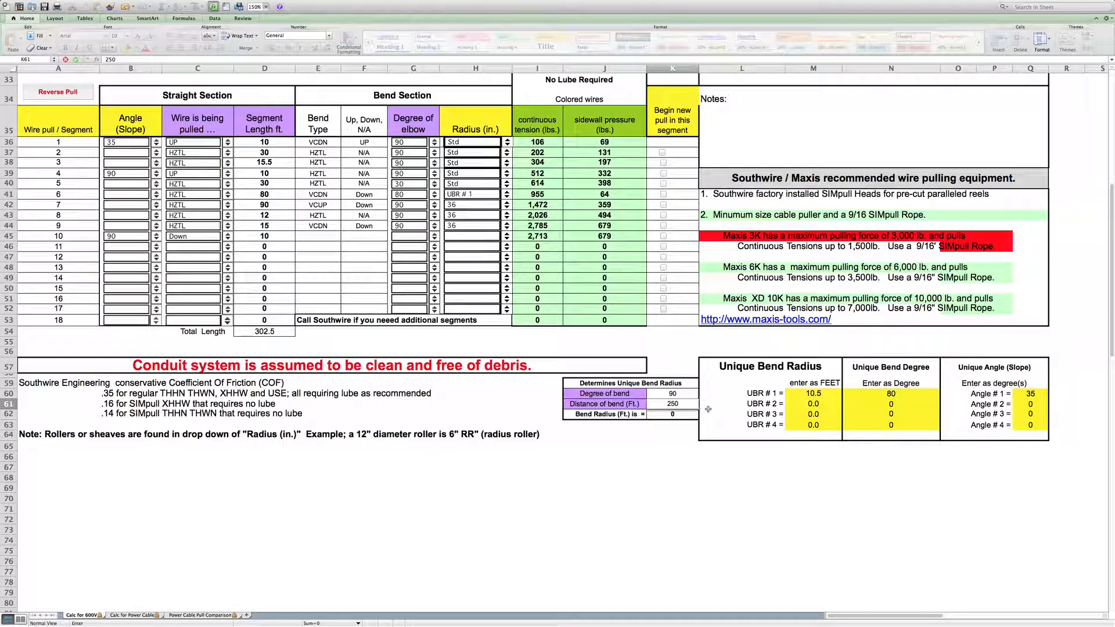
pyautogui.click(675, 416)
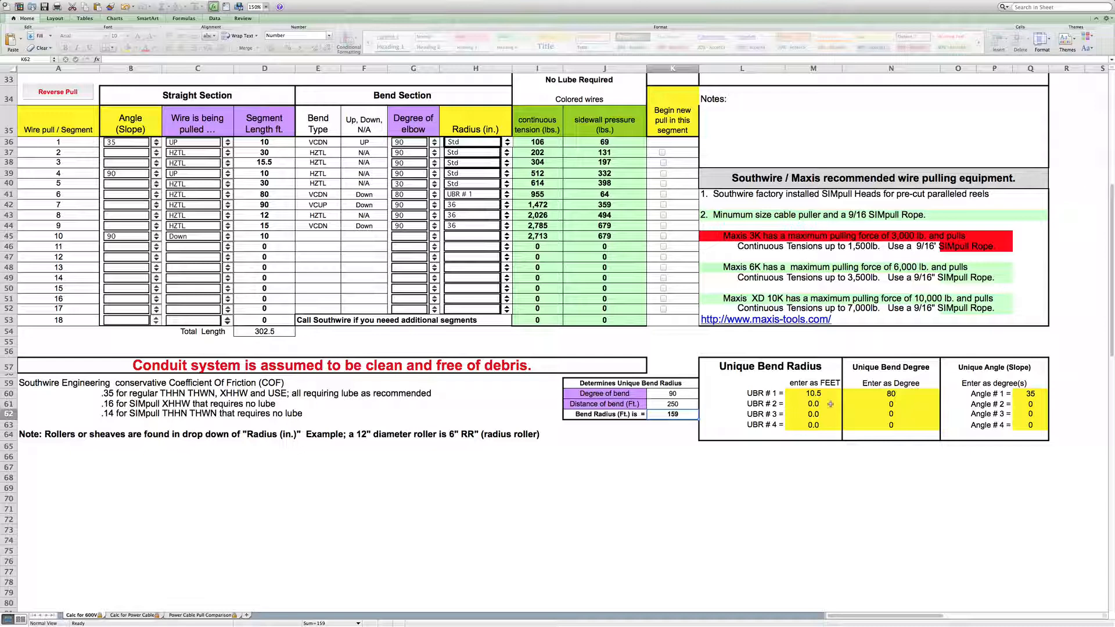
# - Set unique bend radius #1 to 159 ft
pyautogui.click(812, 393)
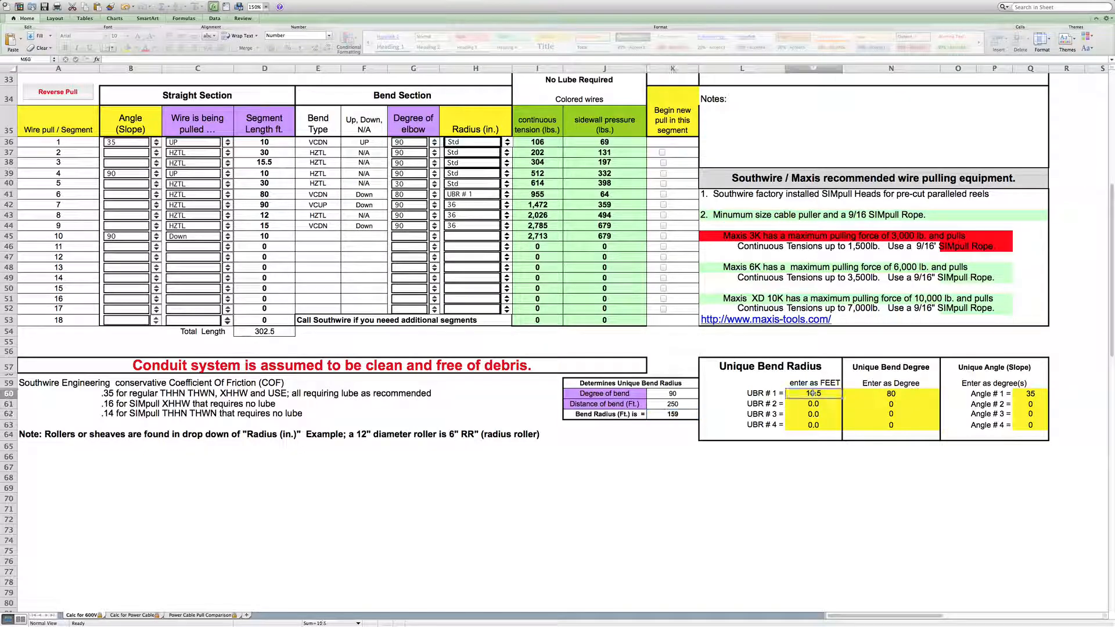
pyautogui.write('159')
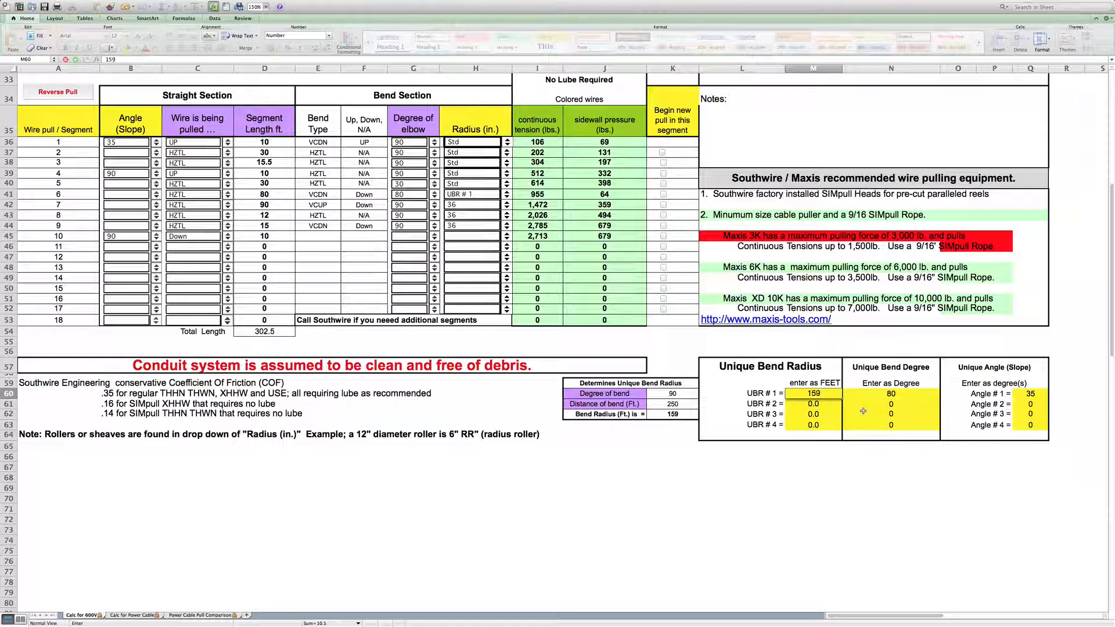
pyautogui.click(821, 408)
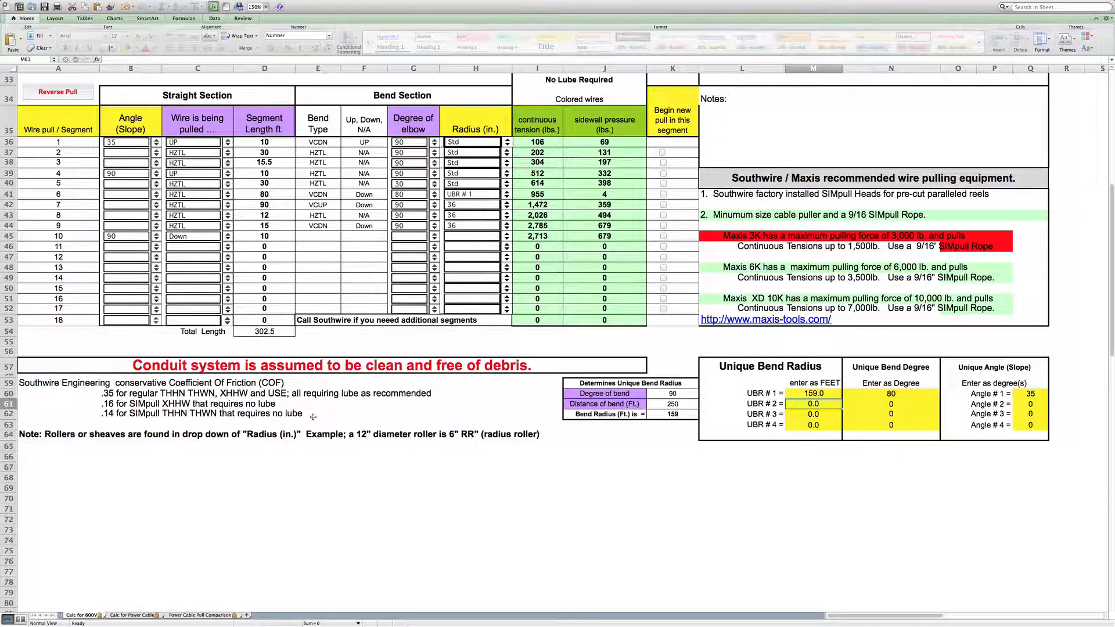
pyautogui.scroll(-3, 313, 416)
pyautogui.scroll(7, 313, 416)
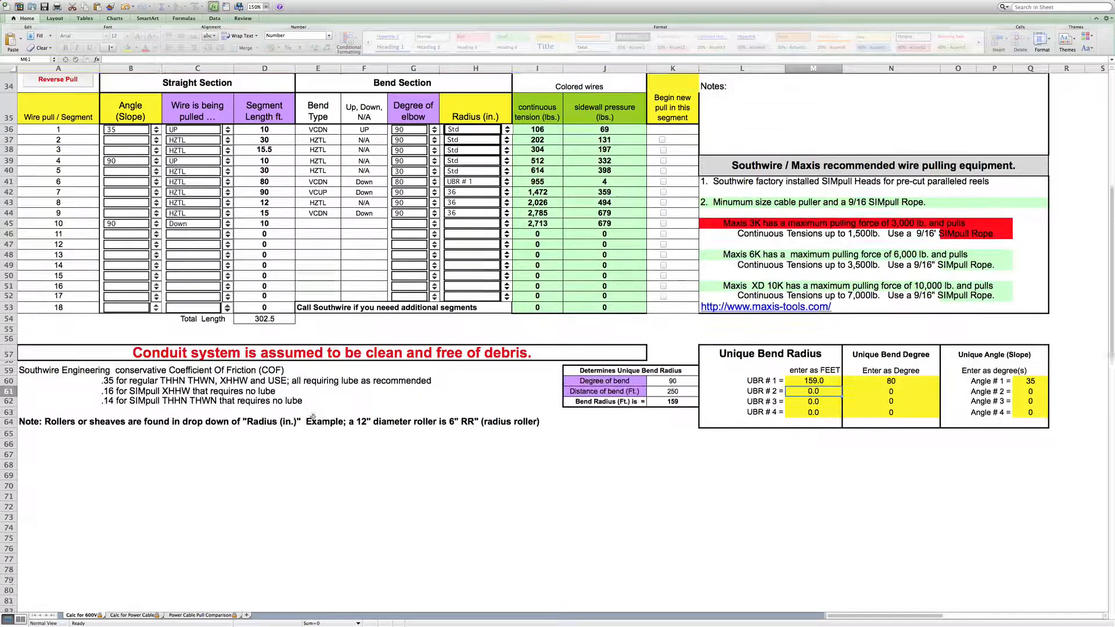
pyautogui.scroll(15, 313, 416)
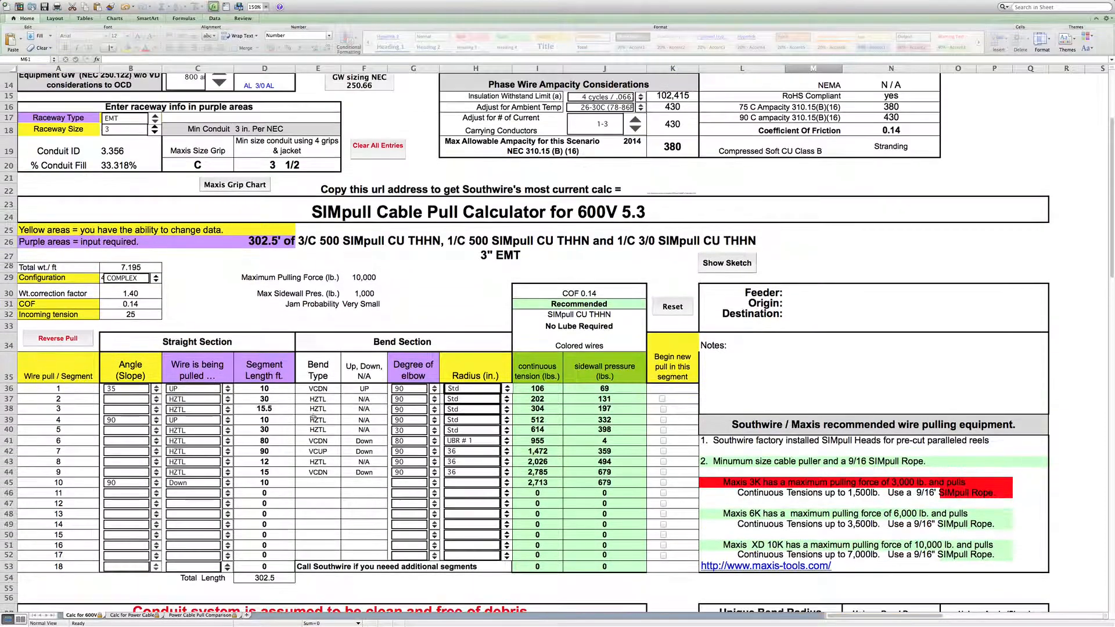
pyautogui.scroll(5, 313, 418)
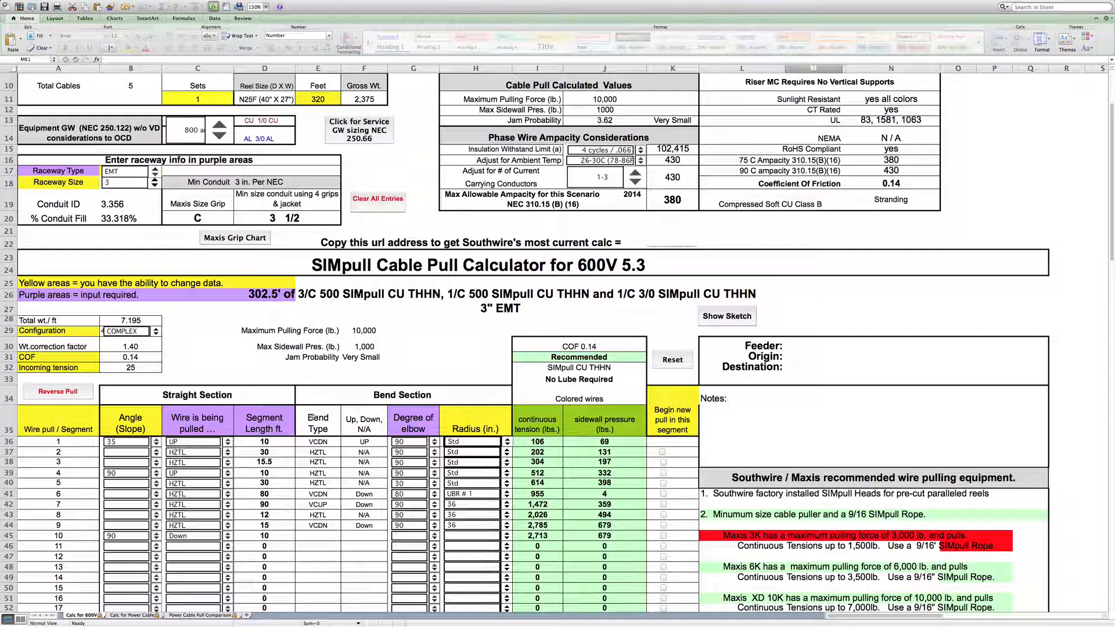
pyautogui.scroll(5, 310, 417)
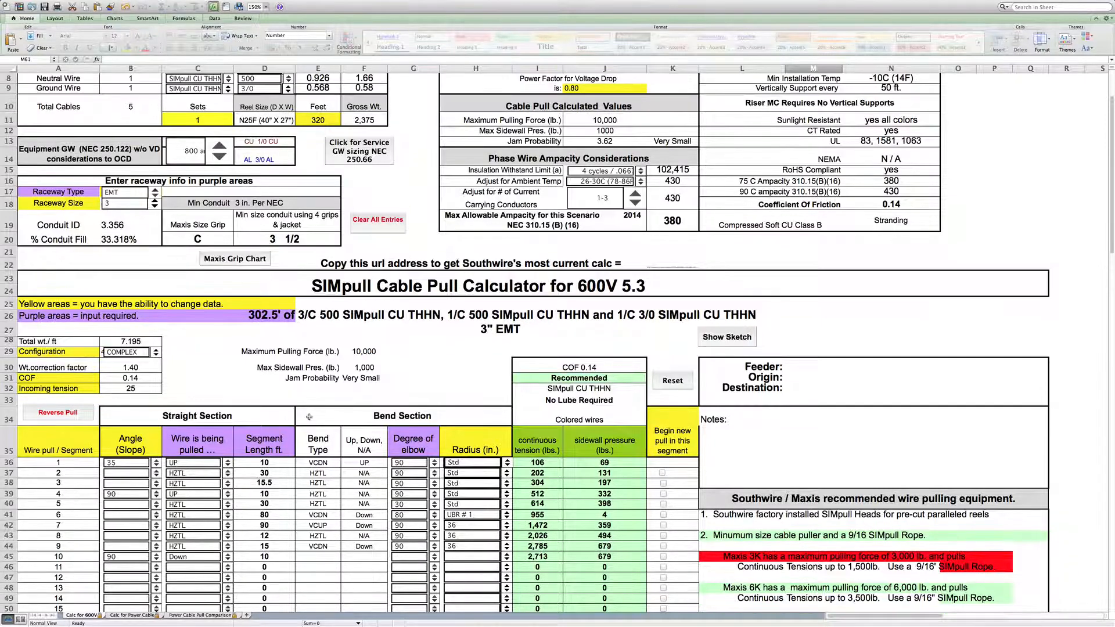
pyautogui.scroll(4, 309, 416)
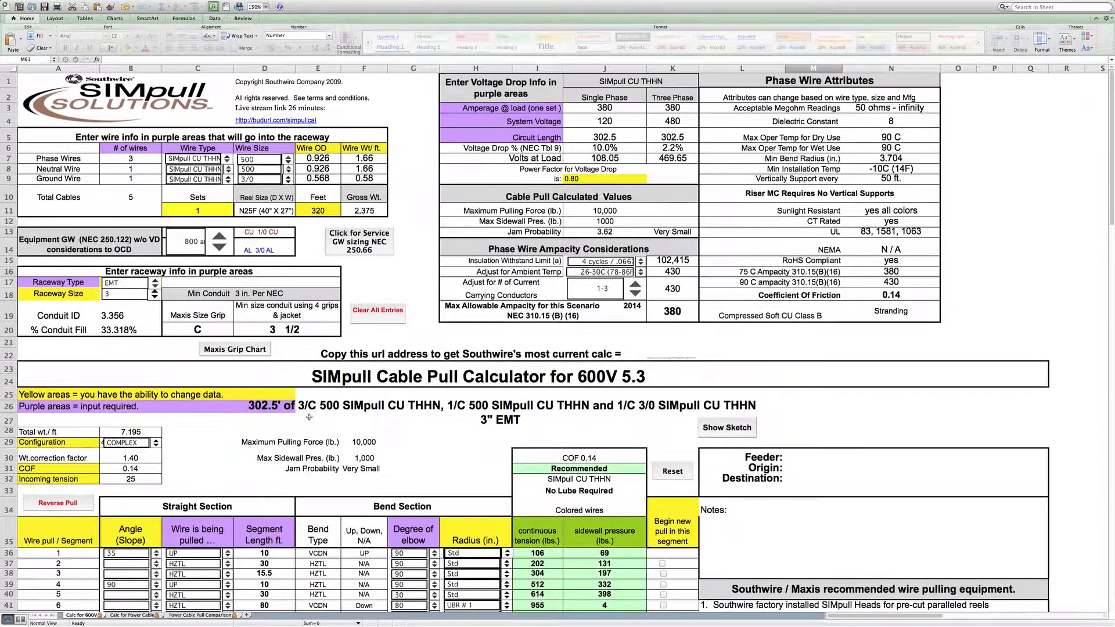